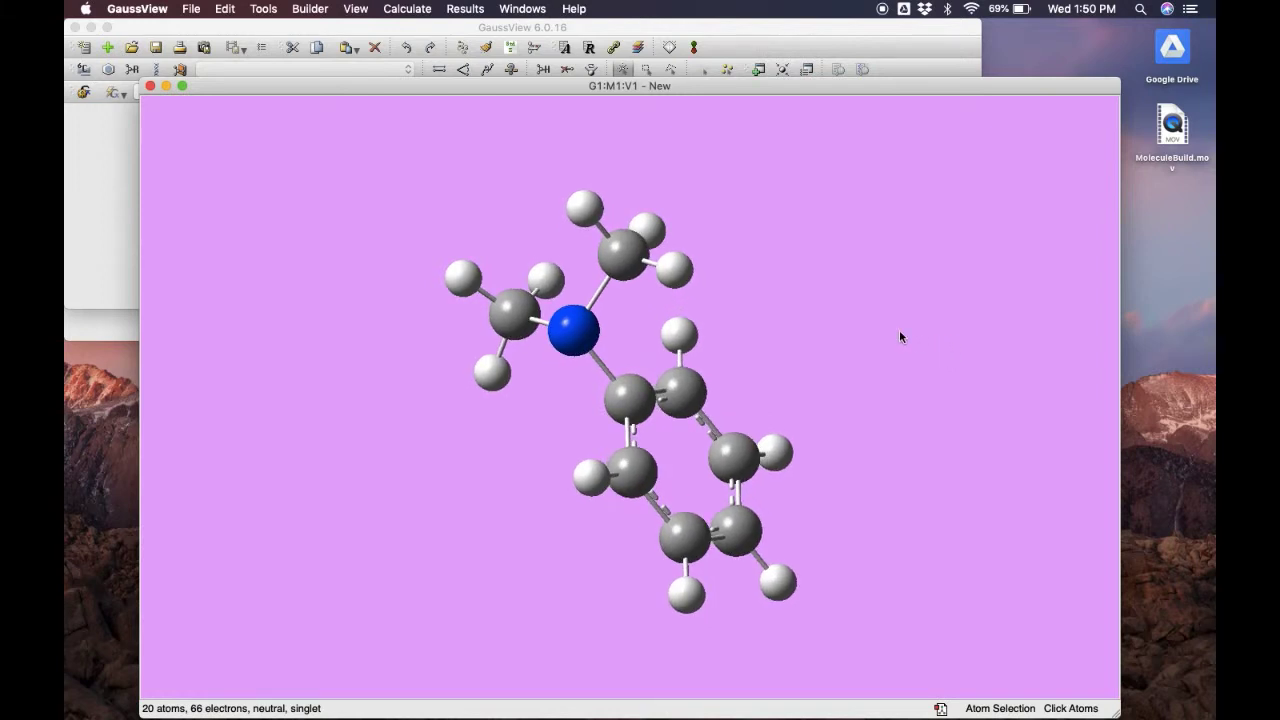
pyautogui.click(418, 9)
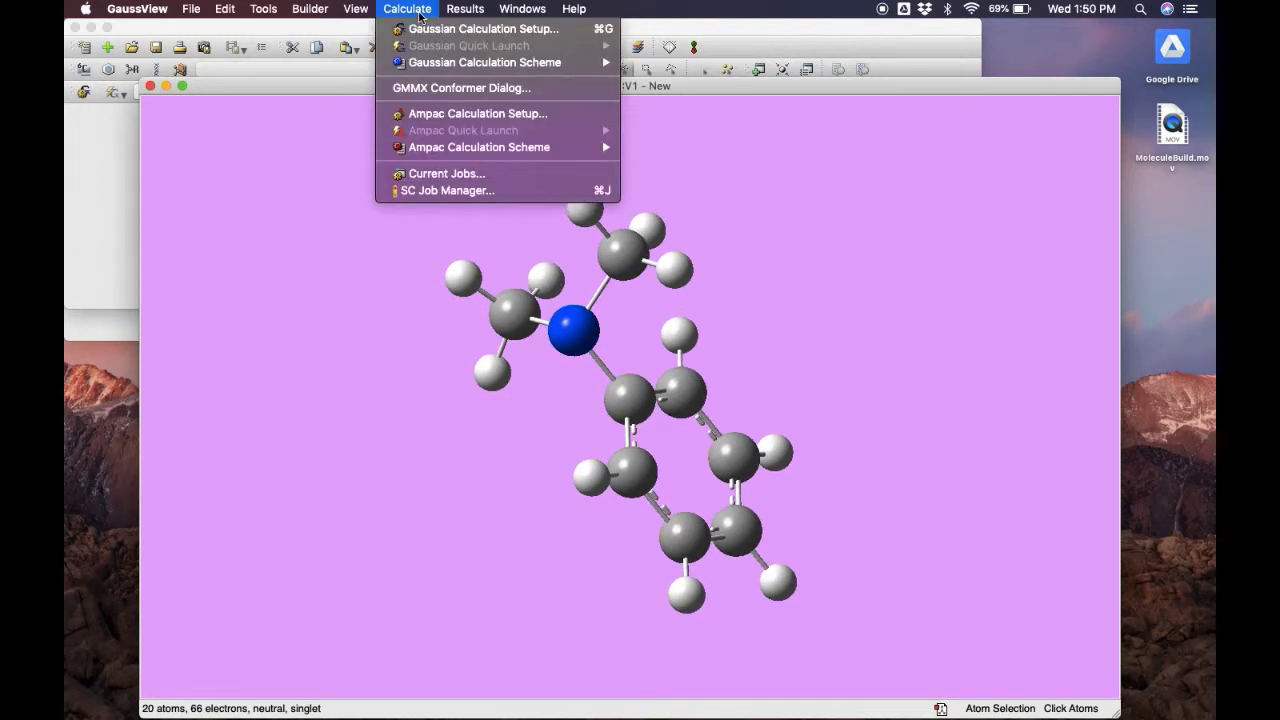
pyautogui.click(420, 37)
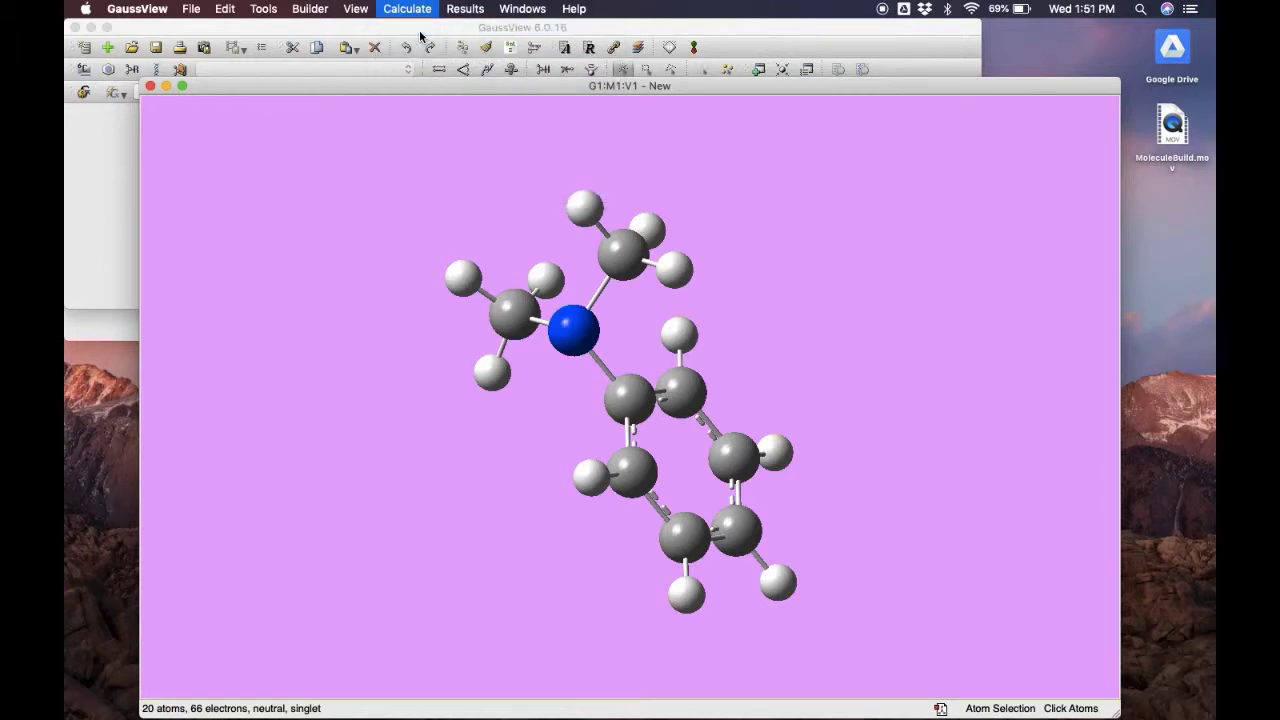
pyautogui.click(308, 28)
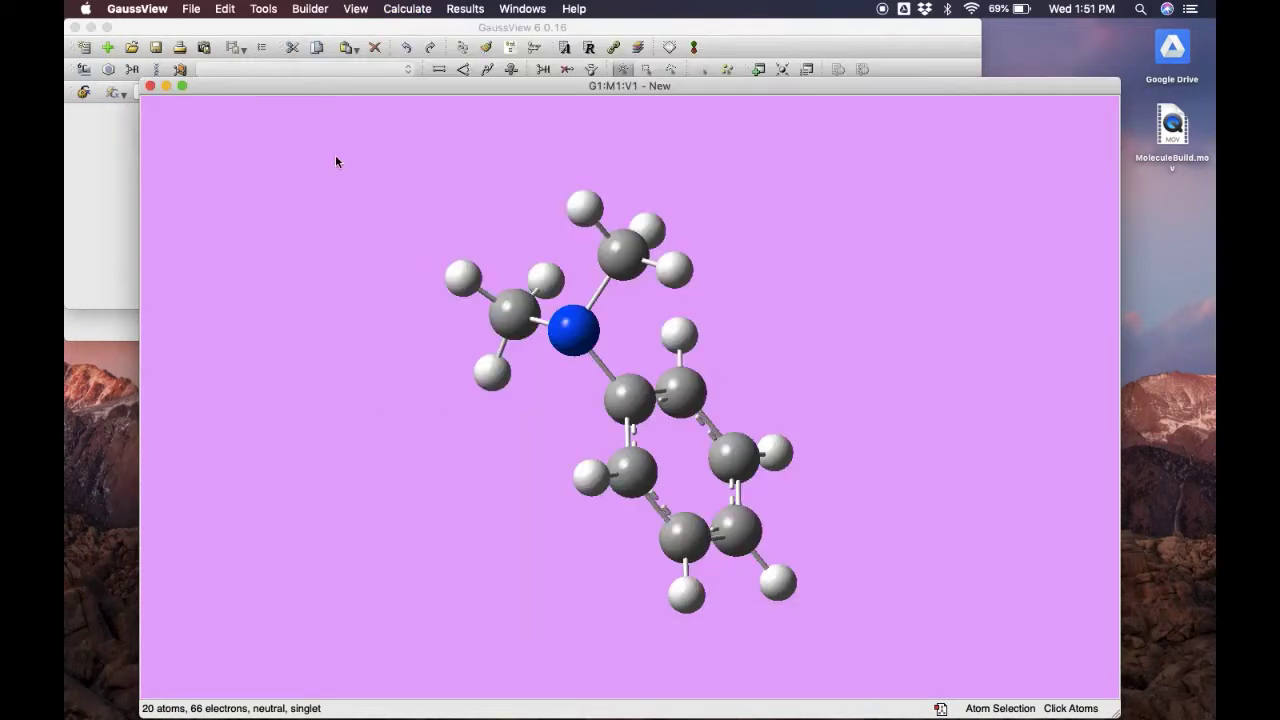
pyautogui.rightClick(359, 297)
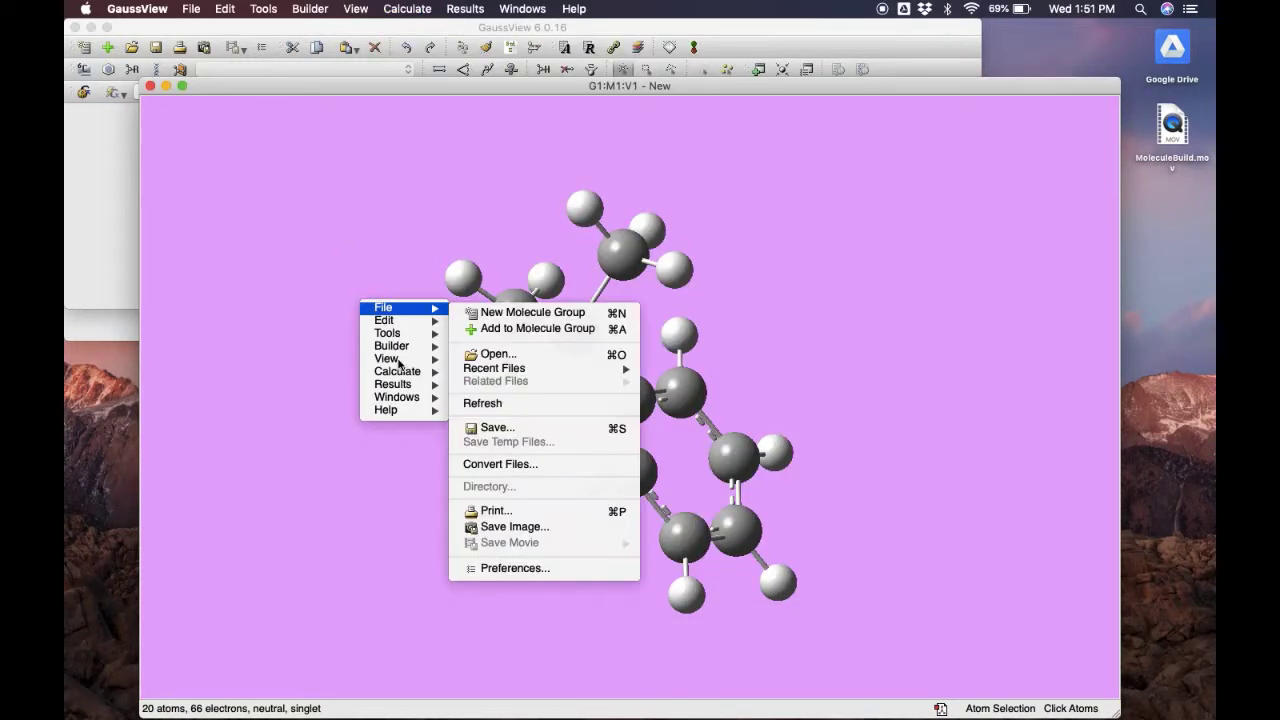
pyautogui.moveTo(435, 374)
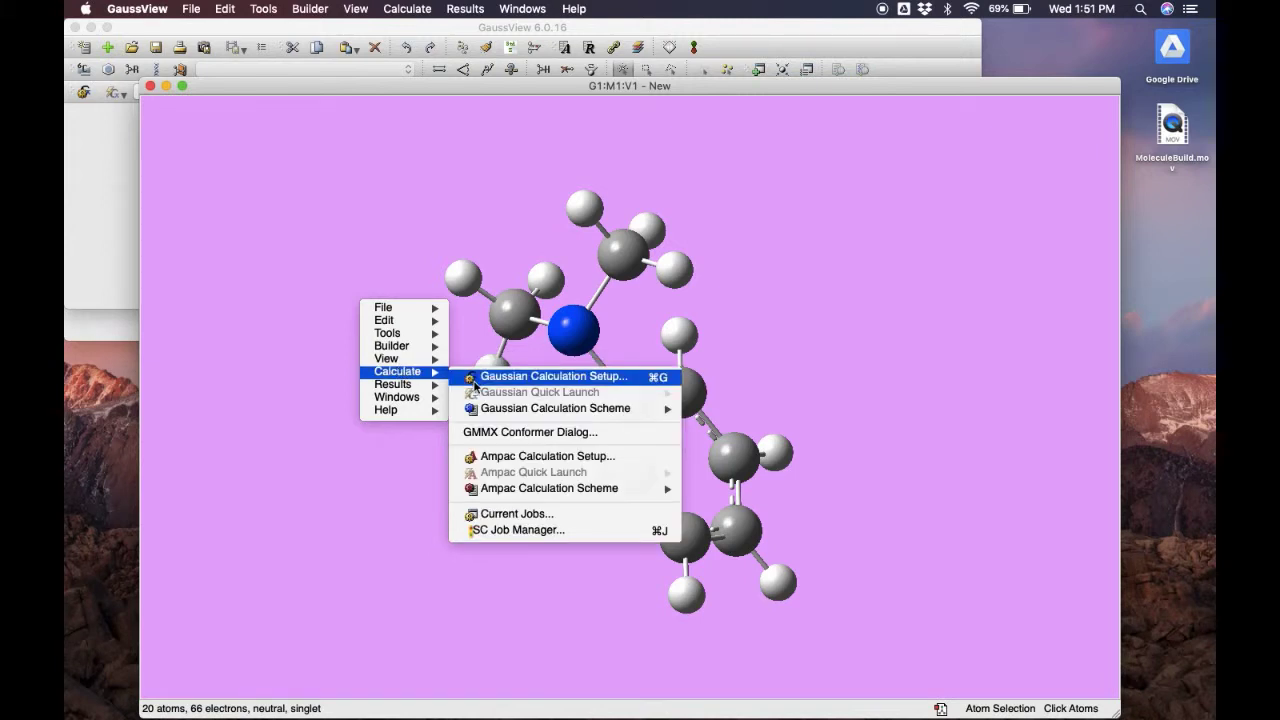
pyautogui.click(475, 378)
pyautogui.click(309, 28)
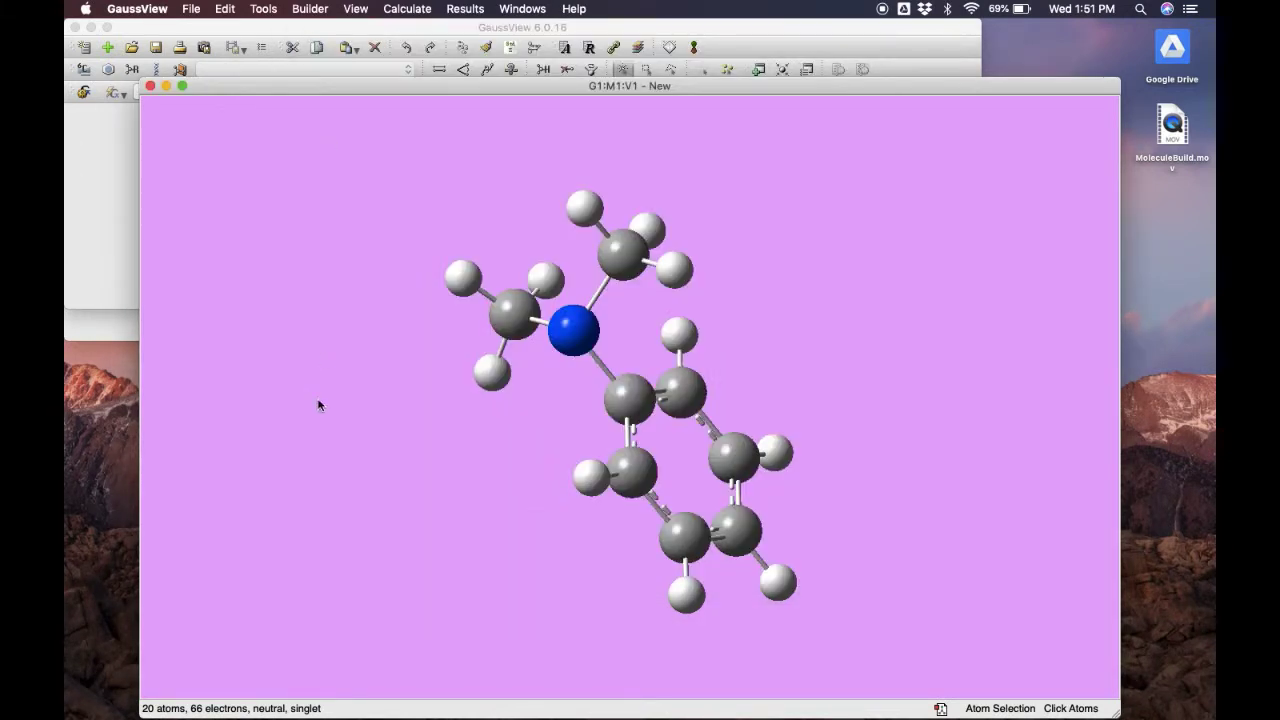
# Step: Open the Gaussian calculation setup for the molecule and review the available job types
pyautogui.press('super+g')
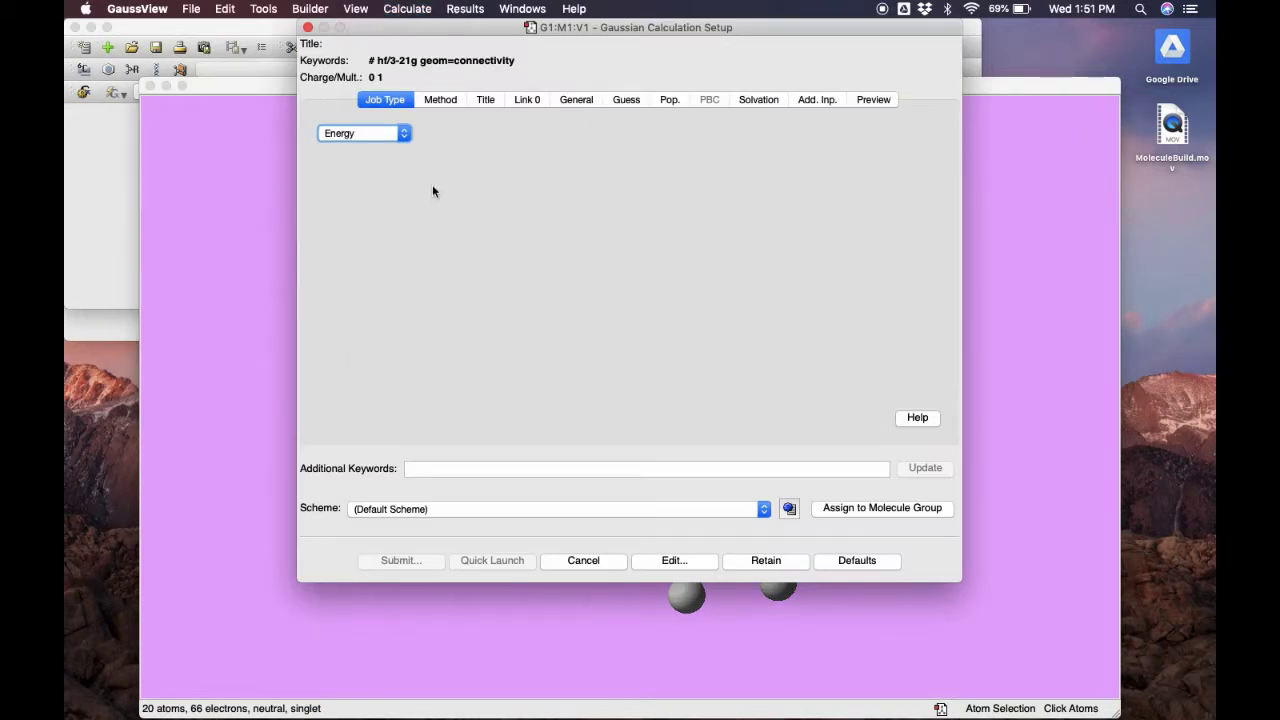
pyautogui.click(388, 136)
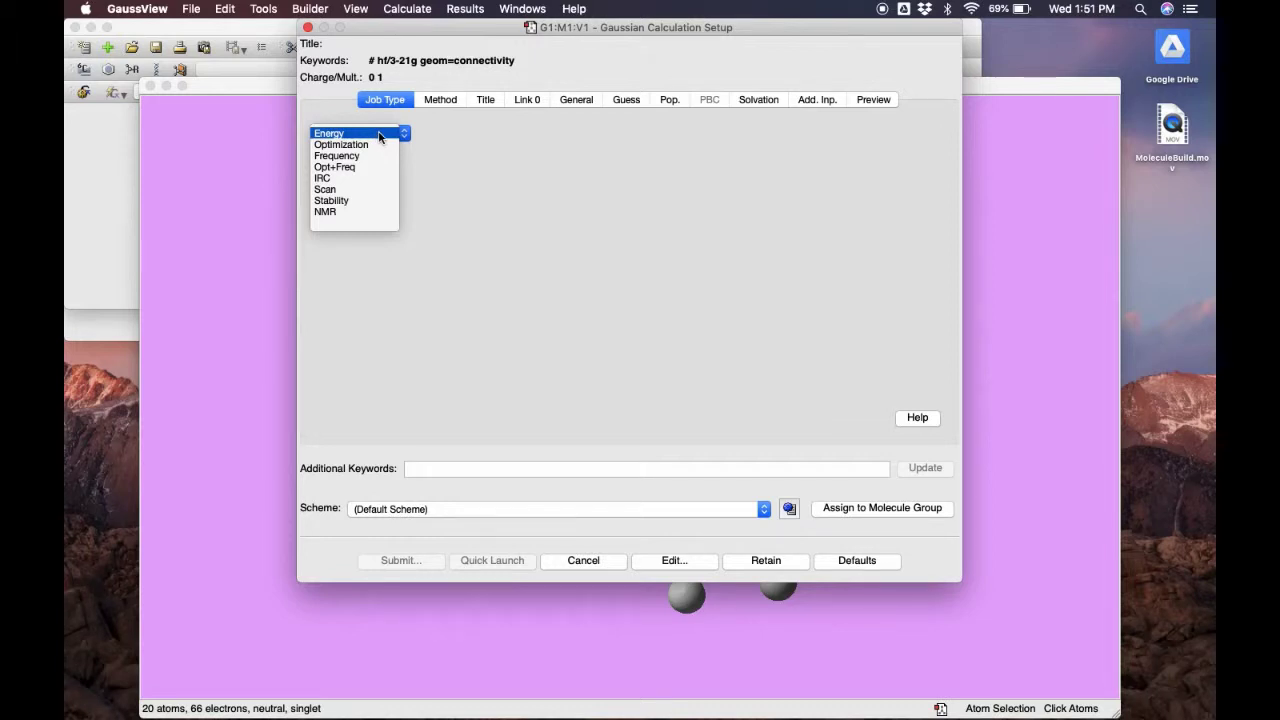
pyautogui.click(379, 136)
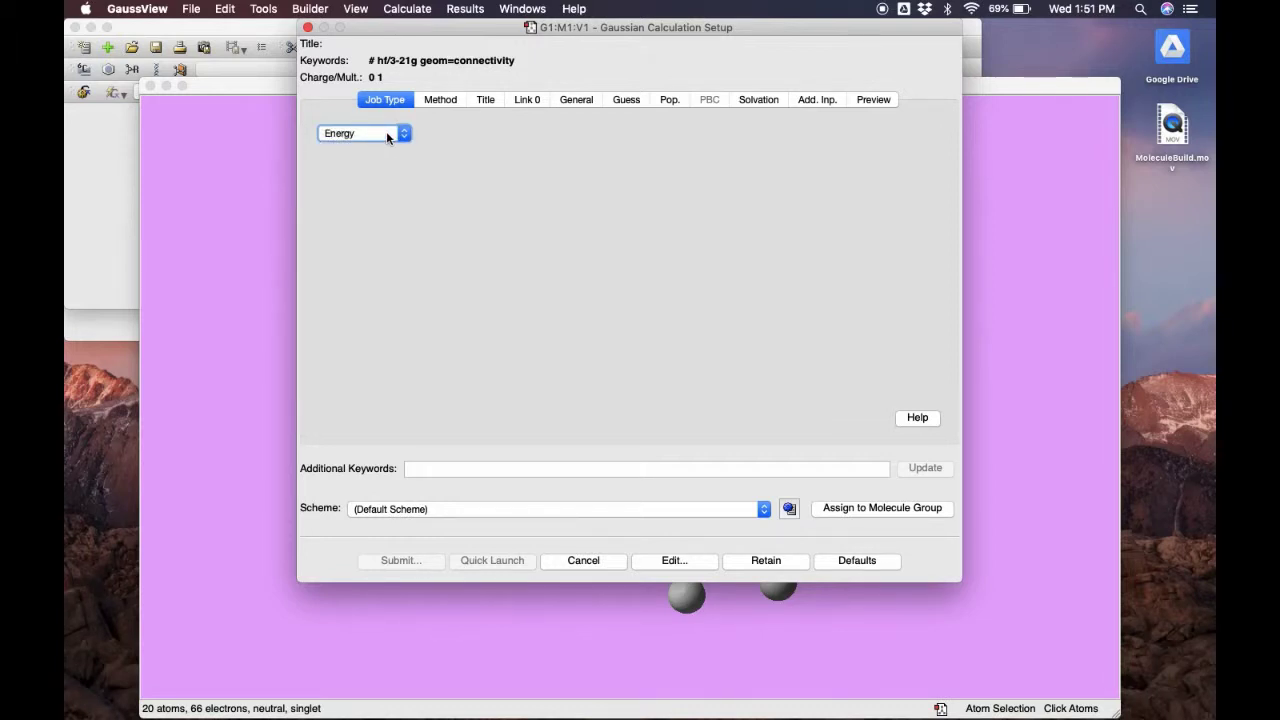
# Step: Set the job type to Optimization, optimizing to a Minimum with Default force constants
pyautogui.click(388, 137)
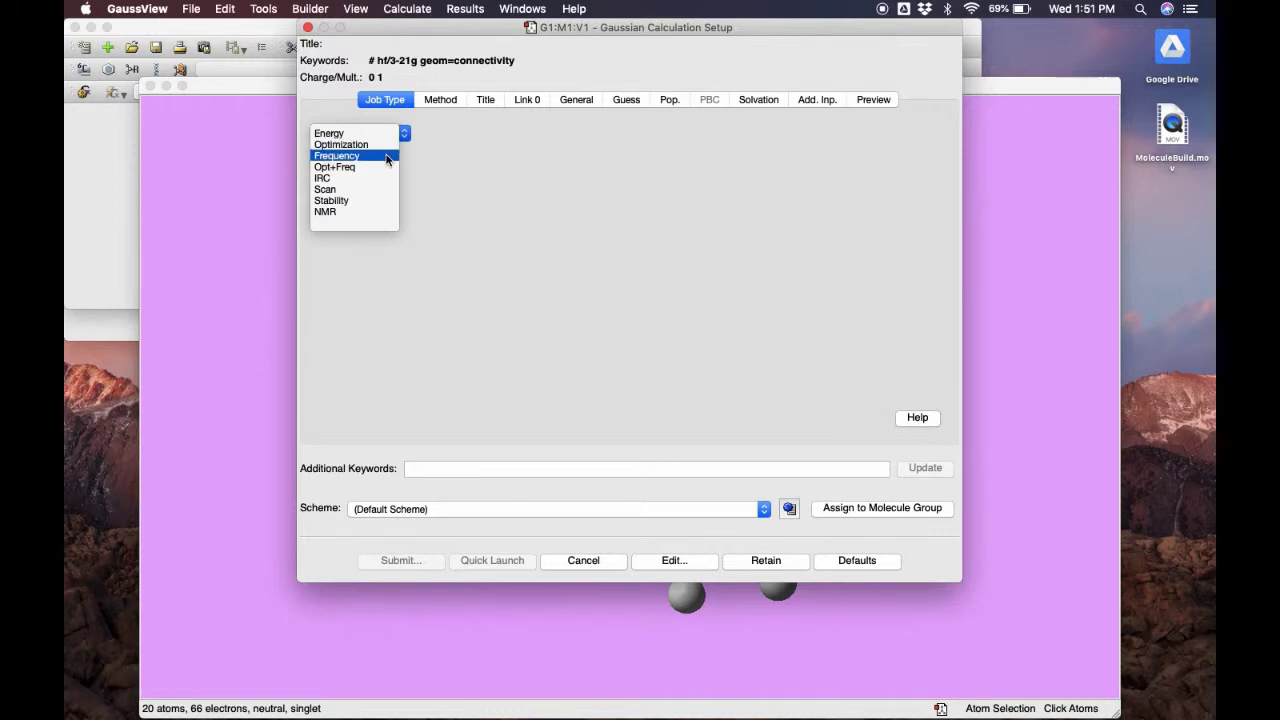
pyautogui.click(384, 144)
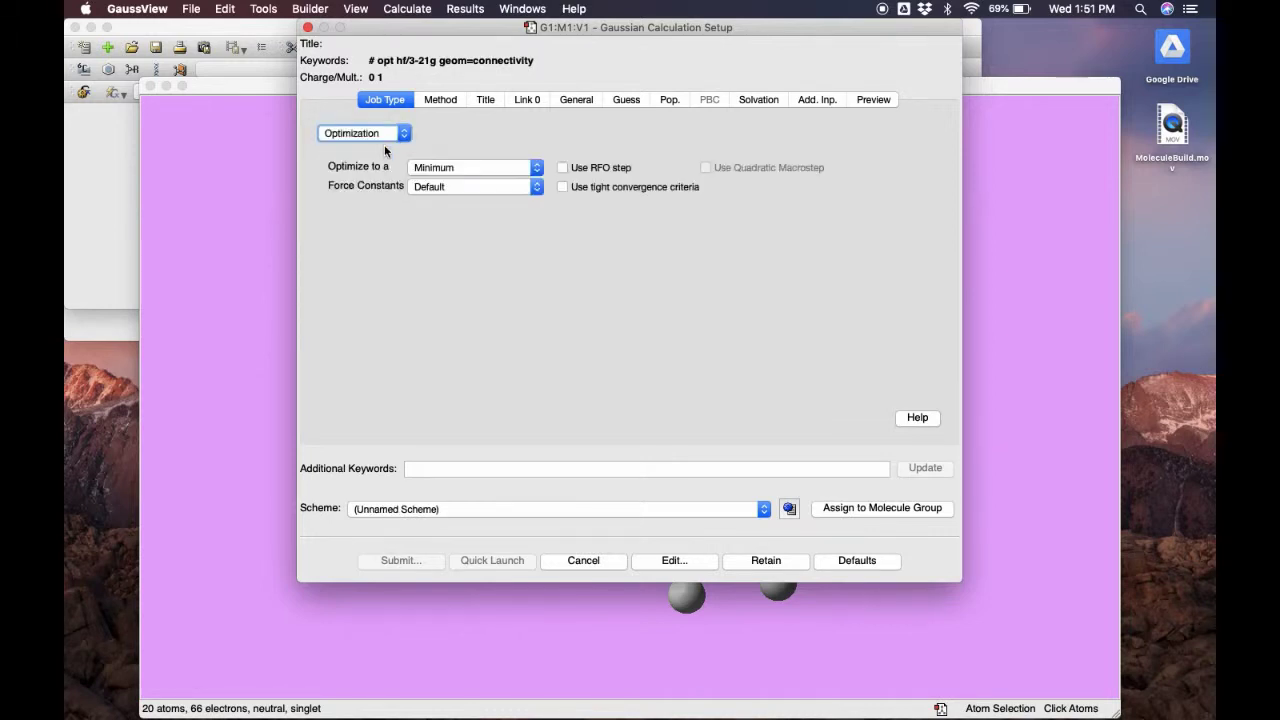
pyautogui.click(479, 169)
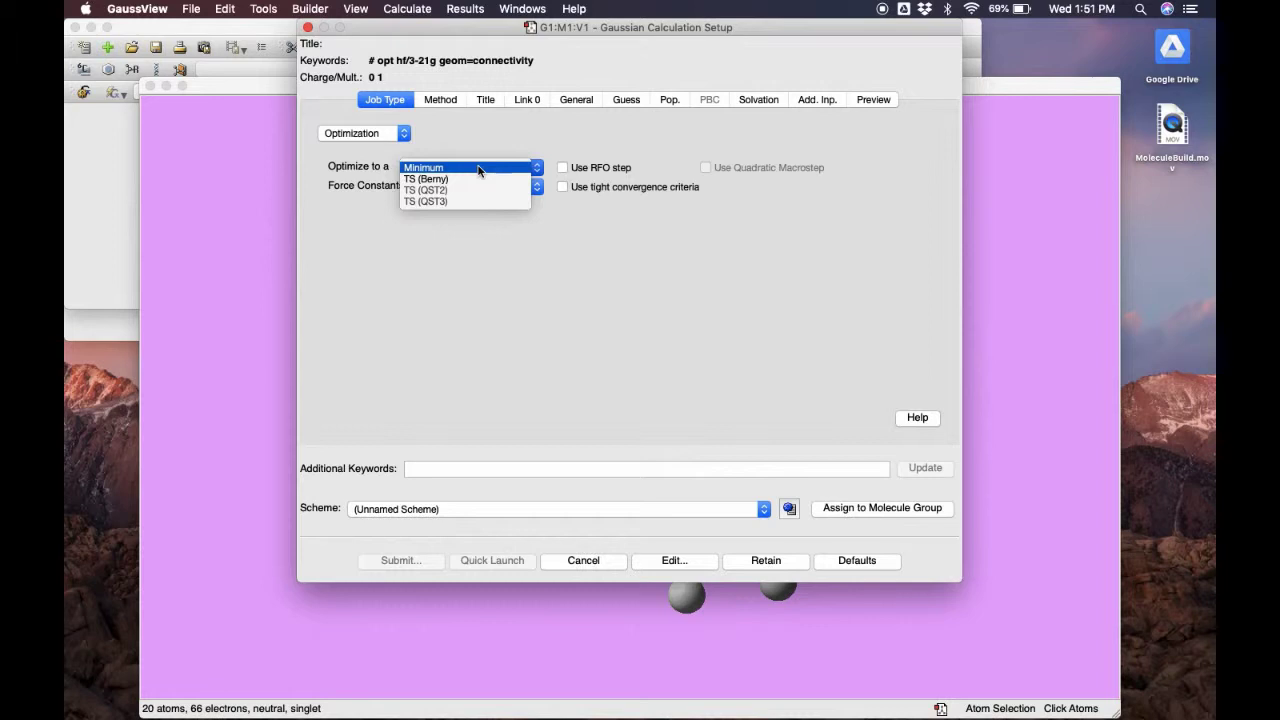
pyautogui.click(479, 169)
pyautogui.click(478, 188)
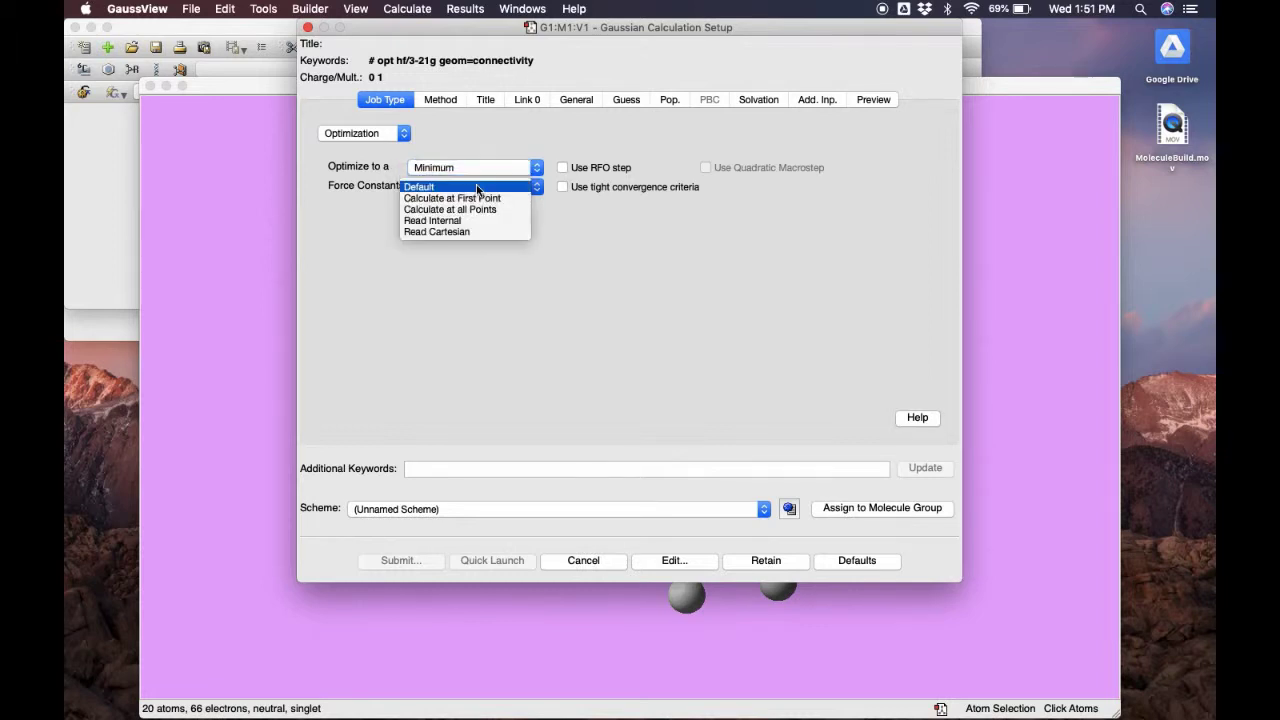
pyautogui.click(478, 188)
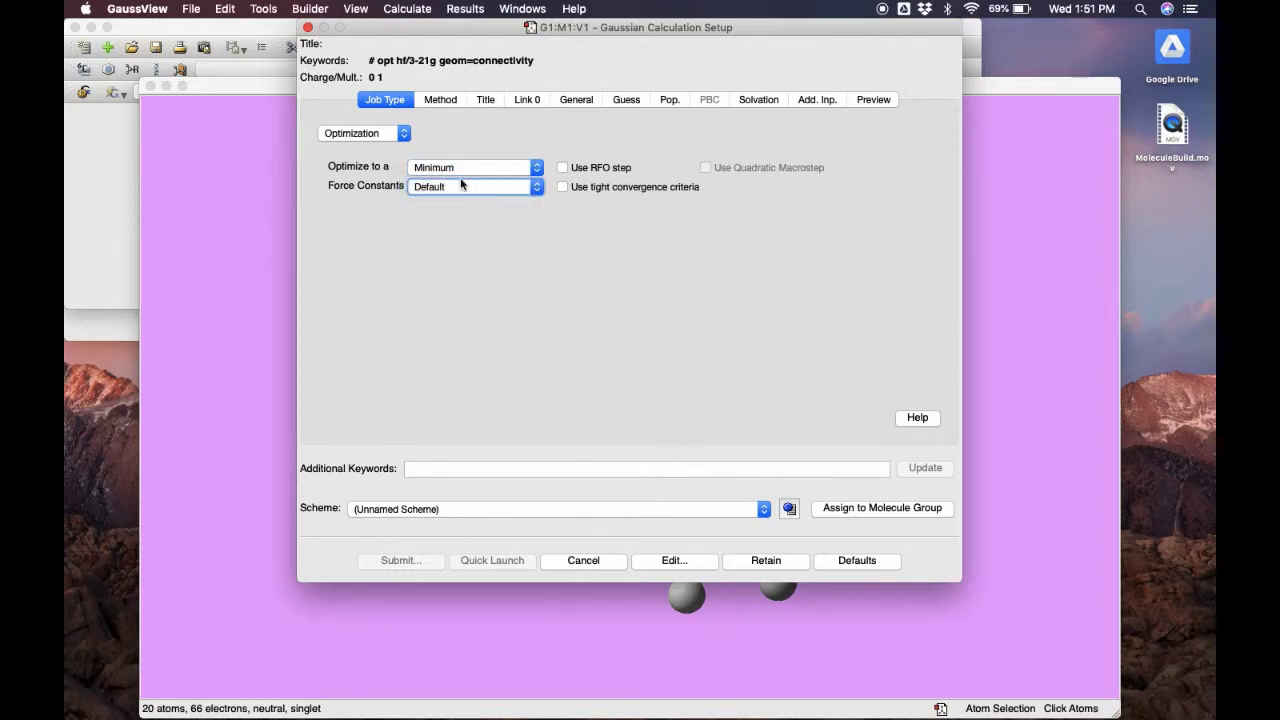
# Step: Try the Frequency job type and replace it with the combined Opt+Freq type
pyautogui.click(405, 140)
pyautogui.click(391, 145)
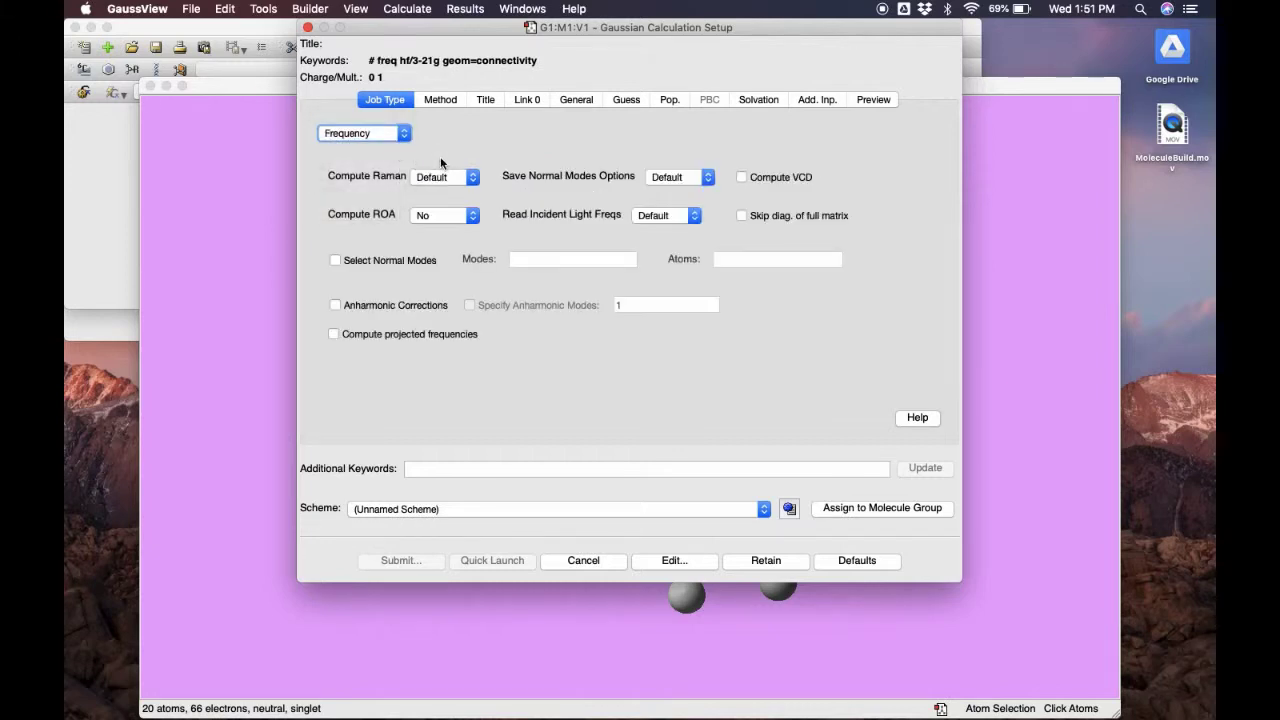
pyautogui.click(388, 144)
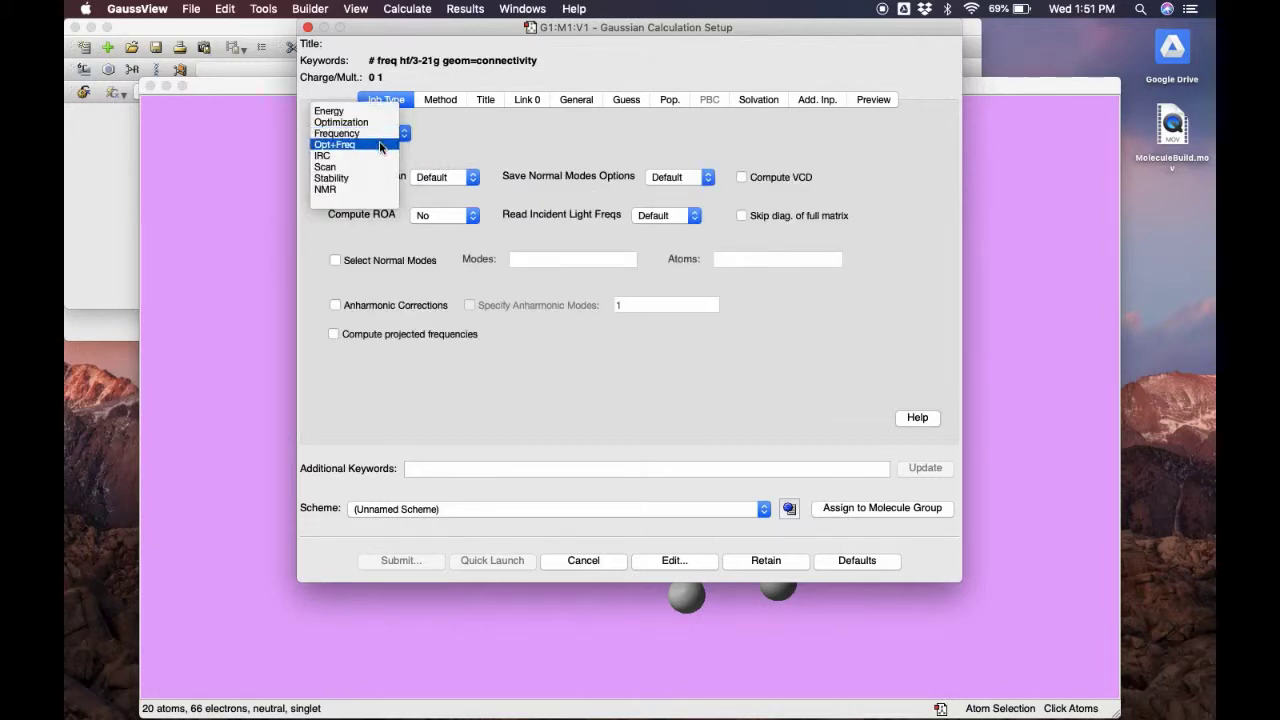
pyautogui.click(379, 141)
# Step: Review the Opt+Freq options, choosing Minimum as the target and Default for force constants, Raman and saving normal modes
pyautogui.click(466, 168)
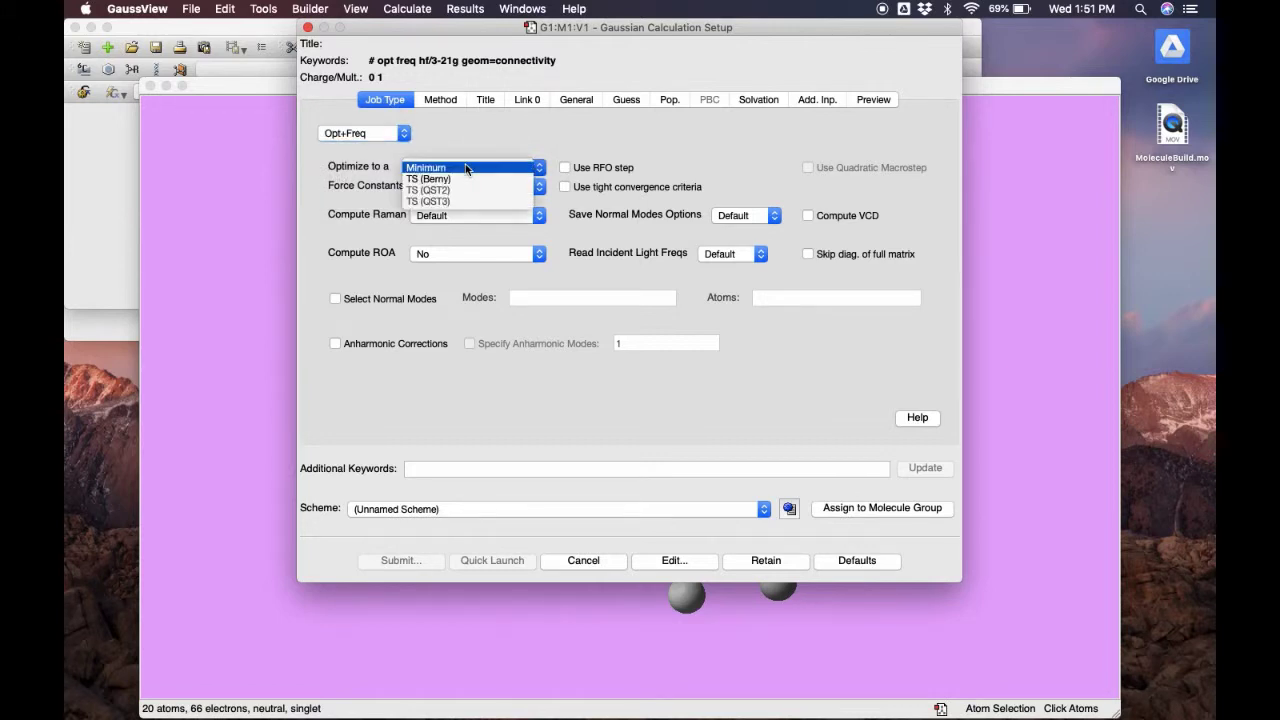
pyautogui.click(466, 168)
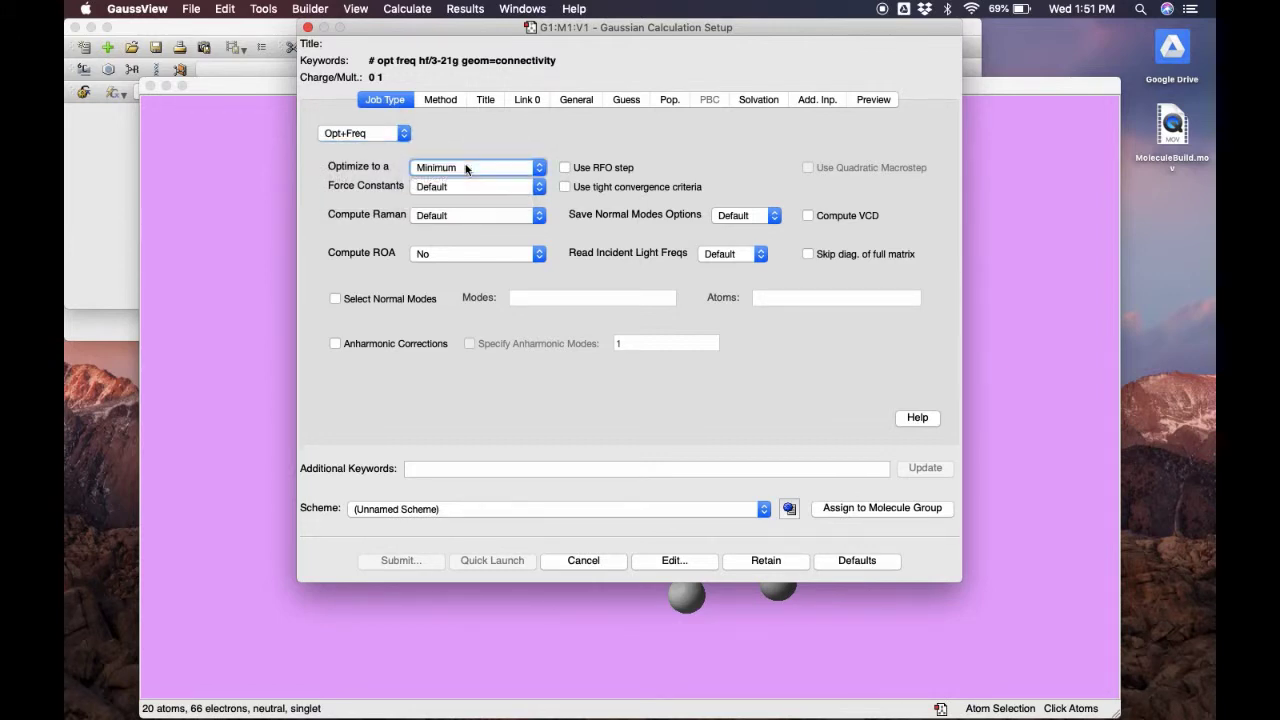
pyautogui.click(482, 187)
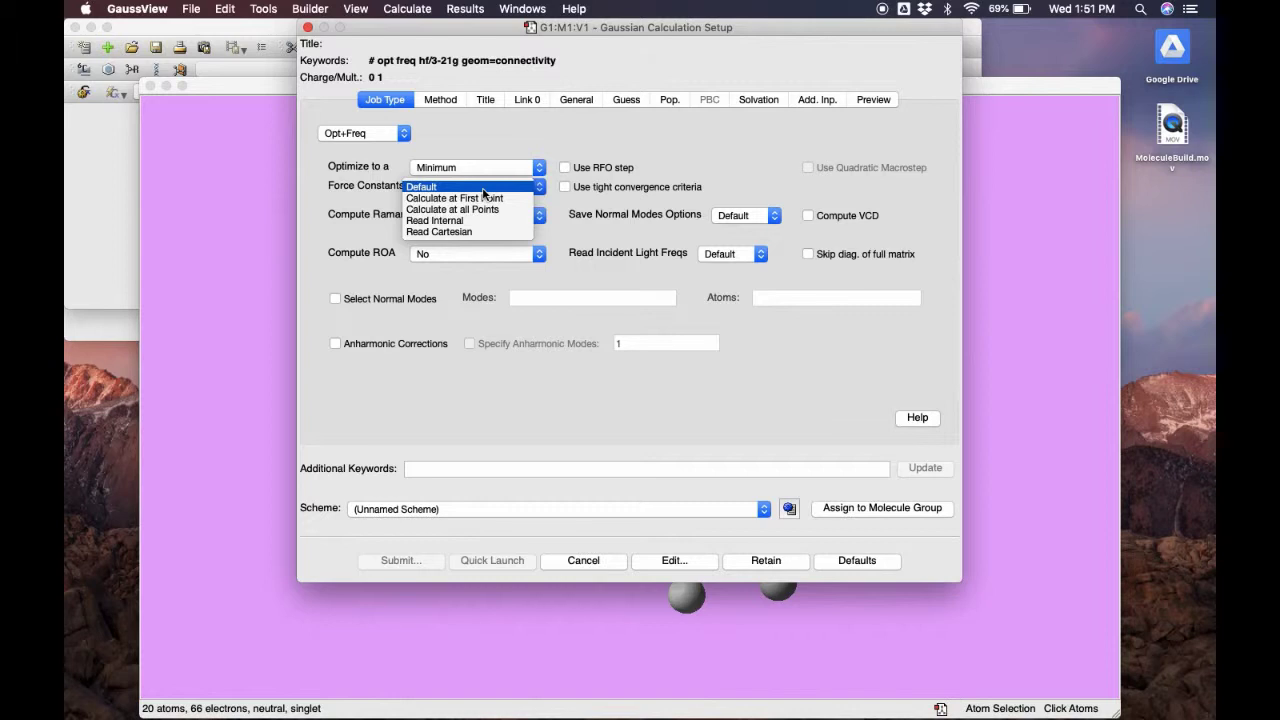
pyautogui.click(482, 189)
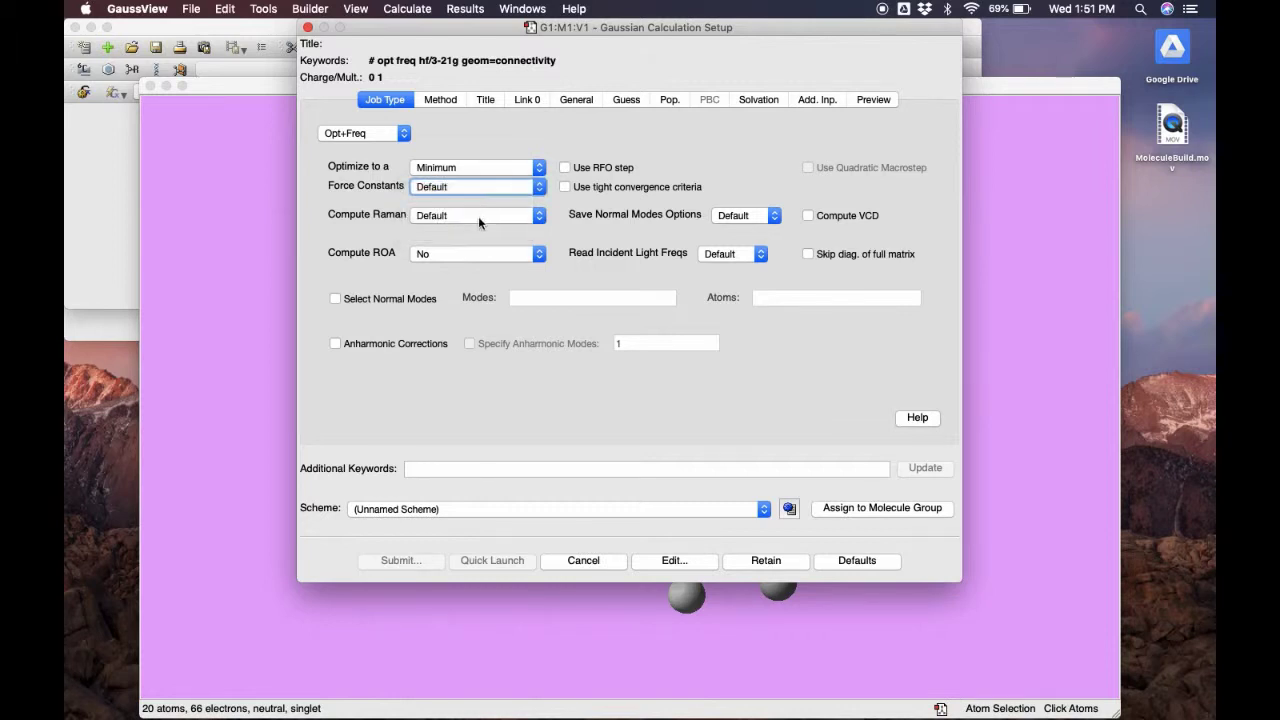
pyautogui.click(478, 216)
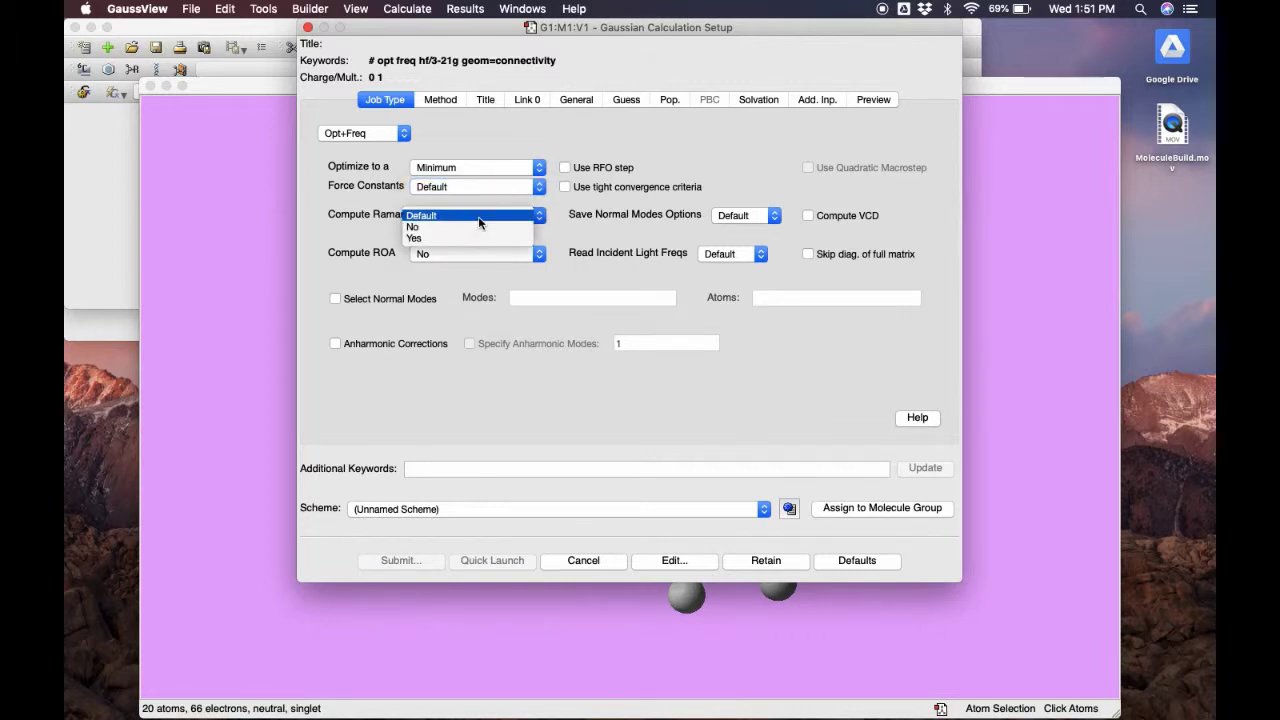
pyautogui.click(478, 216)
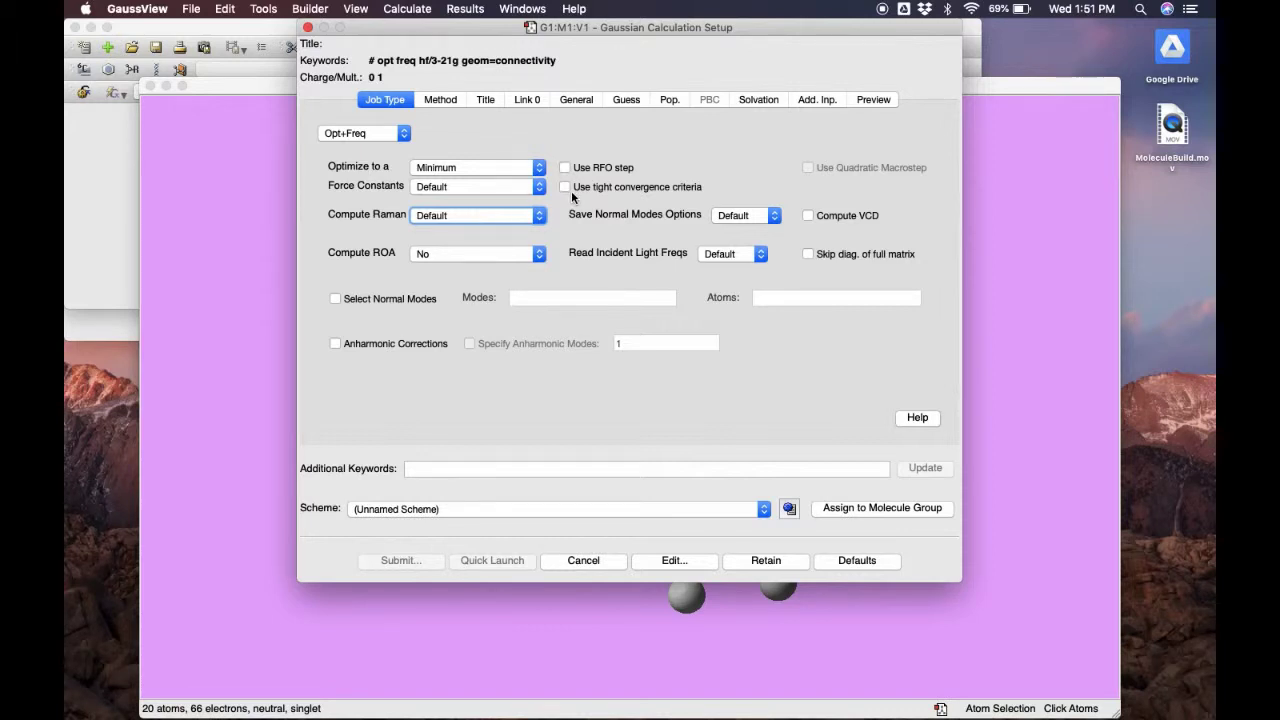
pyautogui.click(722, 216)
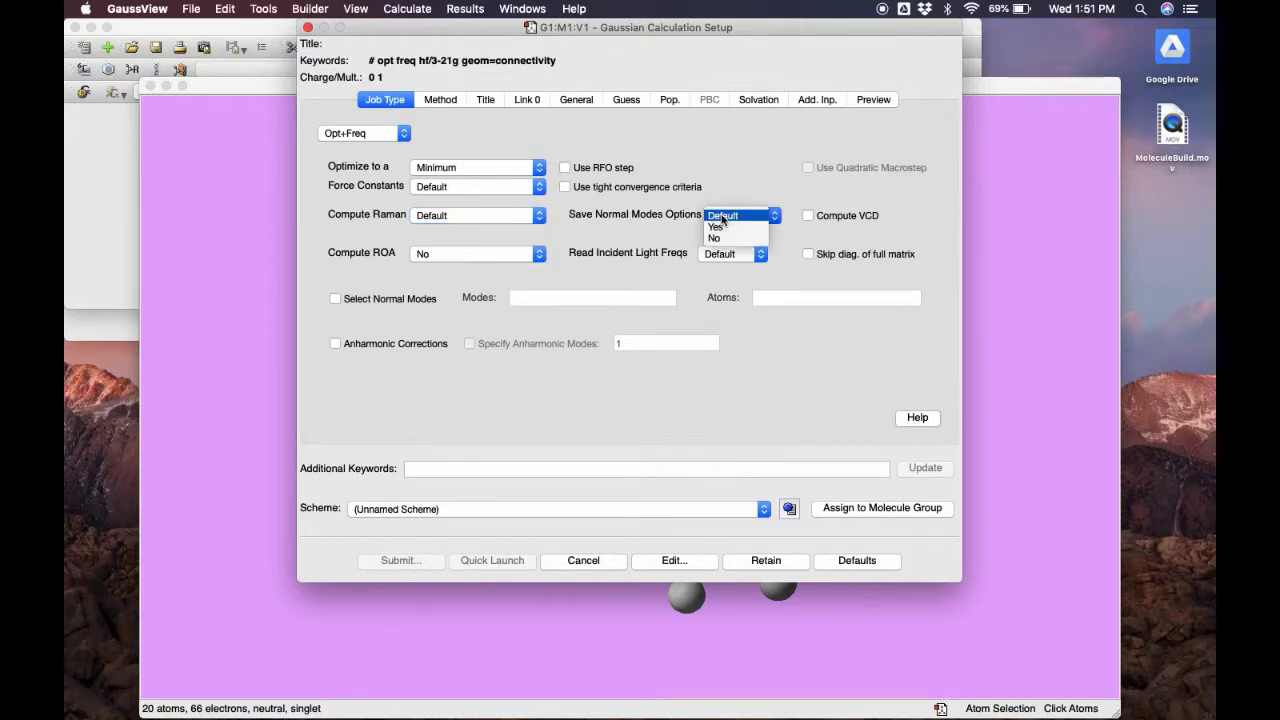
pyautogui.click(722, 216)
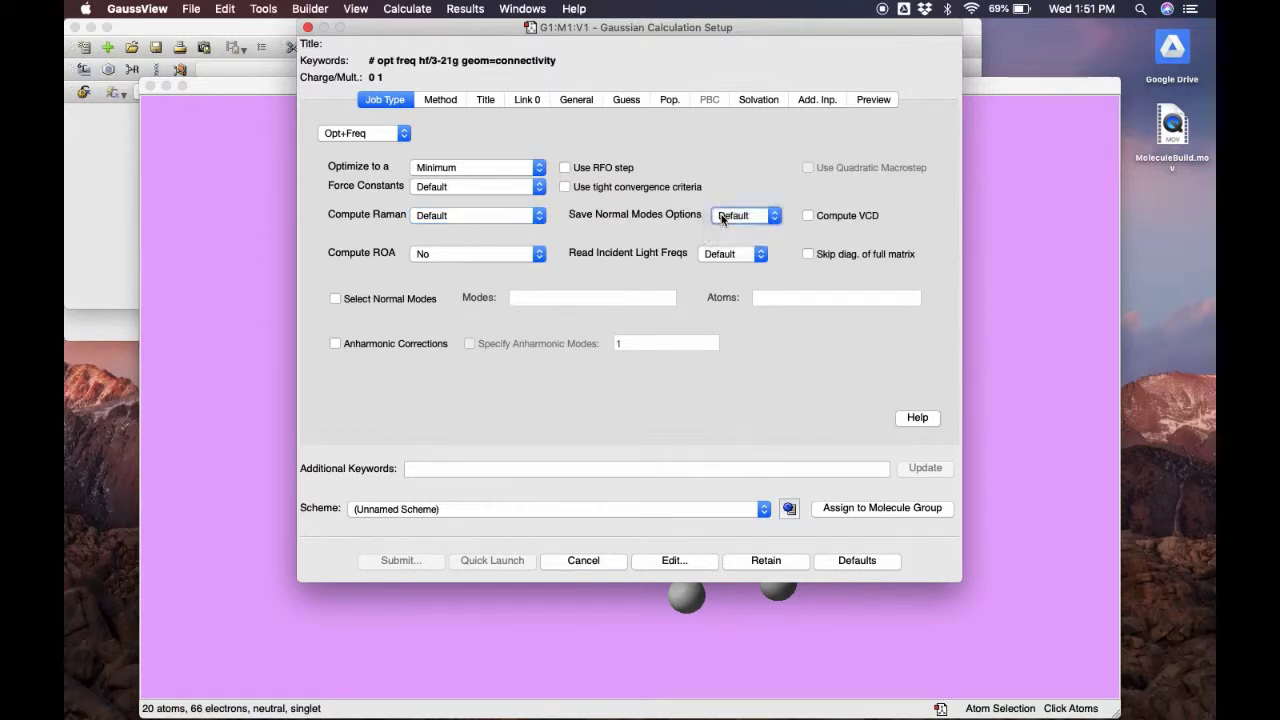
# Step: Try the IRC job type, following Both directions with force constants set to Calculate Once
pyautogui.click(398, 135)
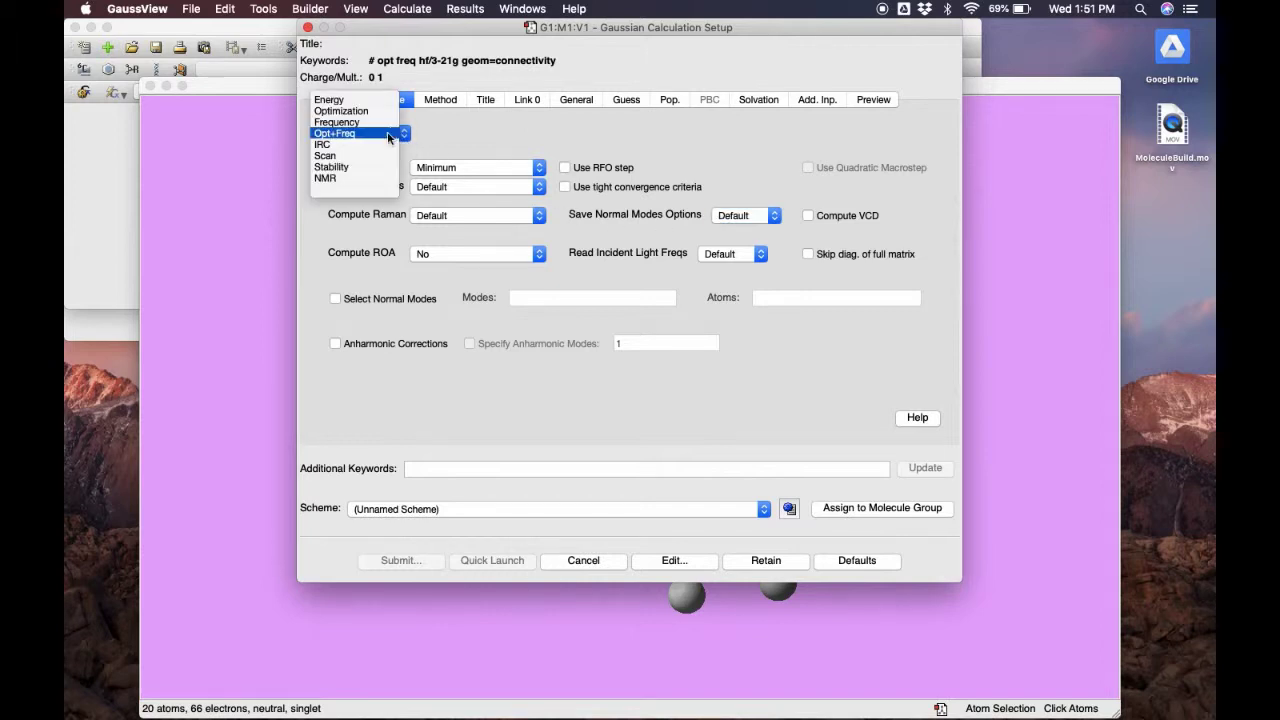
pyautogui.click(386, 145)
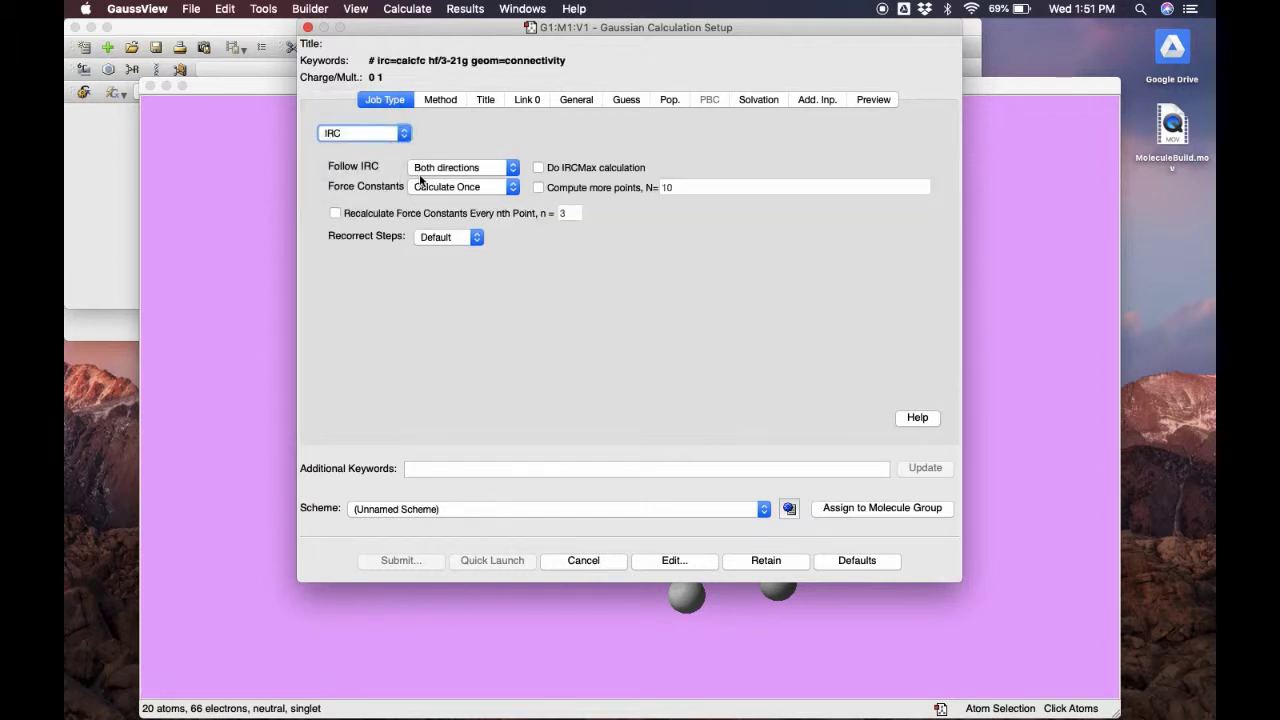
pyautogui.click(458, 172)
pyautogui.click(482, 169)
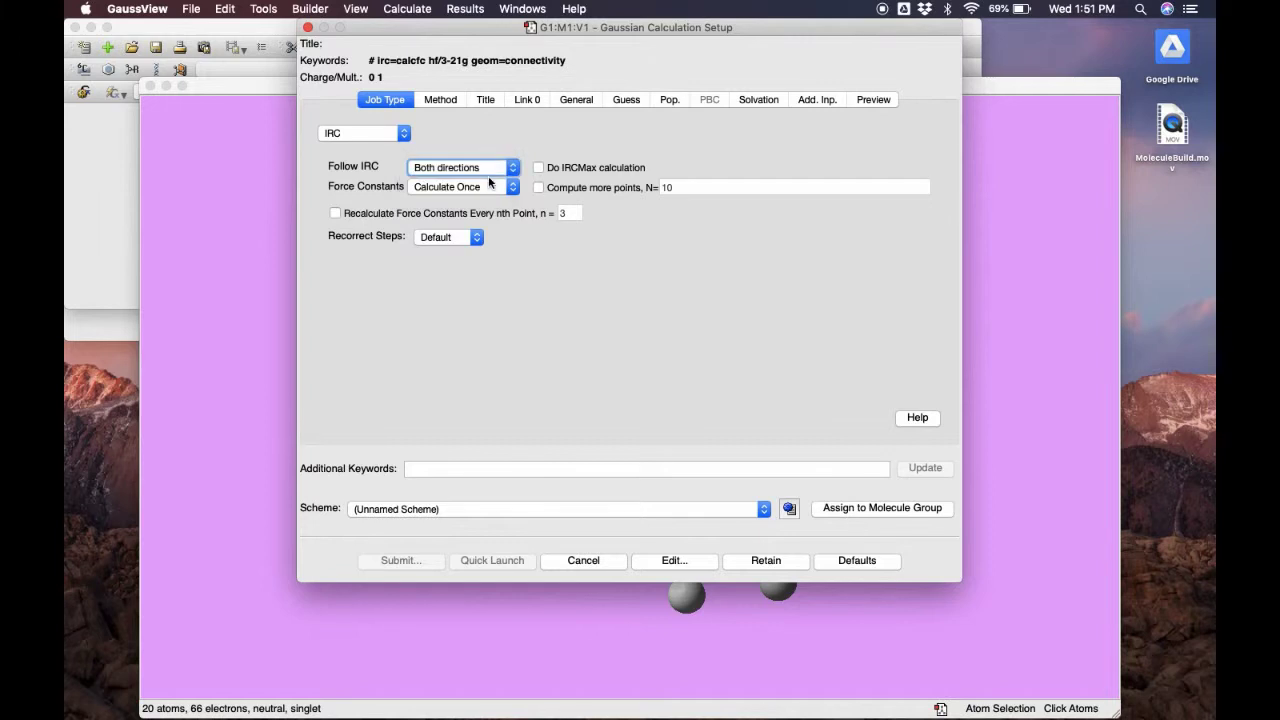
pyautogui.click(491, 190)
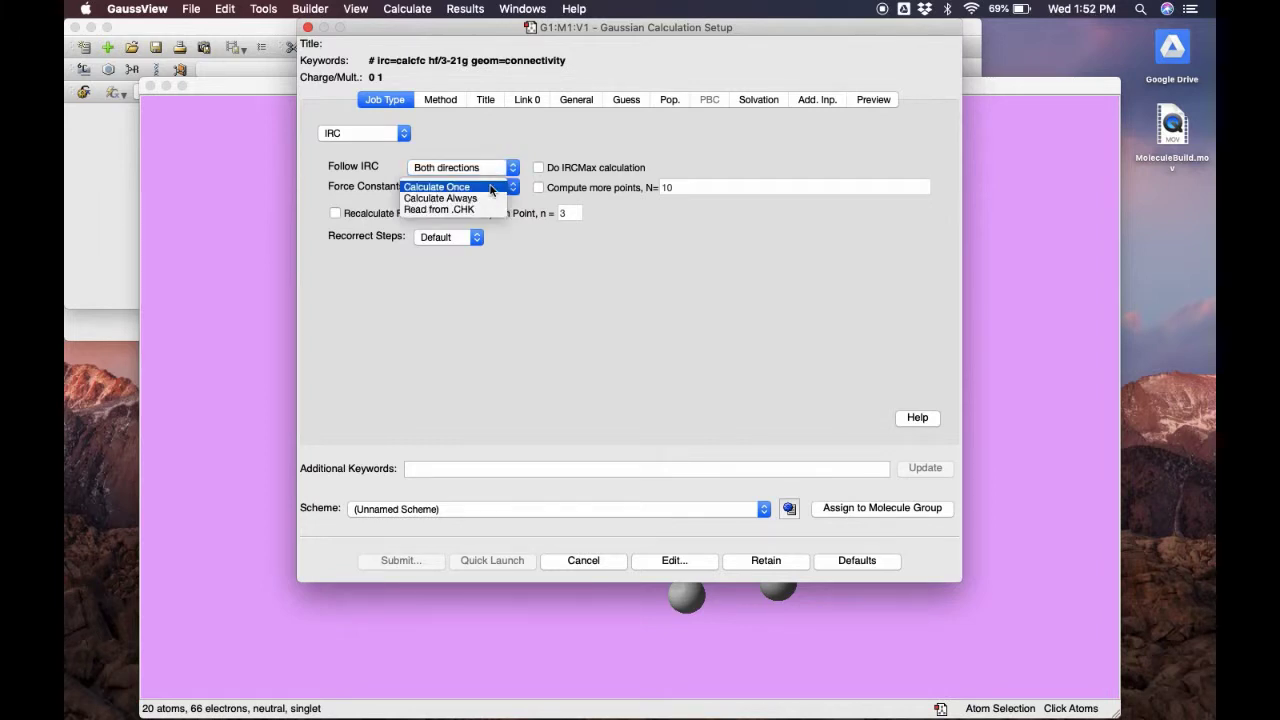
pyautogui.click(491, 188)
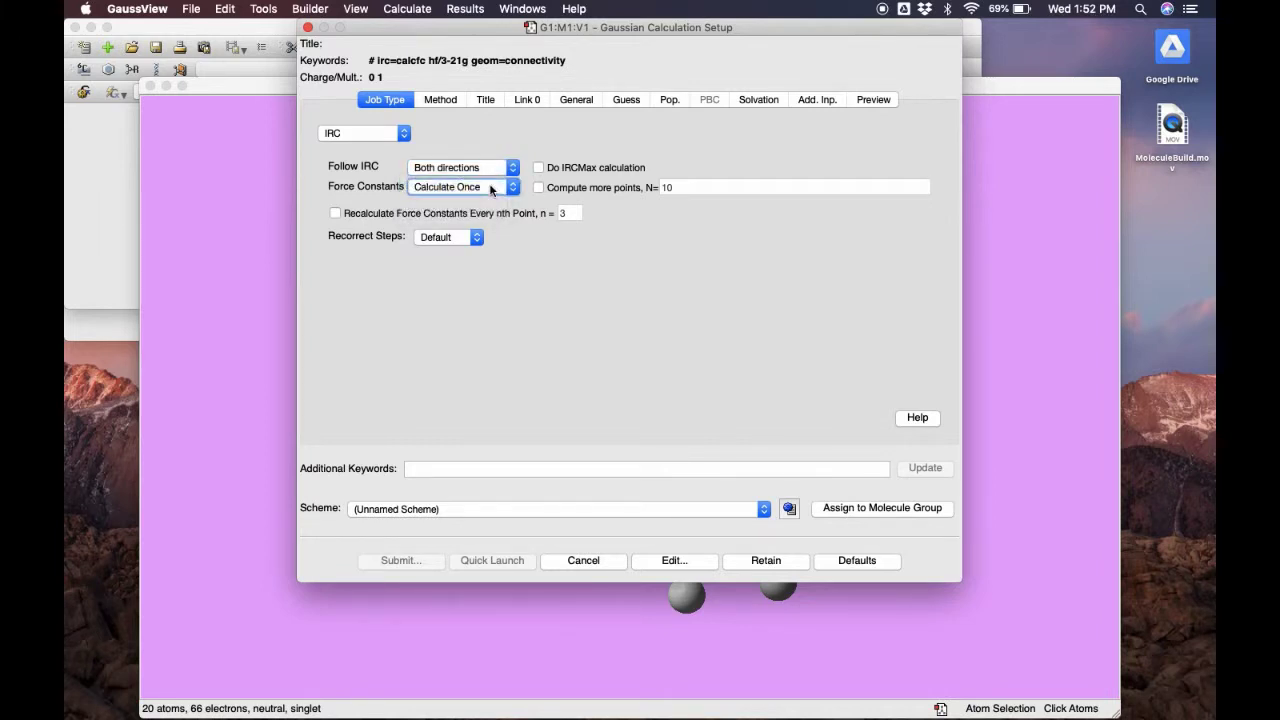
# Step: Try the Scan job type with the Relaxed (Redundant Coord) option
pyautogui.click(383, 136)
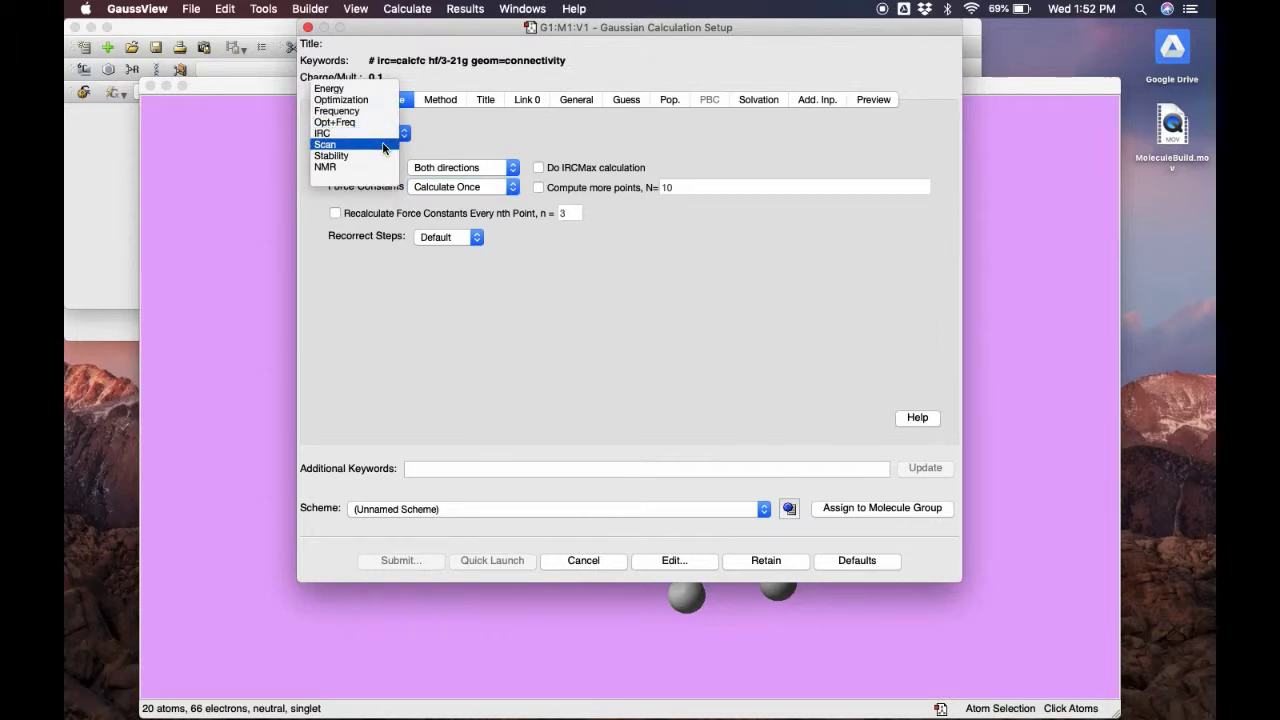
pyautogui.click(382, 145)
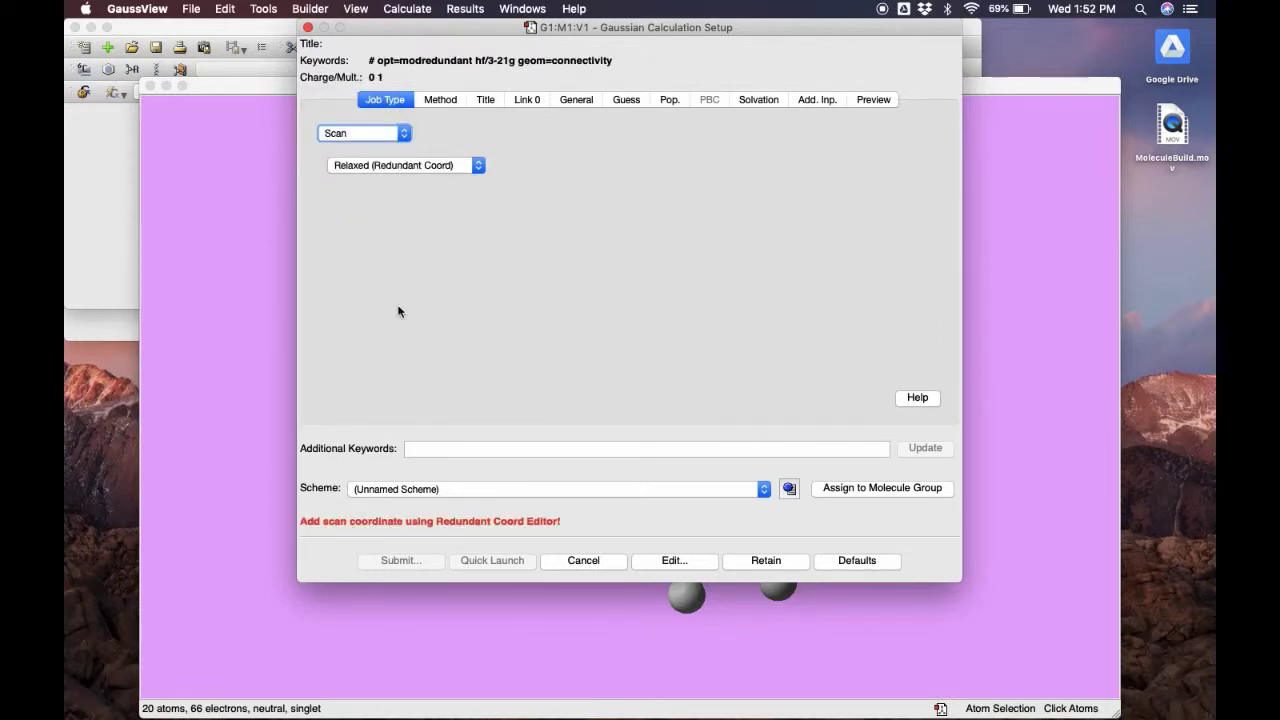
pyautogui.click(404, 167)
pyautogui.click(404, 167)
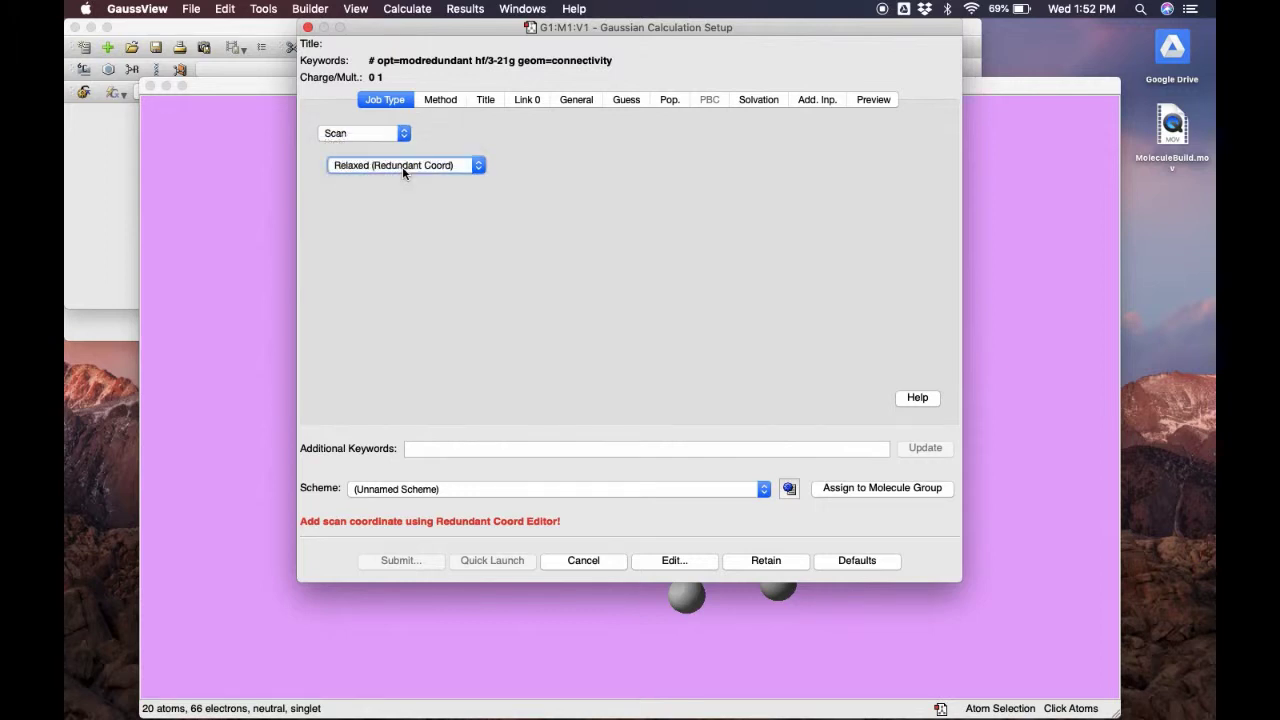
pyautogui.click(402, 133)
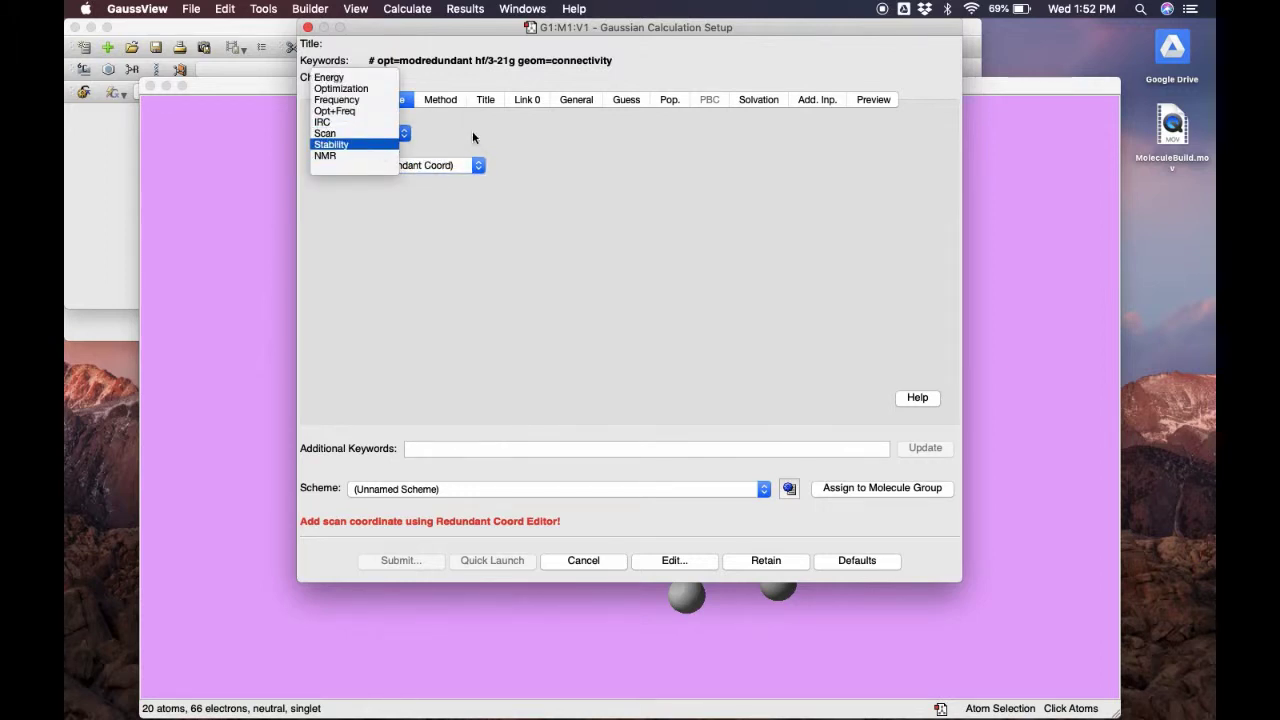
pyautogui.click(355, 133)
# Step: Set the job type to Opt+Freq, optimizing to a Minimum with force constants set to Calculate at First Point
pyautogui.click(361, 134)
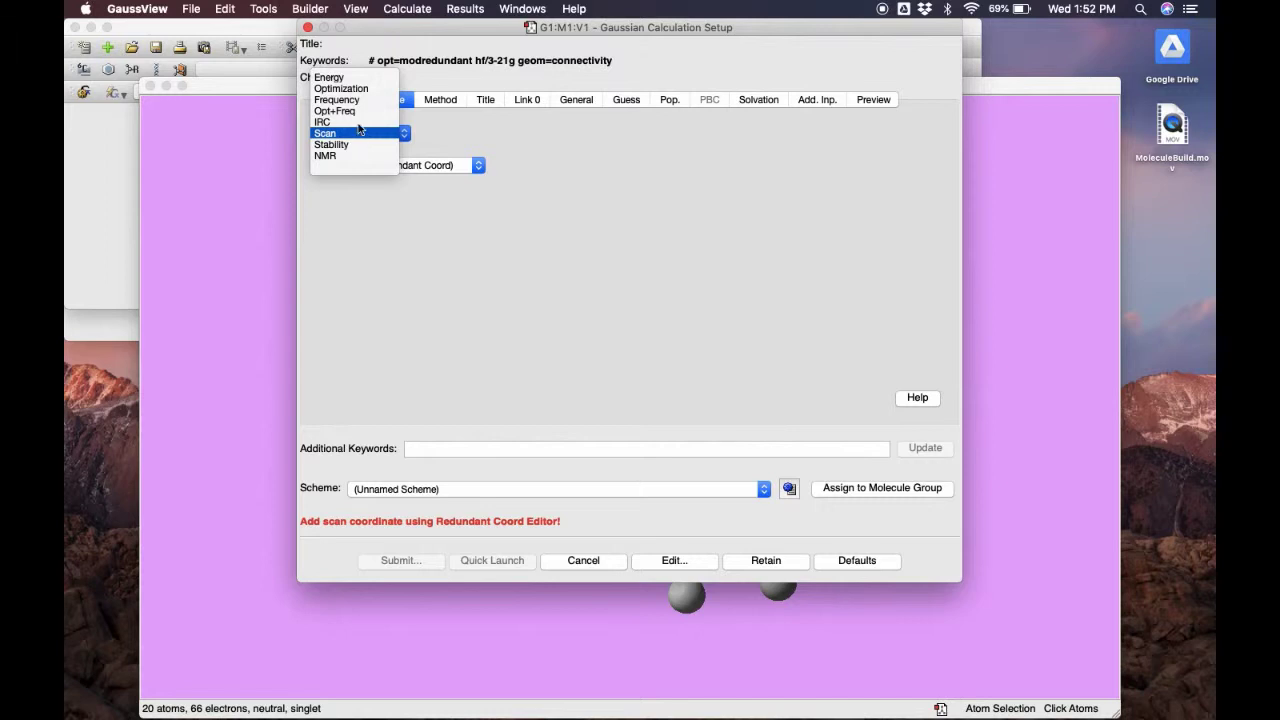
pyautogui.click(351, 110)
pyautogui.click(462, 174)
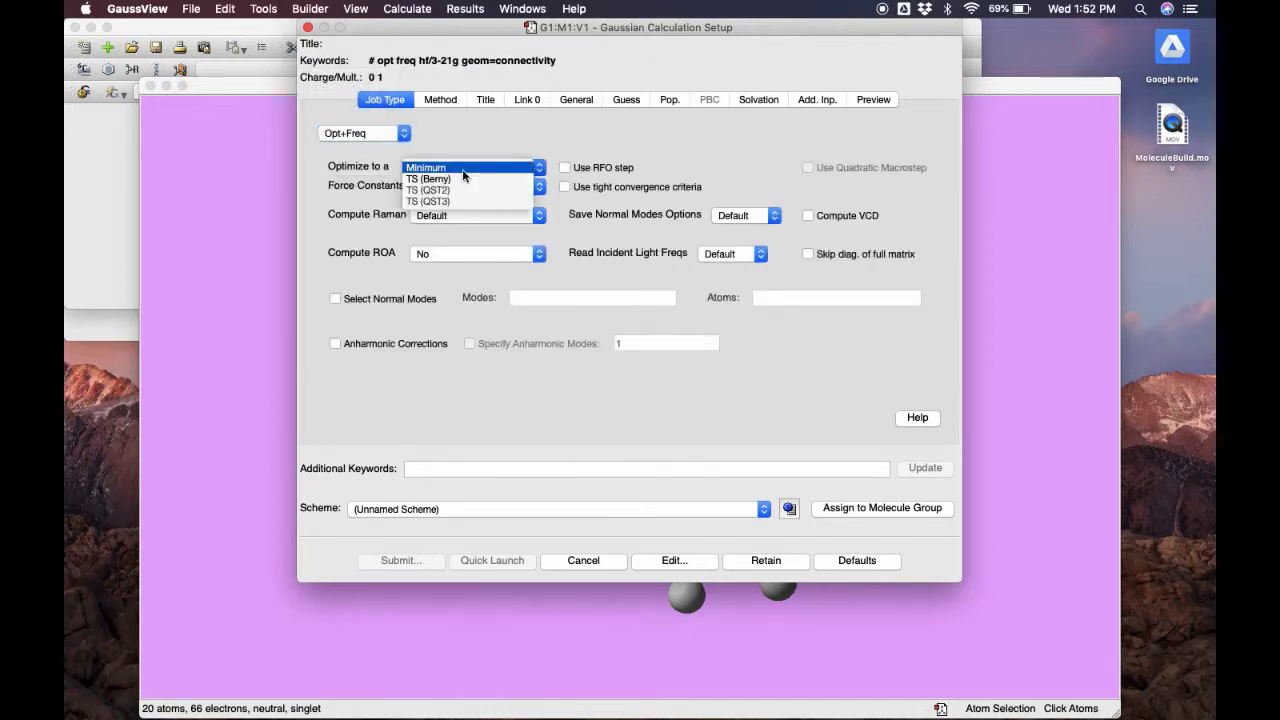
pyautogui.click(462, 170)
pyautogui.click(466, 188)
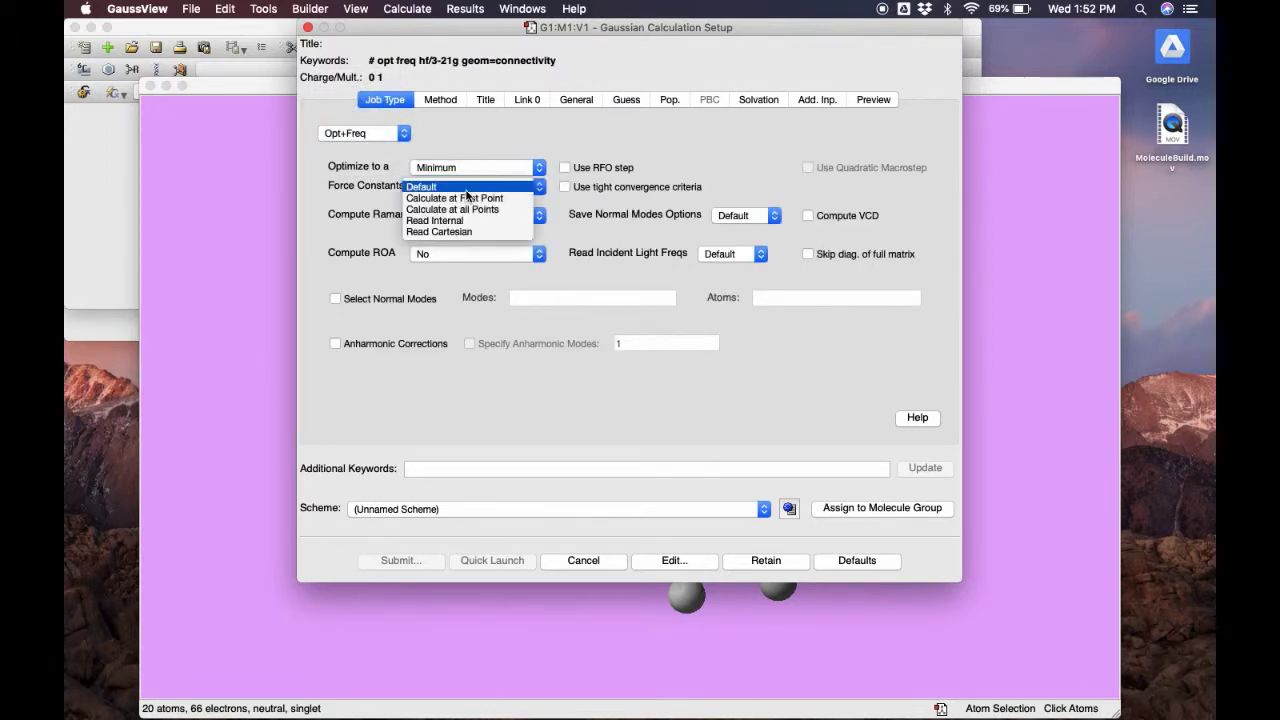
pyautogui.click(515, 199)
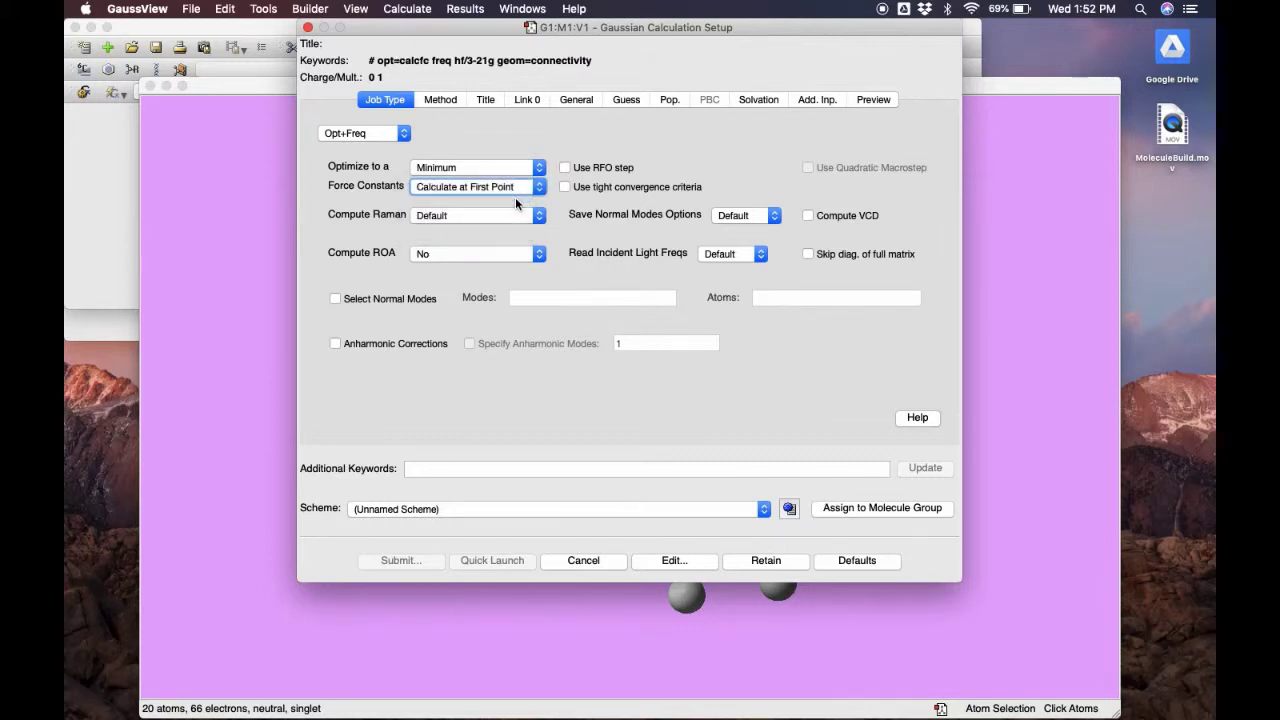
# Step: Set Compute Raman to No and the Save Normal Modes option to Yes
pyautogui.click(466, 215)
pyautogui.click(467, 228)
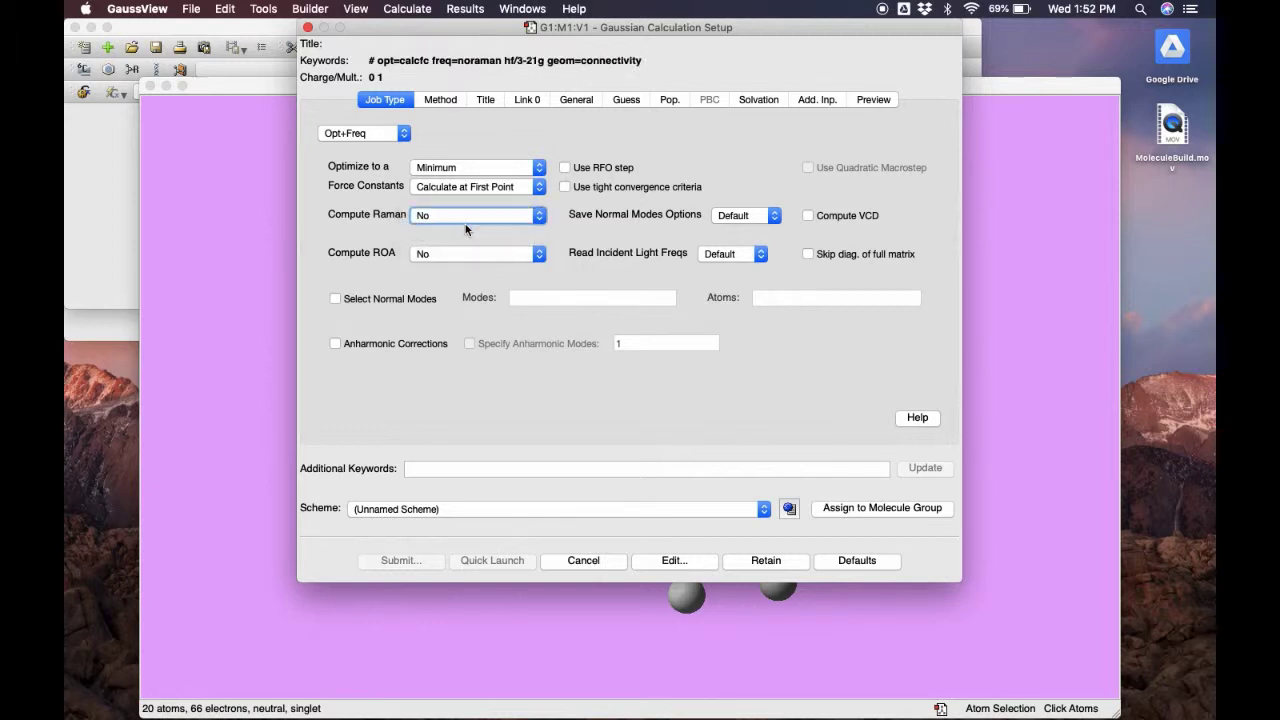
pyautogui.click(746, 217)
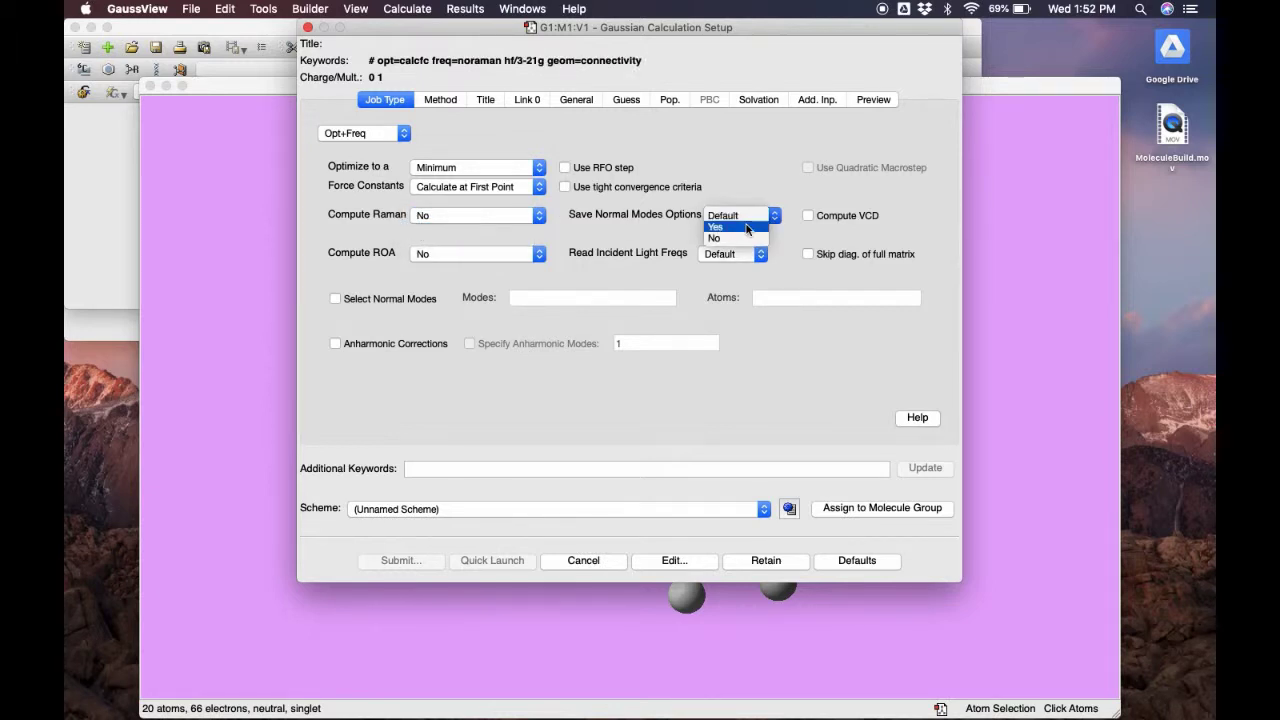
pyautogui.click(746, 228)
# Step: Choose Ground State as the state treated in the calculation's method settings
pyautogui.click(436, 100)
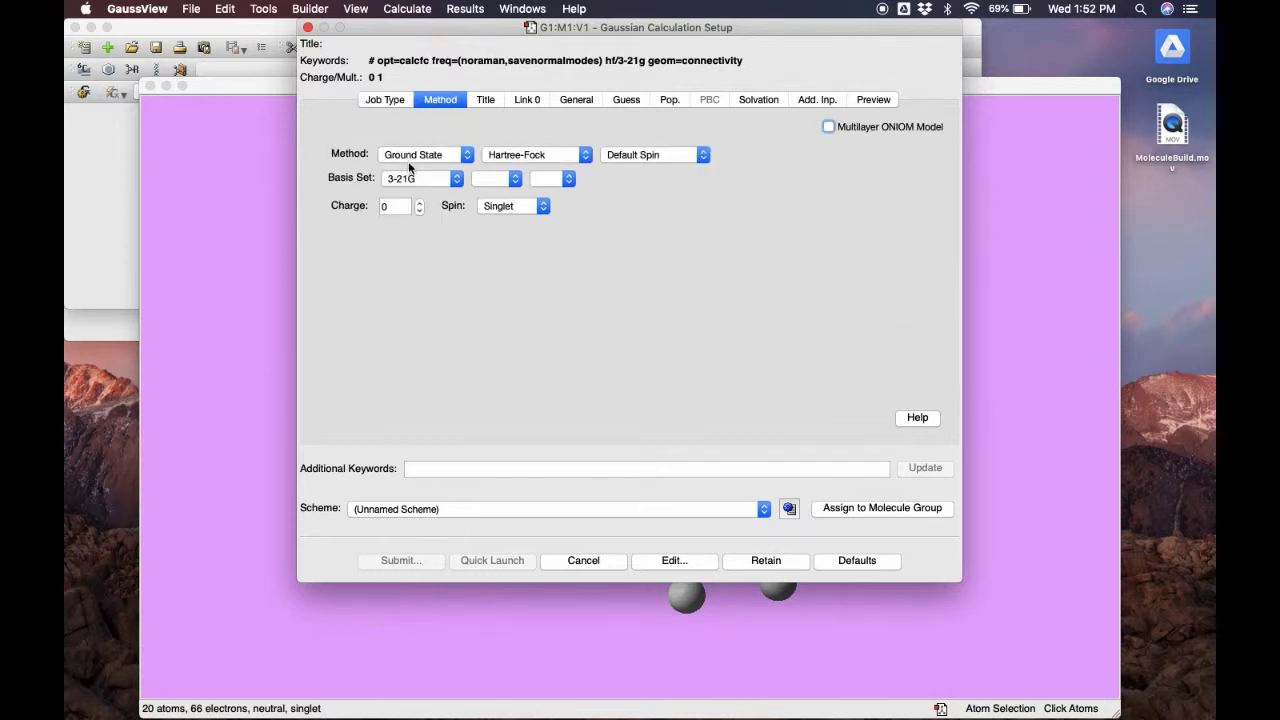
pyautogui.click(452, 157)
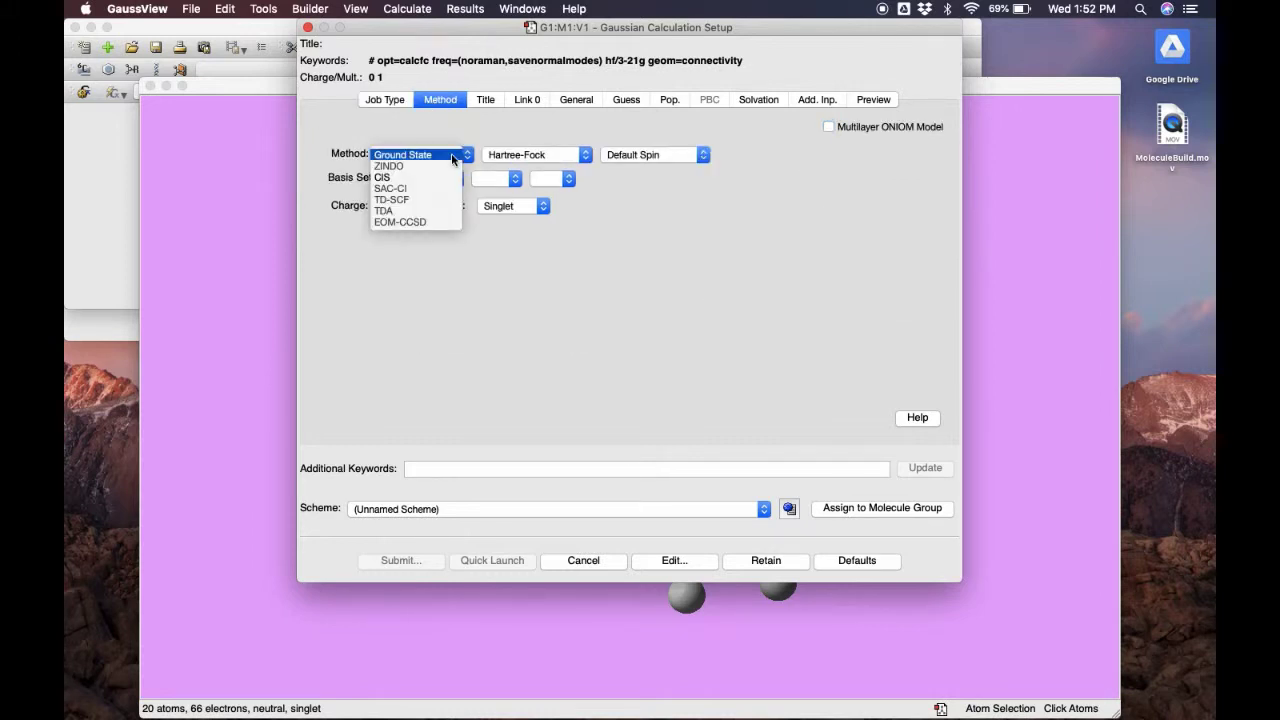
pyautogui.click(452, 156)
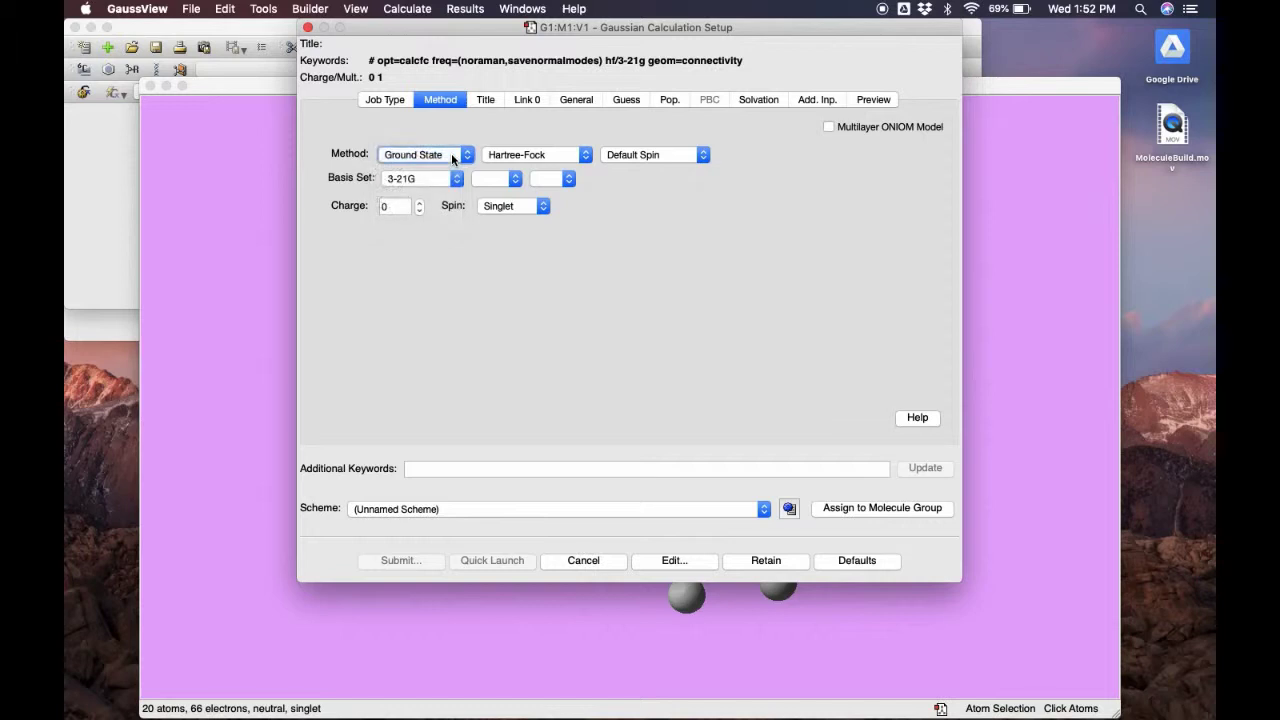
# Step: Try the Semi-empirical method with Default Spin and PM6
pyautogui.click(572, 157)
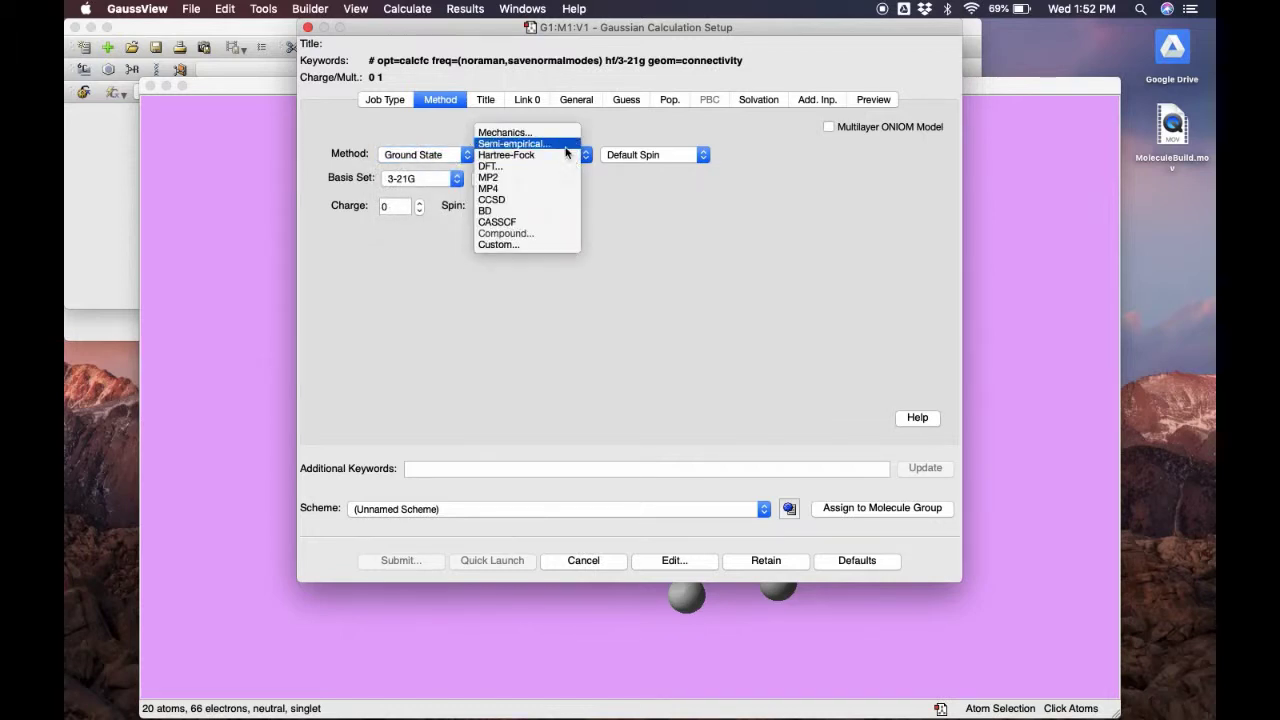
pyautogui.click(565, 145)
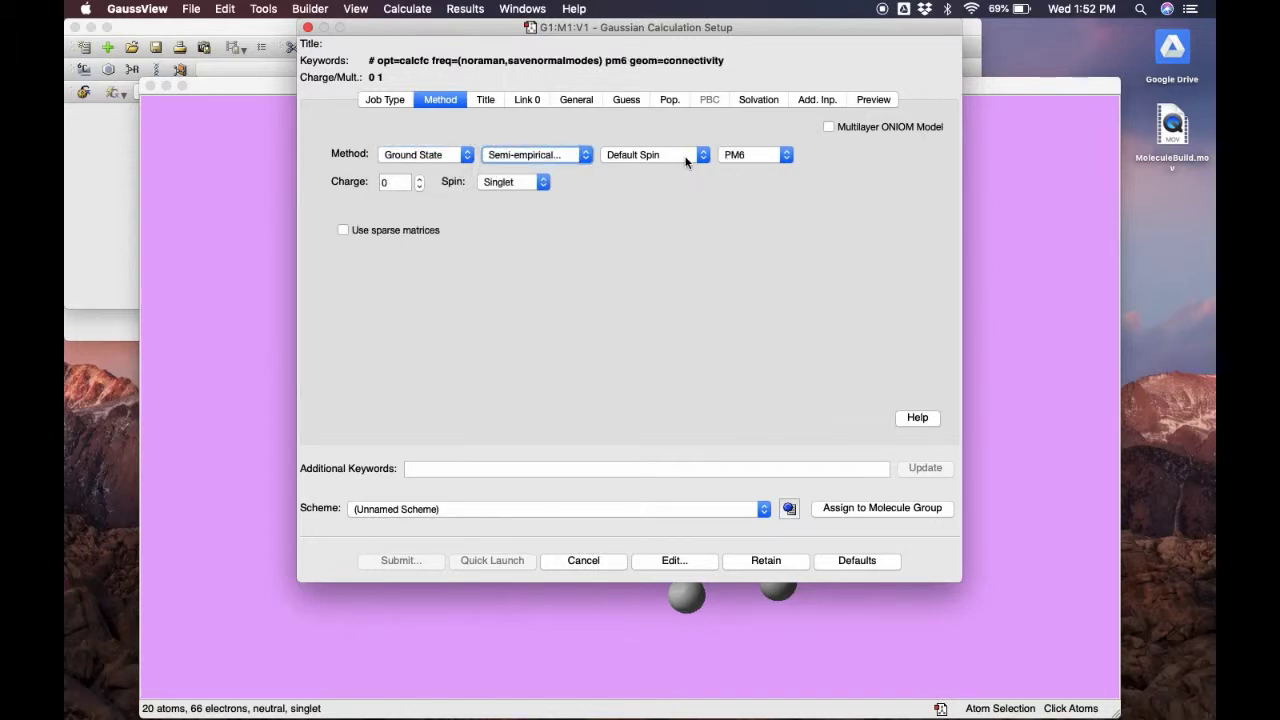
pyautogui.click(686, 158)
pyautogui.click(686, 157)
pyautogui.click(760, 154)
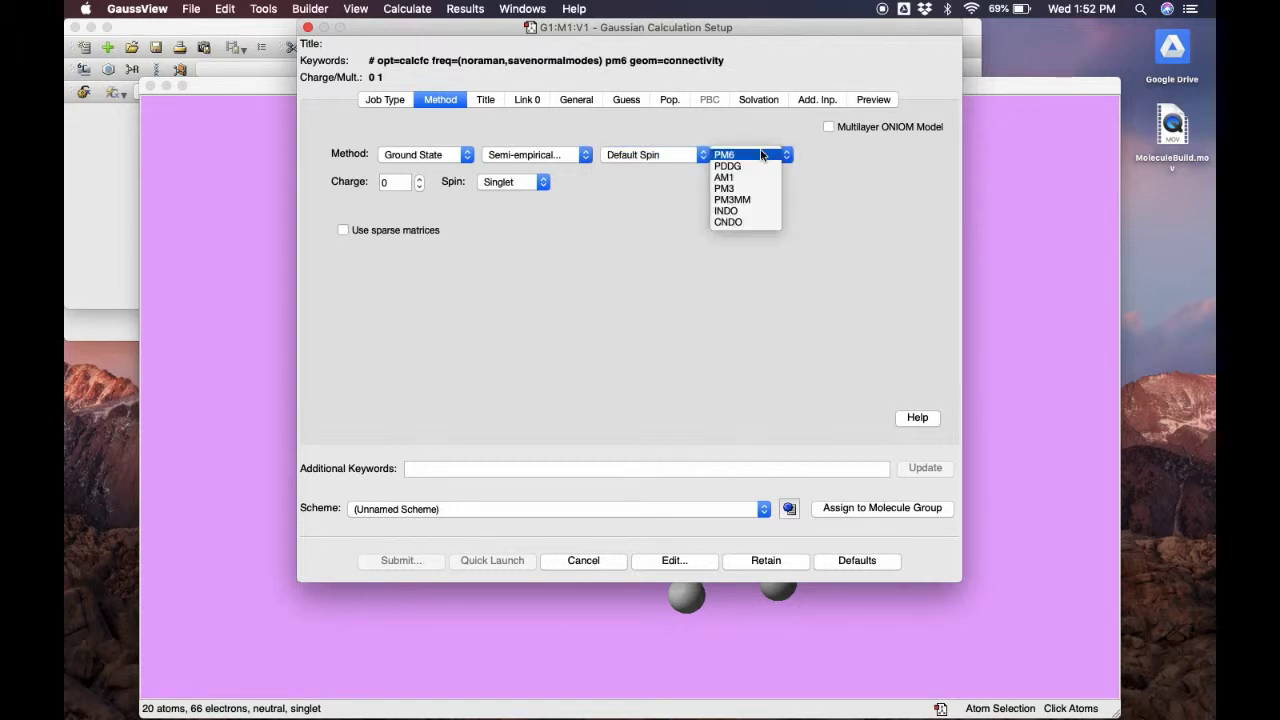
pyautogui.click(760, 154)
# Step: Try the Hartree-Fock method, replace it with DFT using B3LYP, and review the available functionals
pyautogui.click(558, 155)
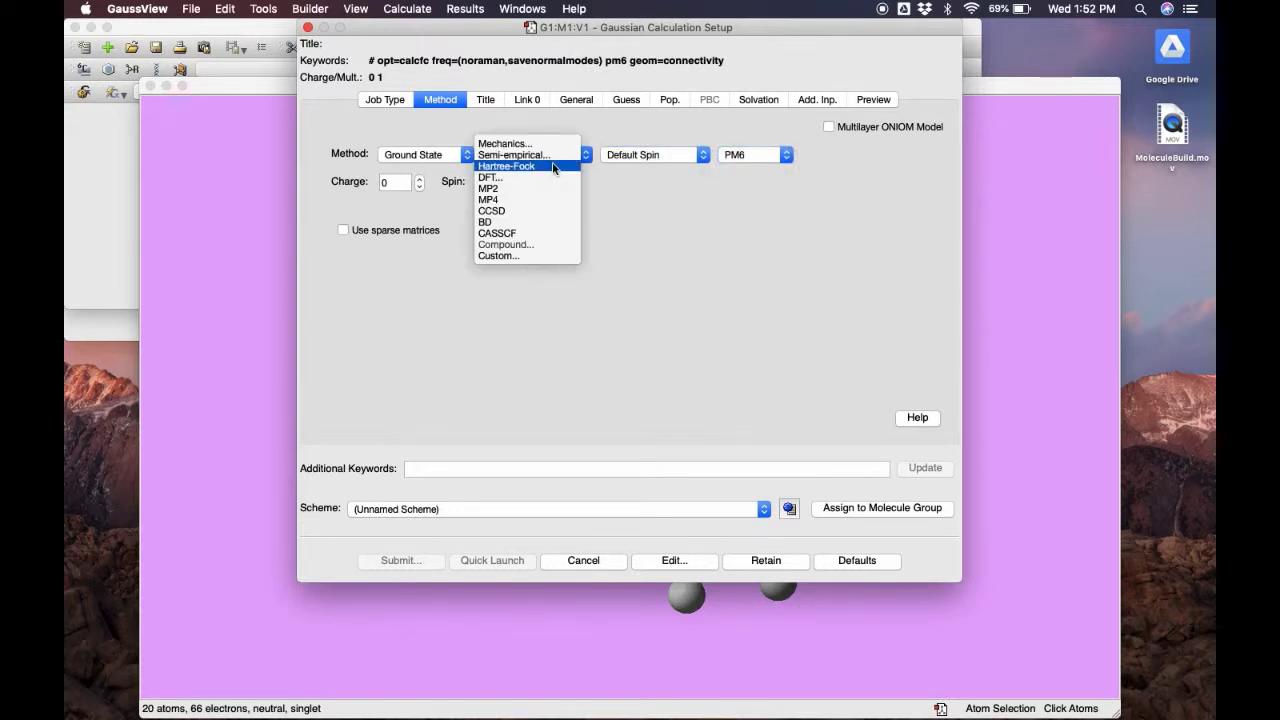
pyautogui.click(552, 168)
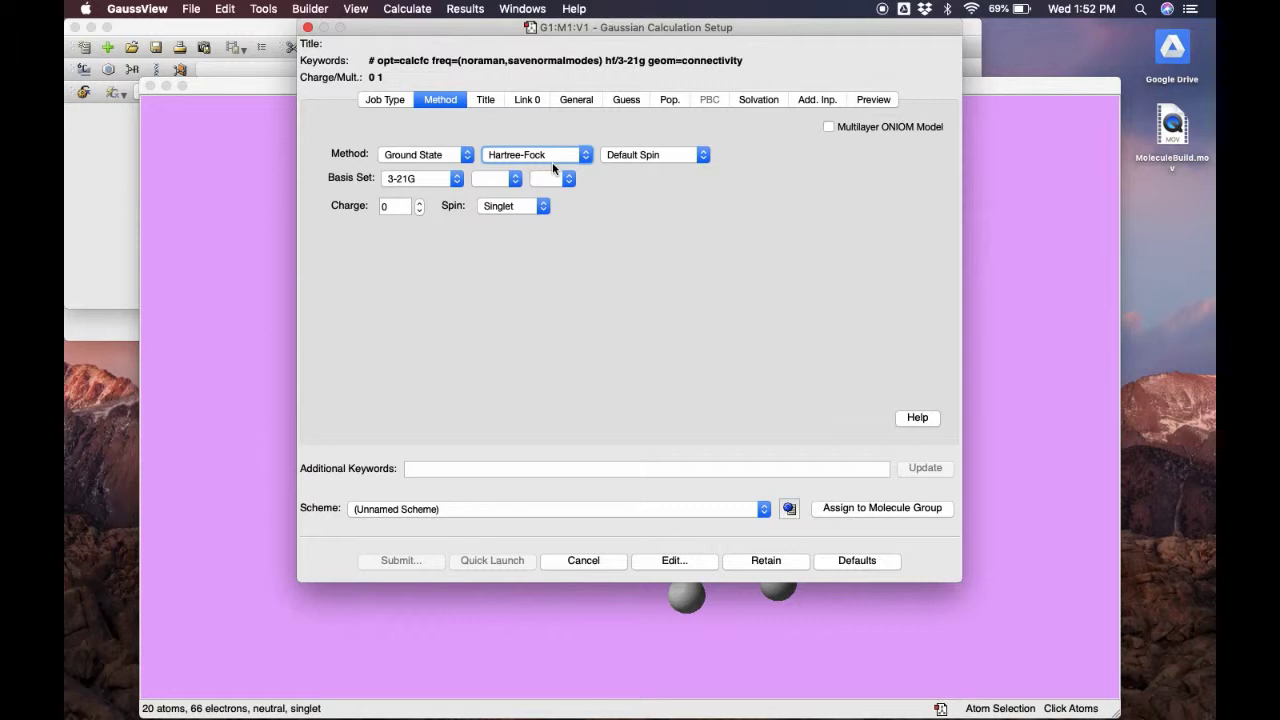
pyautogui.click(566, 166)
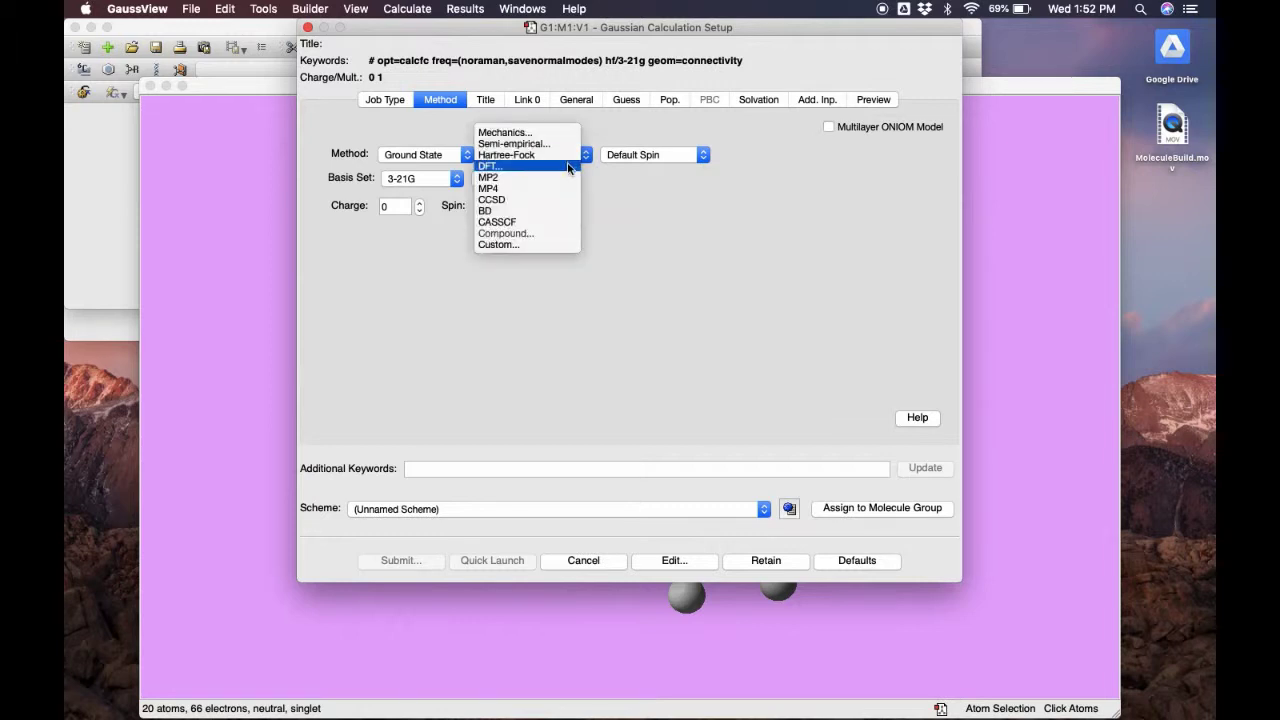
pyautogui.click(568, 166)
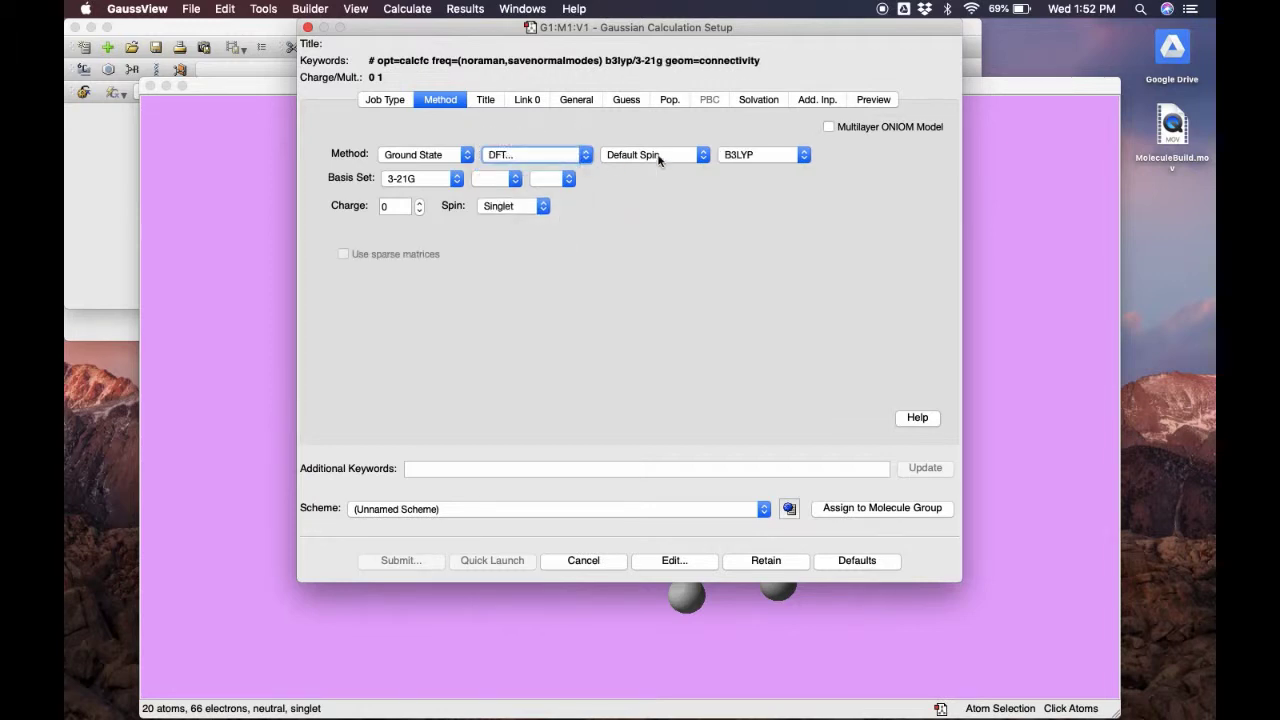
pyautogui.click(752, 155)
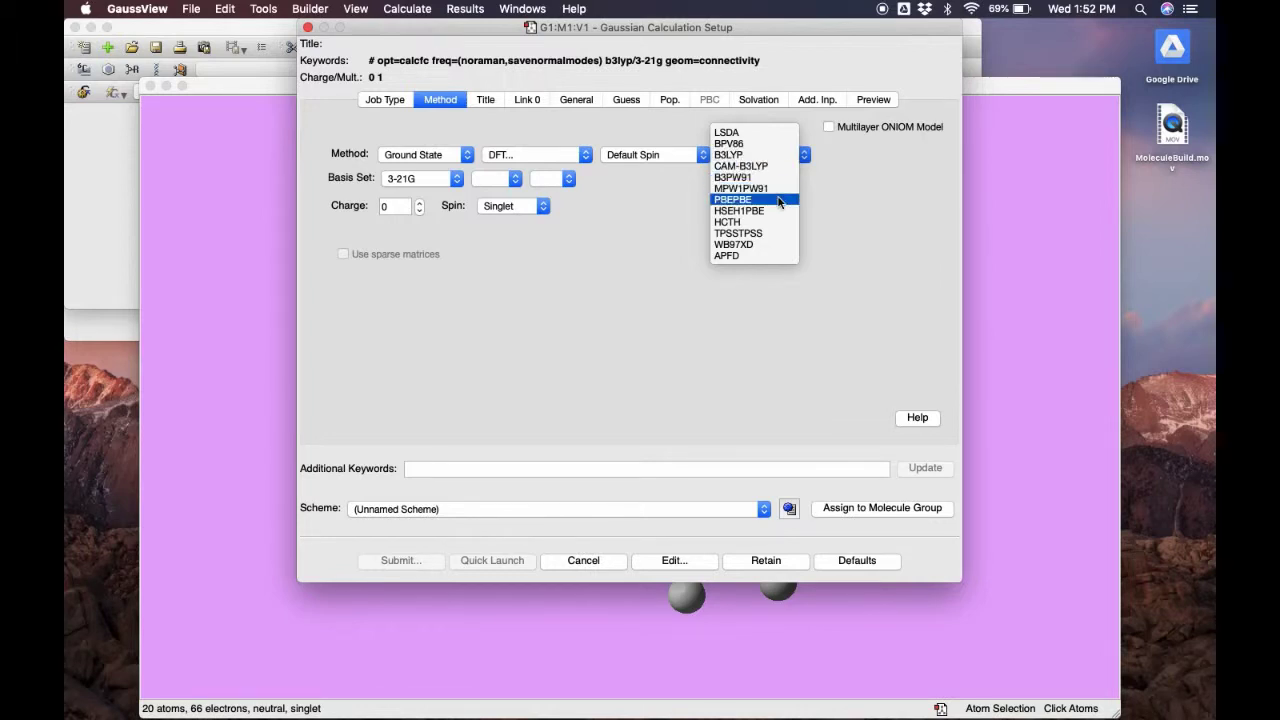
pyautogui.click(600, 177)
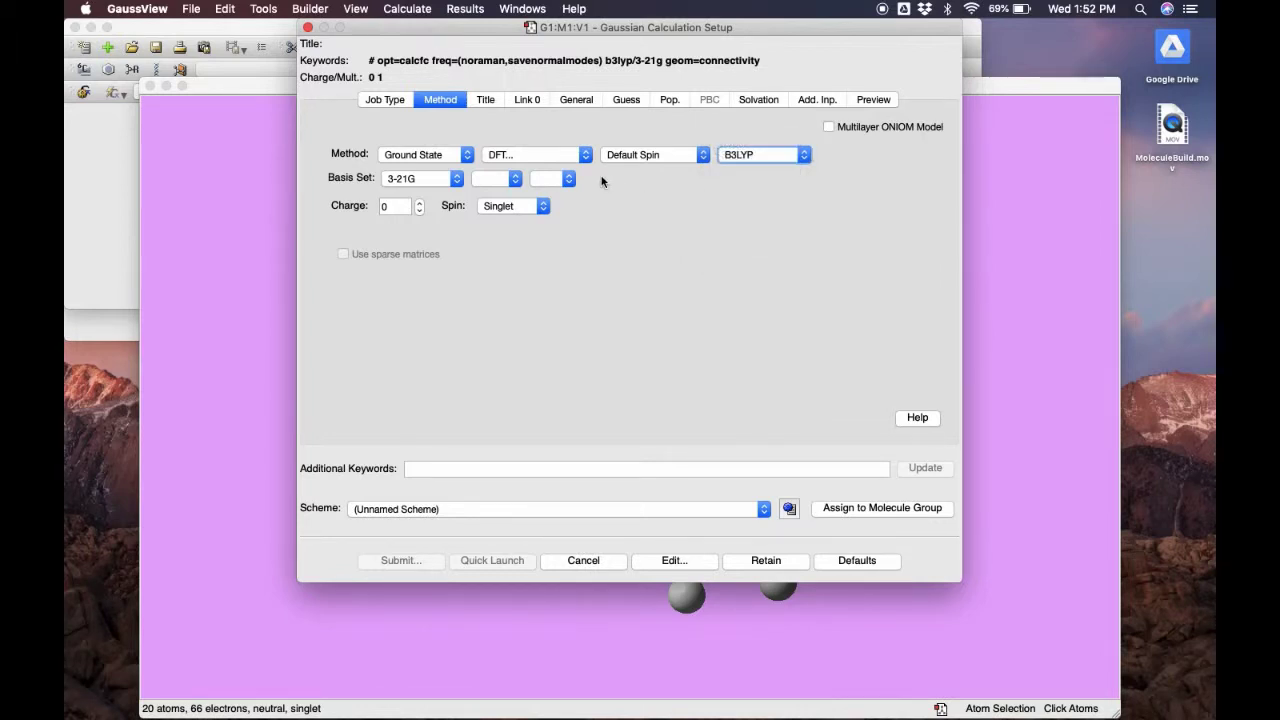
# Step: Try the MP2 method and replace it with CCSD, using the Exclude Triples option
pyautogui.click(568, 155)
pyautogui.click(559, 166)
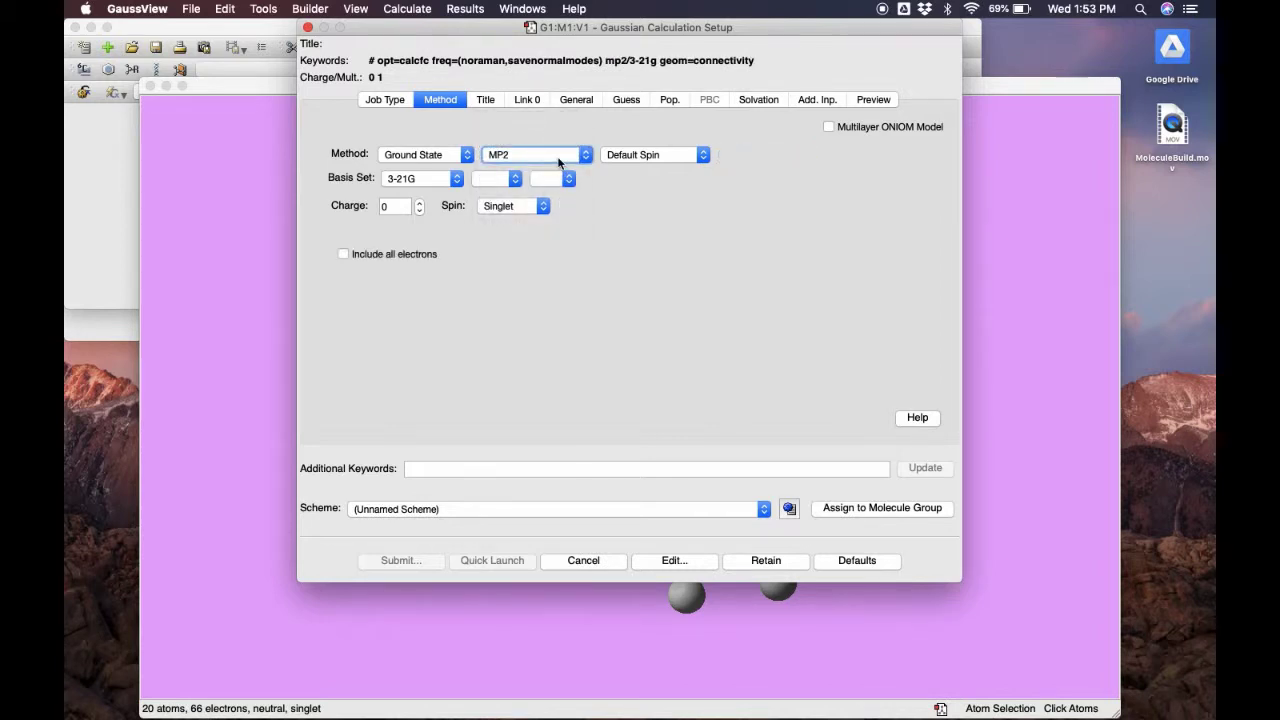
pyautogui.click(559, 158)
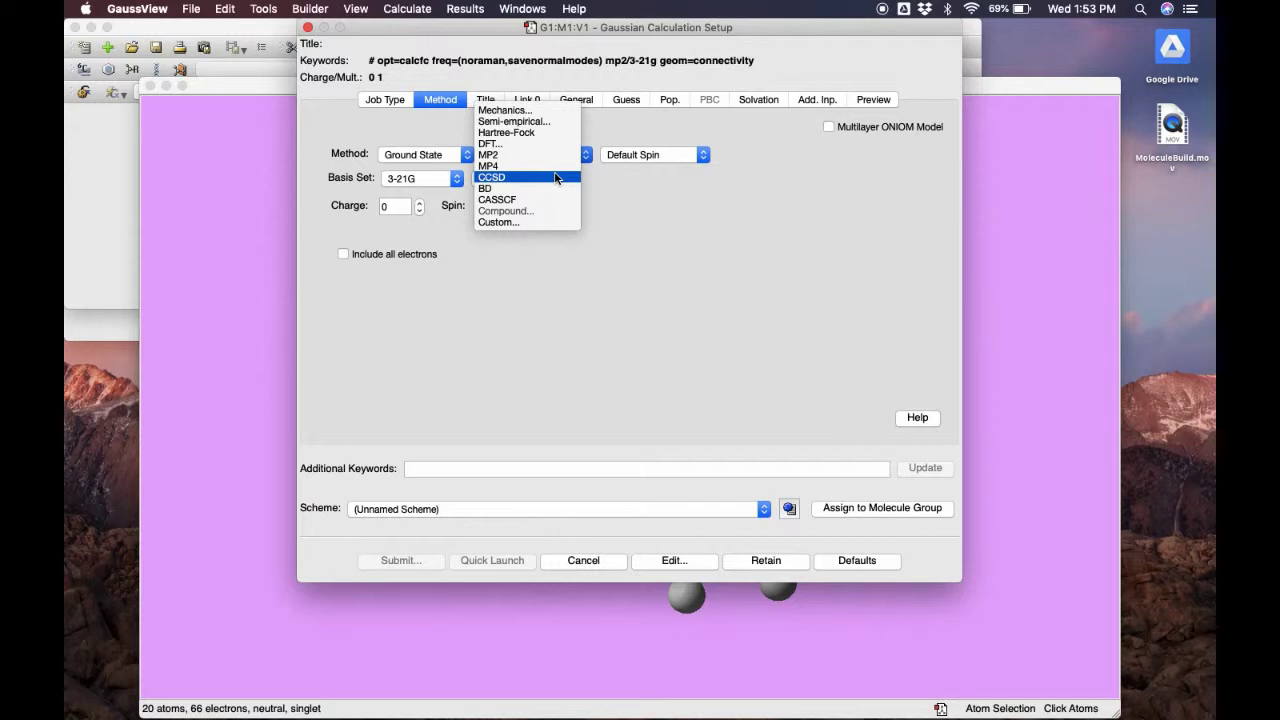
pyautogui.click(557, 178)
pyautogui.click(406, 235)
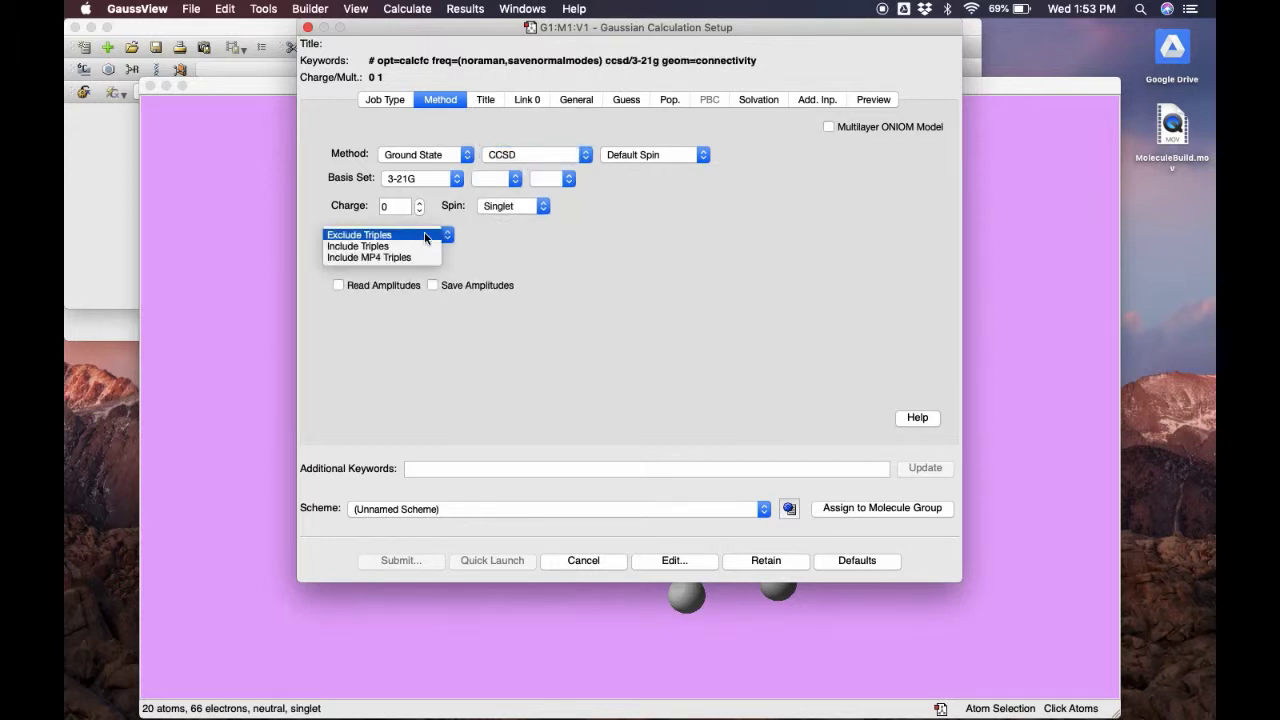
pyautogui.click(527, 228)
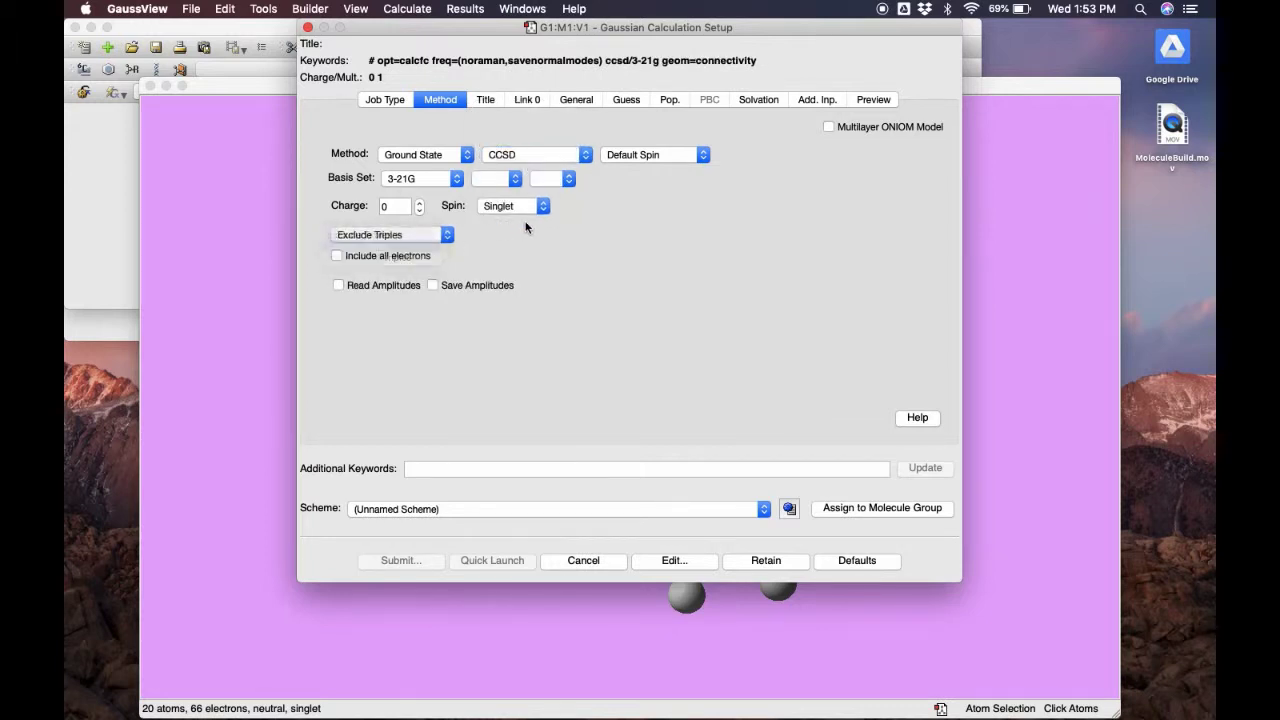
# Step: Try a Custom method with mn15 and m06 as additional keywords, and clear the keywords
pyautogui.click(531, 155)
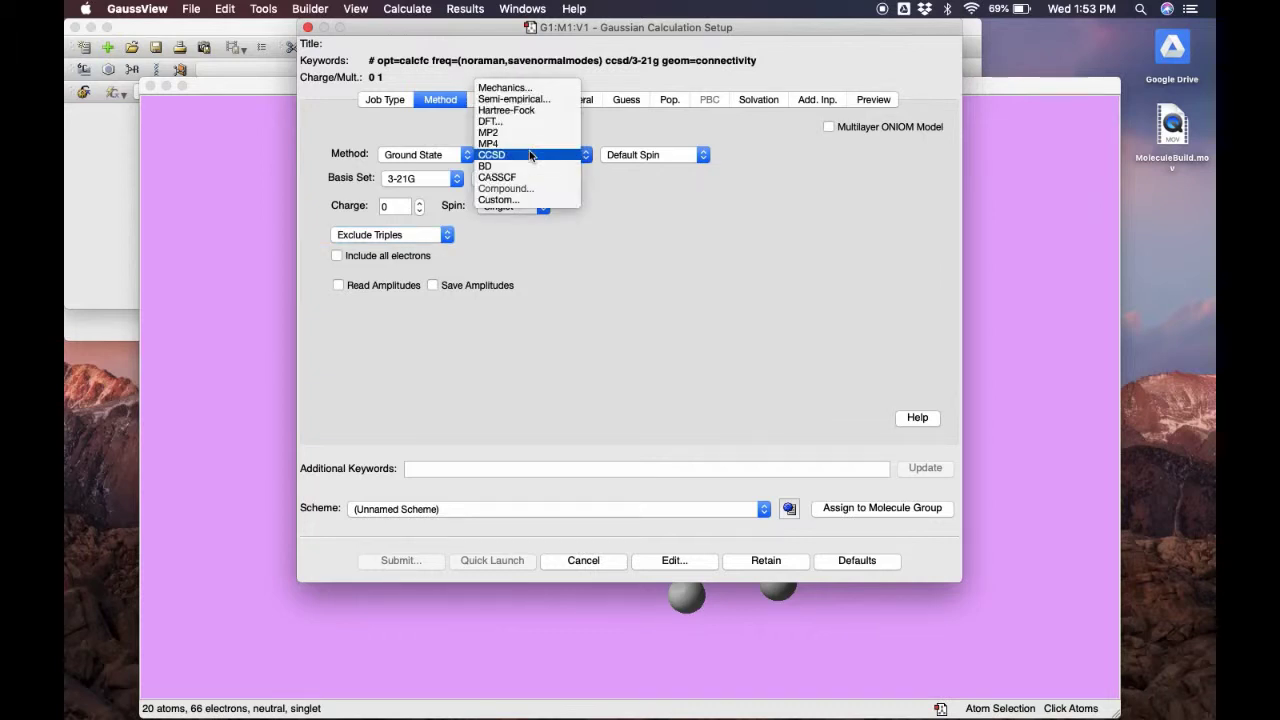
pyautogui.click(520, 199)
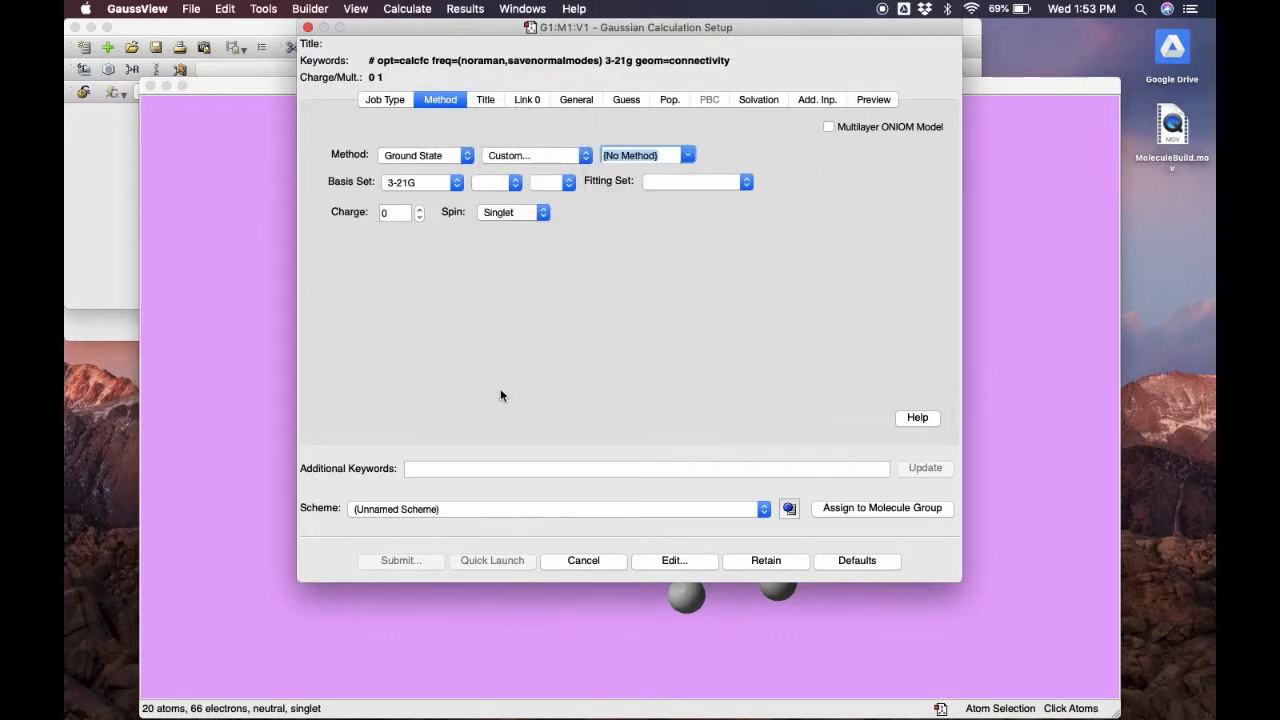
pyautogui.click(490, 469)
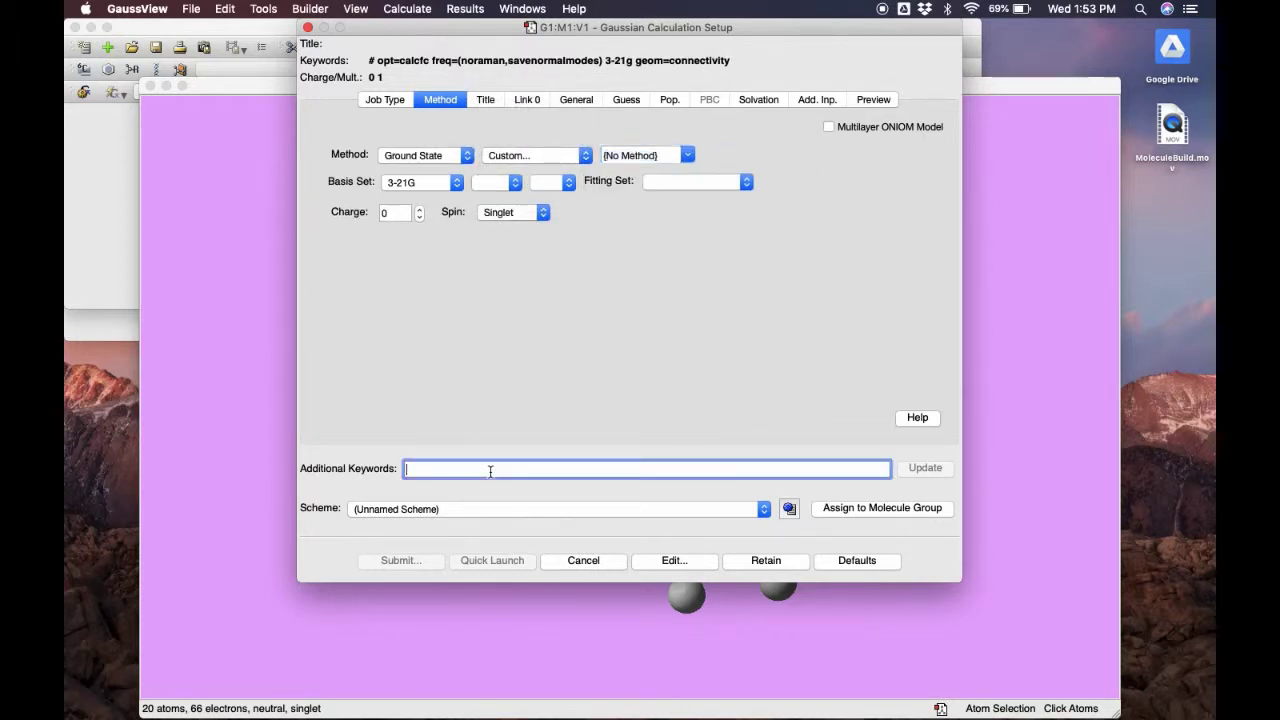
pyautogui.write('mn15')
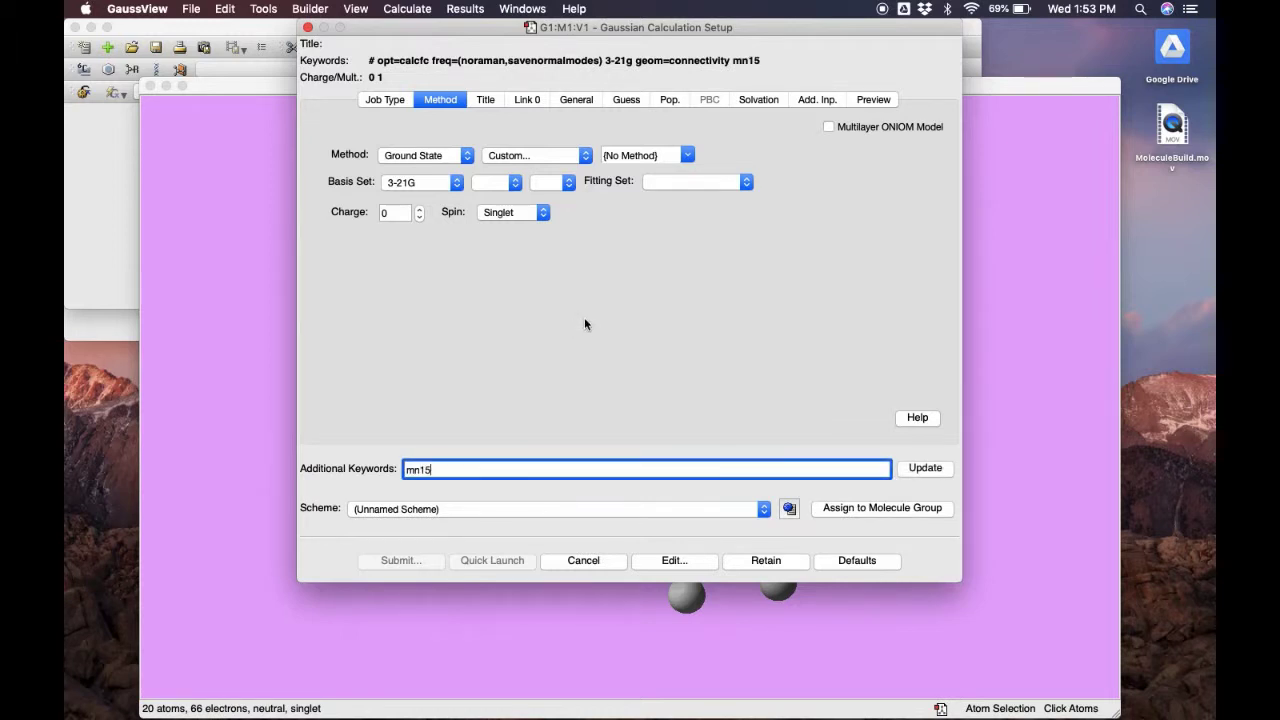
pyautogui.press('BackSpace')
pyautogui.press('BackSpace')
pyautogui.press('BackSpace')
pyautogui.write('06')
pyautogui.press('BackSpace')
pyautogui.press('BackSpace')
pyautogui.press('BackSpace')
# Step: Set the method to DFT with the PBEPBE functional
pyautogui.click(557, 155)
pyautogui.click(492, 77)
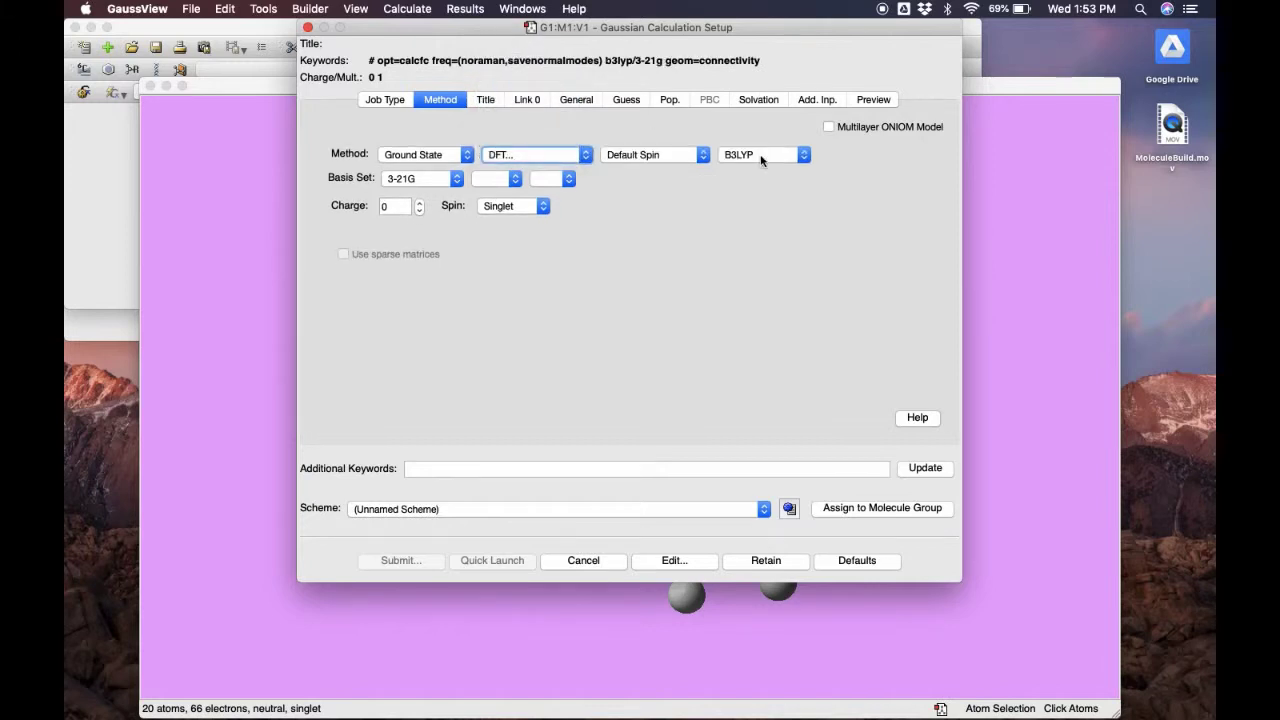
pyautogui.click(768, 158)
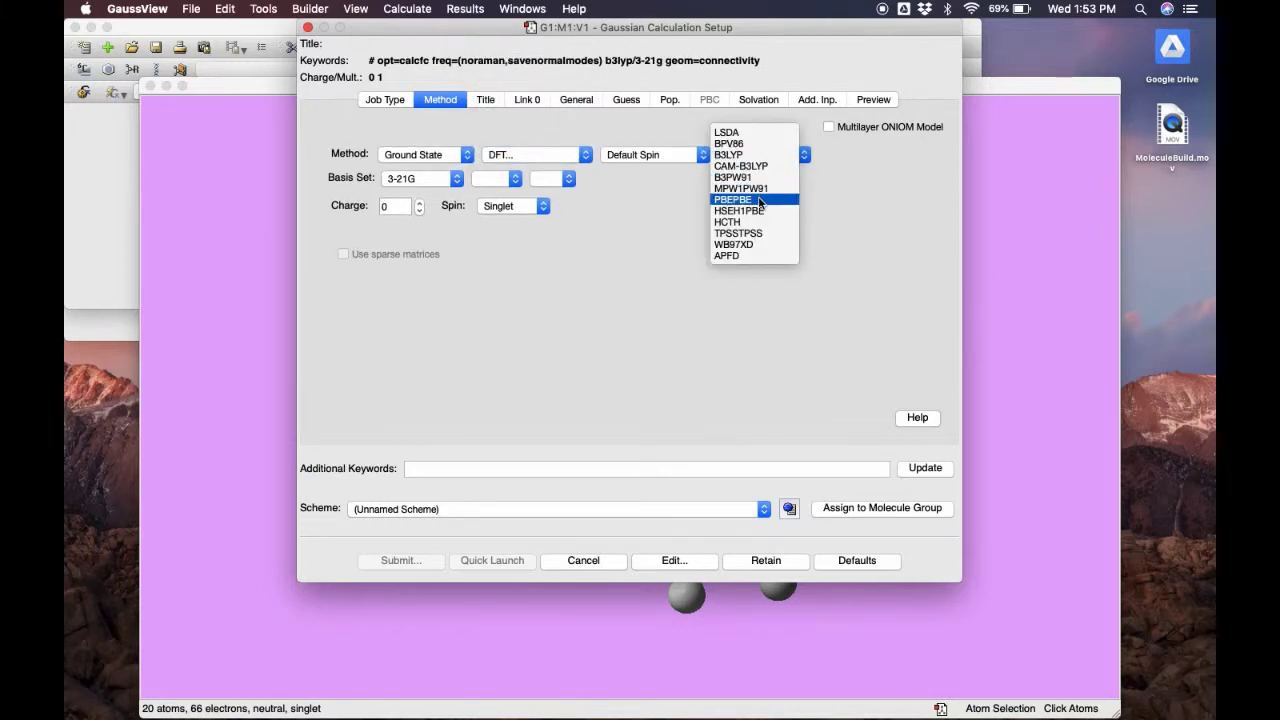
pyautogui.click(759, 200)
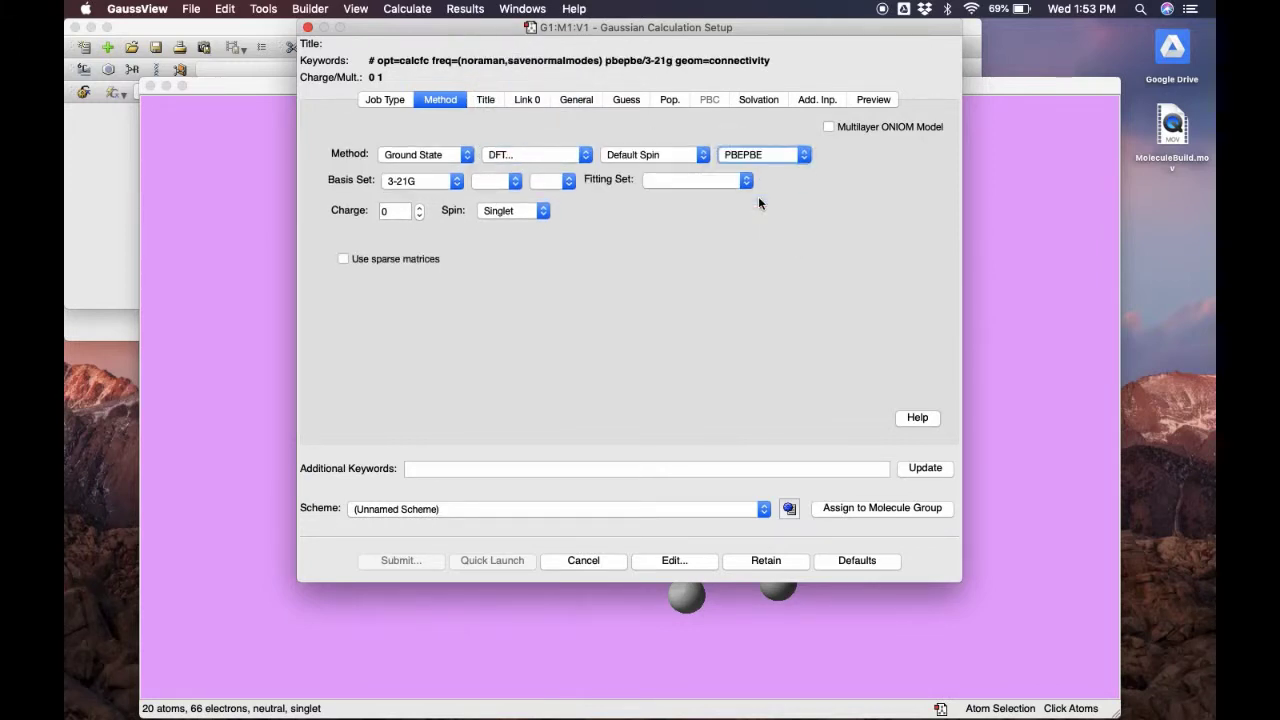
# Step: Set the basis set to 6-31G with + diffuse functions and (d,p) polarization functions
pyautogui.click(426, 182)
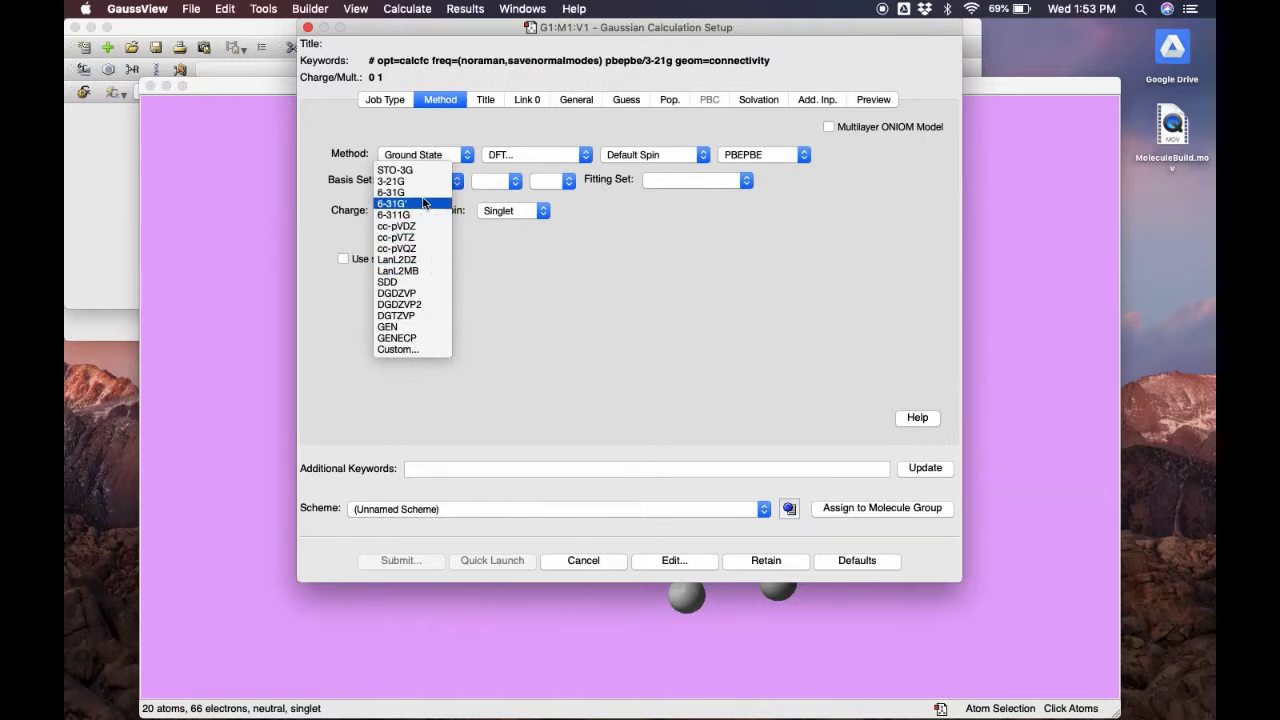
pyautogui.click(422, 200)
pyautogui.click(496, 183)
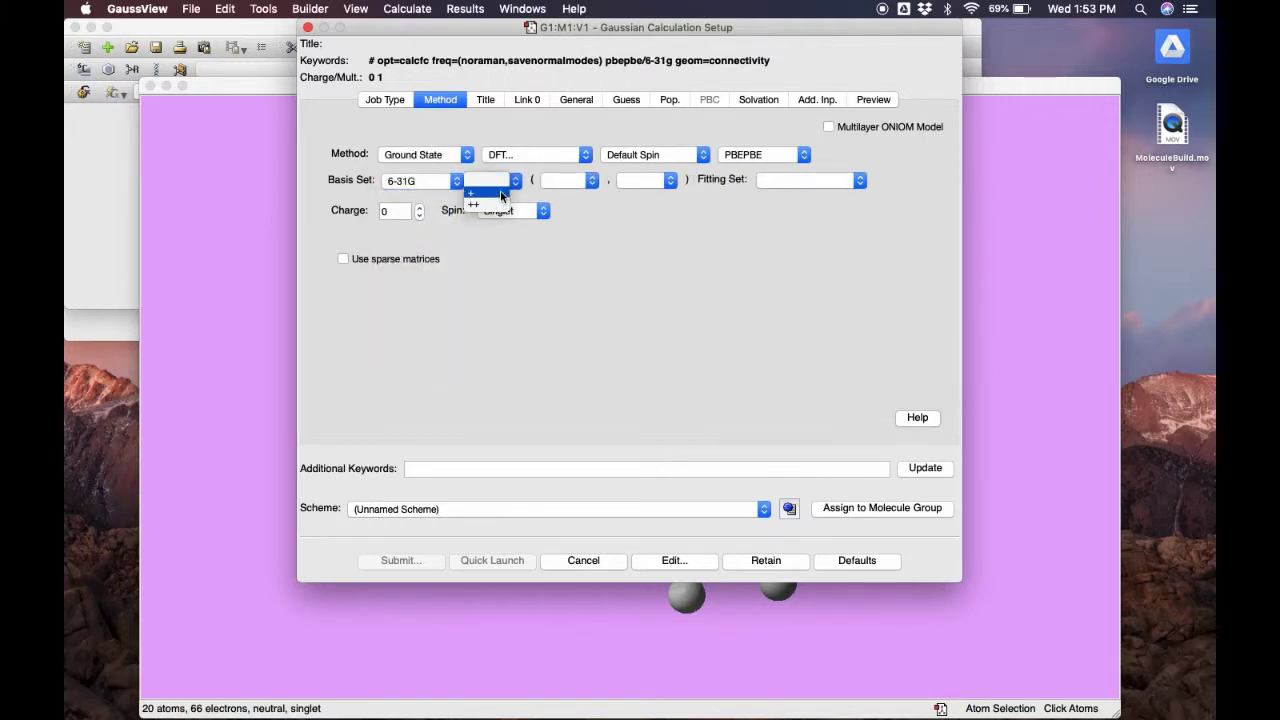
pyautogui.click(502, 195)
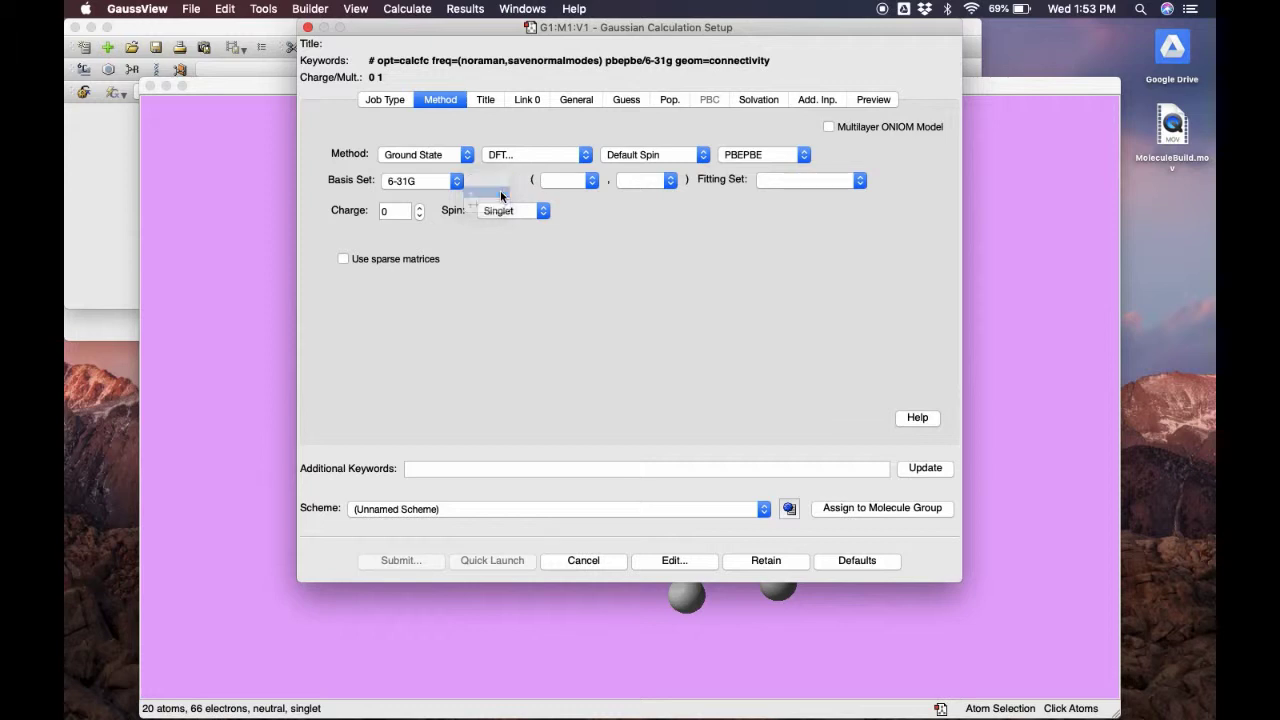
pyautogui.click(585, 180)
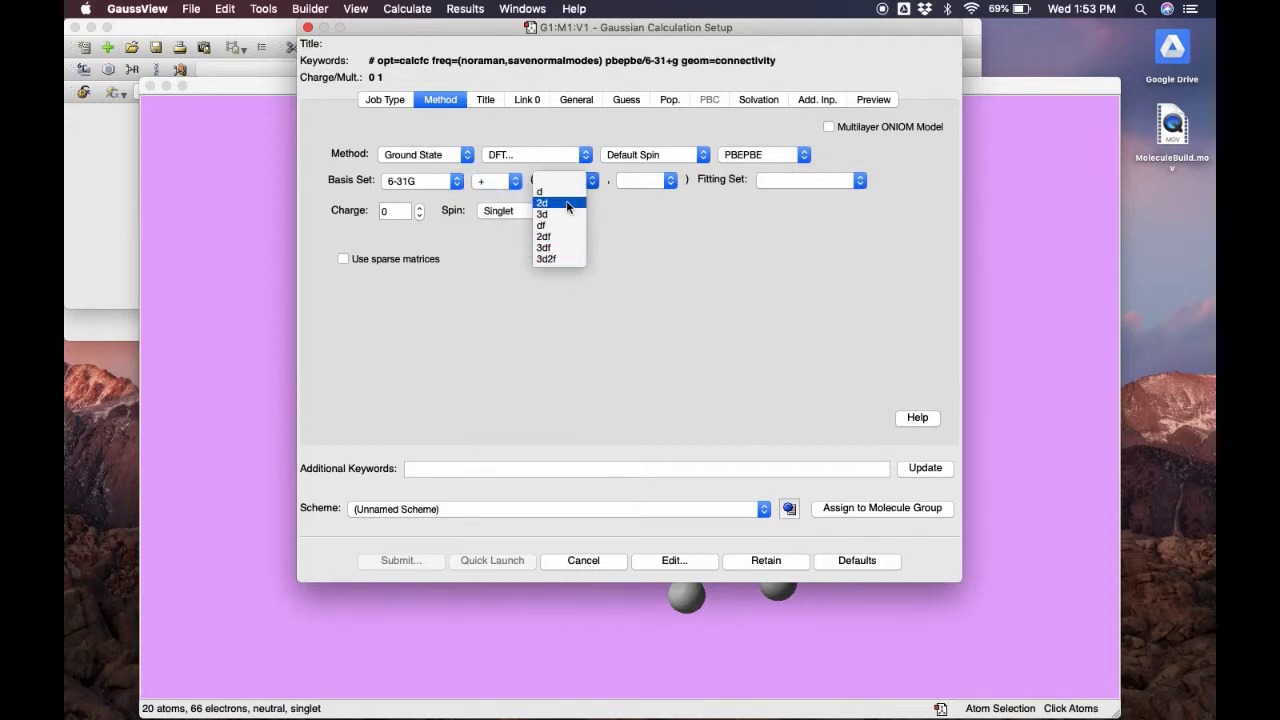
pyautogui.click(566, 193)
pyautogui.click(640, 190)
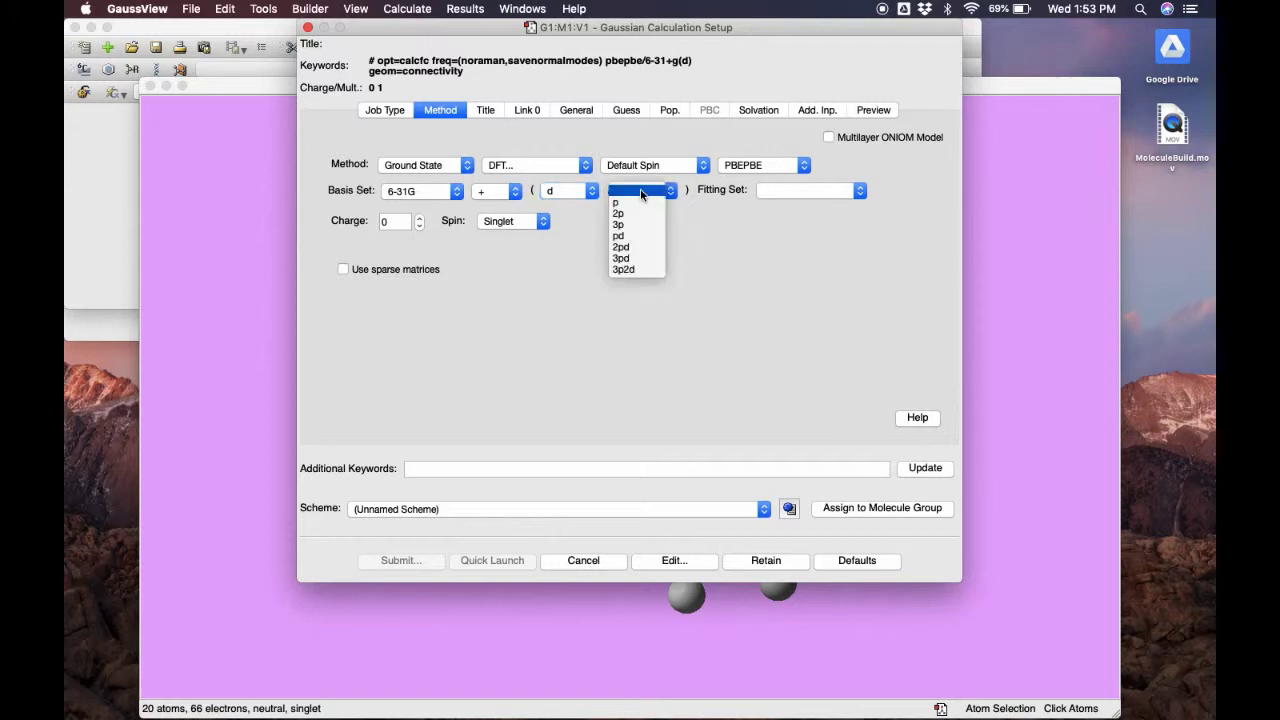
pyautogui.click(641, 204)
# Step: Review the available fitting sets, spin multiplicities and restricted or unrestricted spin options for the DFT method
pyautogui.click(836, 190)
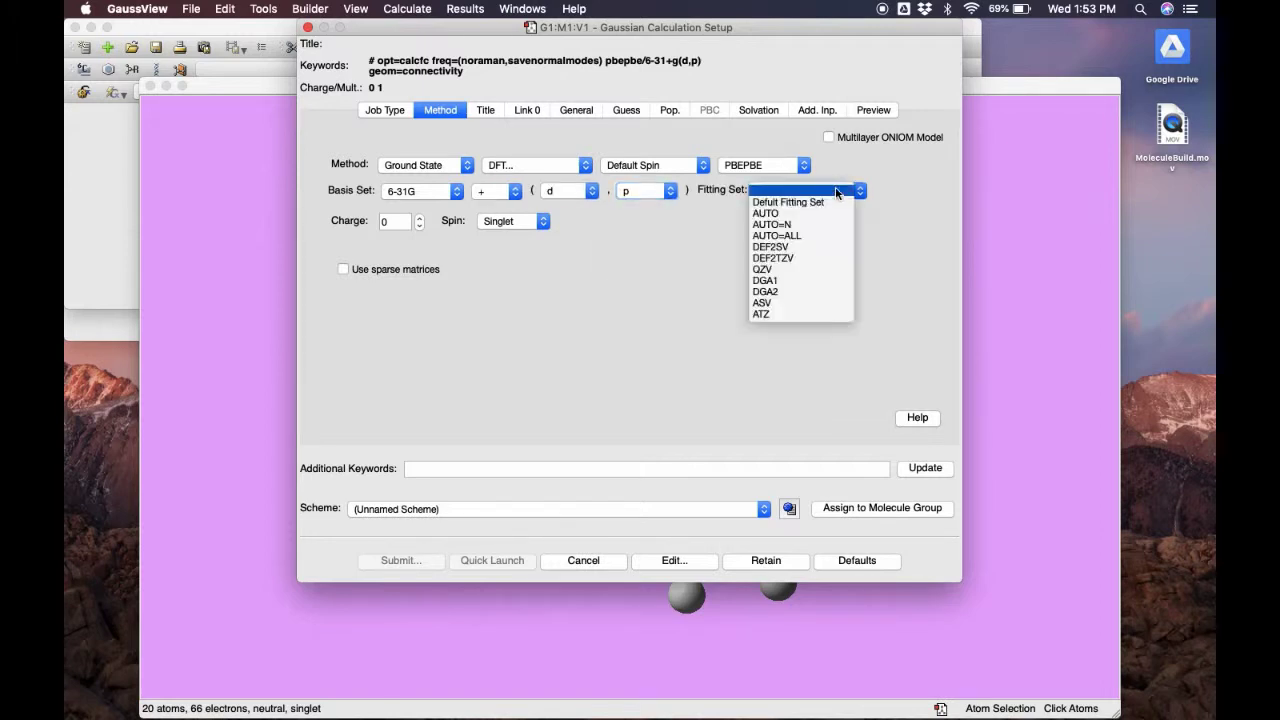
pyautogui.click(836, 192)
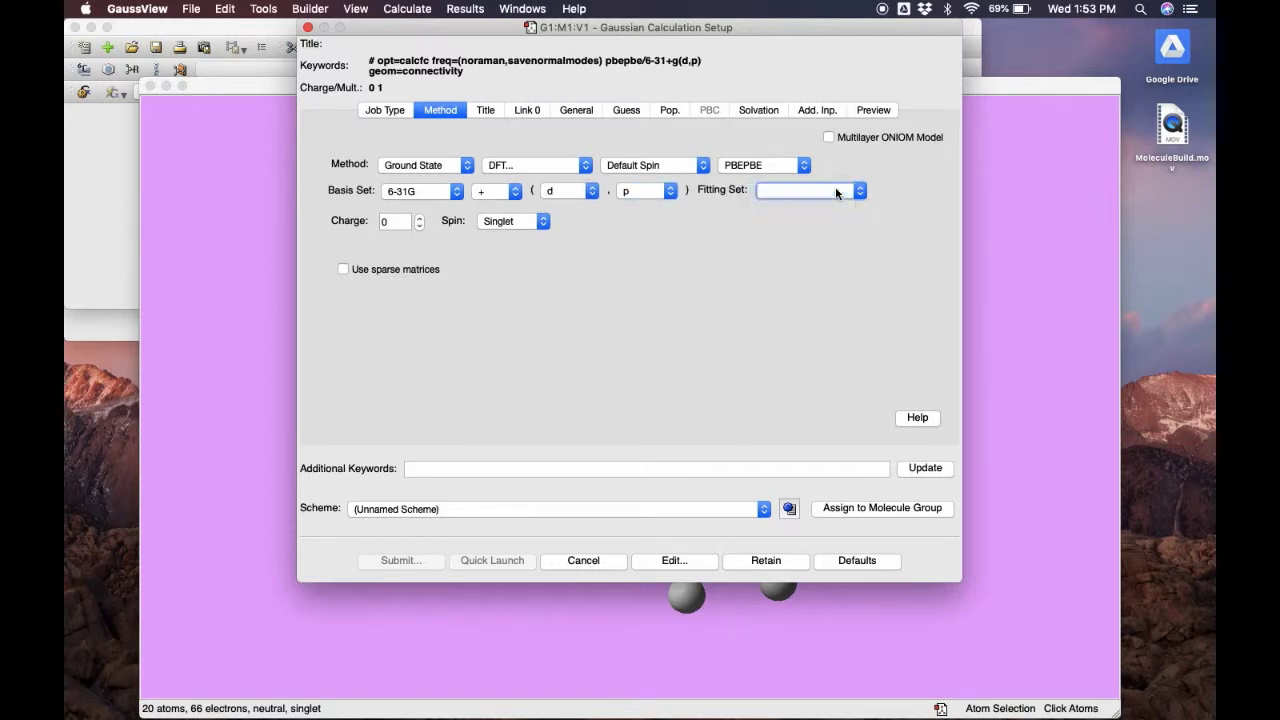
pyautogui.click(543, 222)
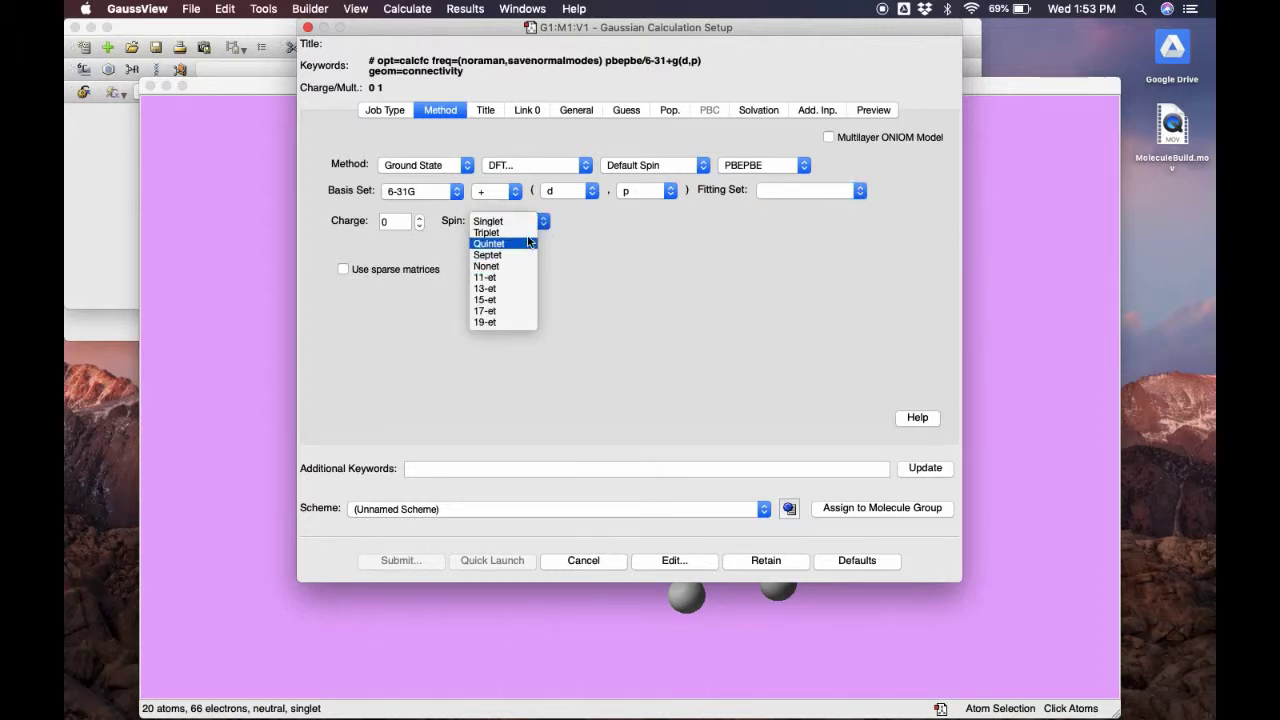
pyautogui.click(645, 258)
pyautogui.click(669, 166)
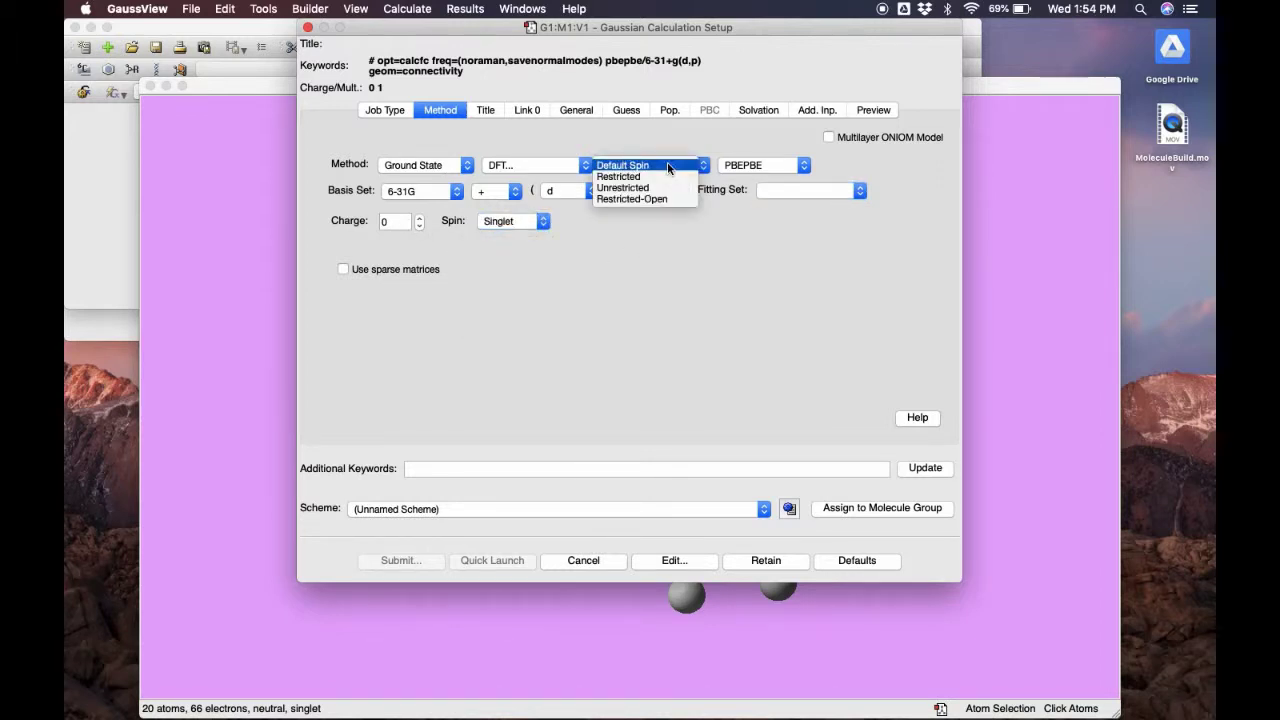
pyautogui.click(669, 166)
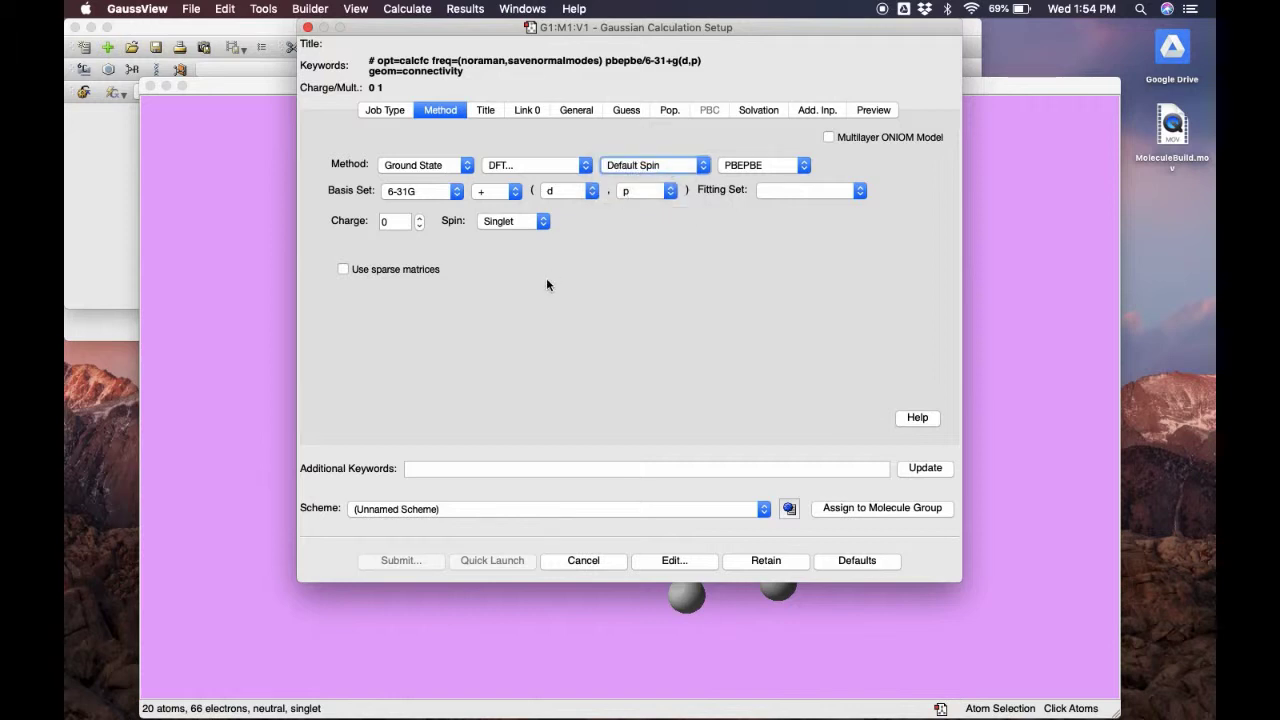
# Step: Title the job DMA_GeoOpt and set its memory limit to 3 GB
pyautogui.click(486, 111)
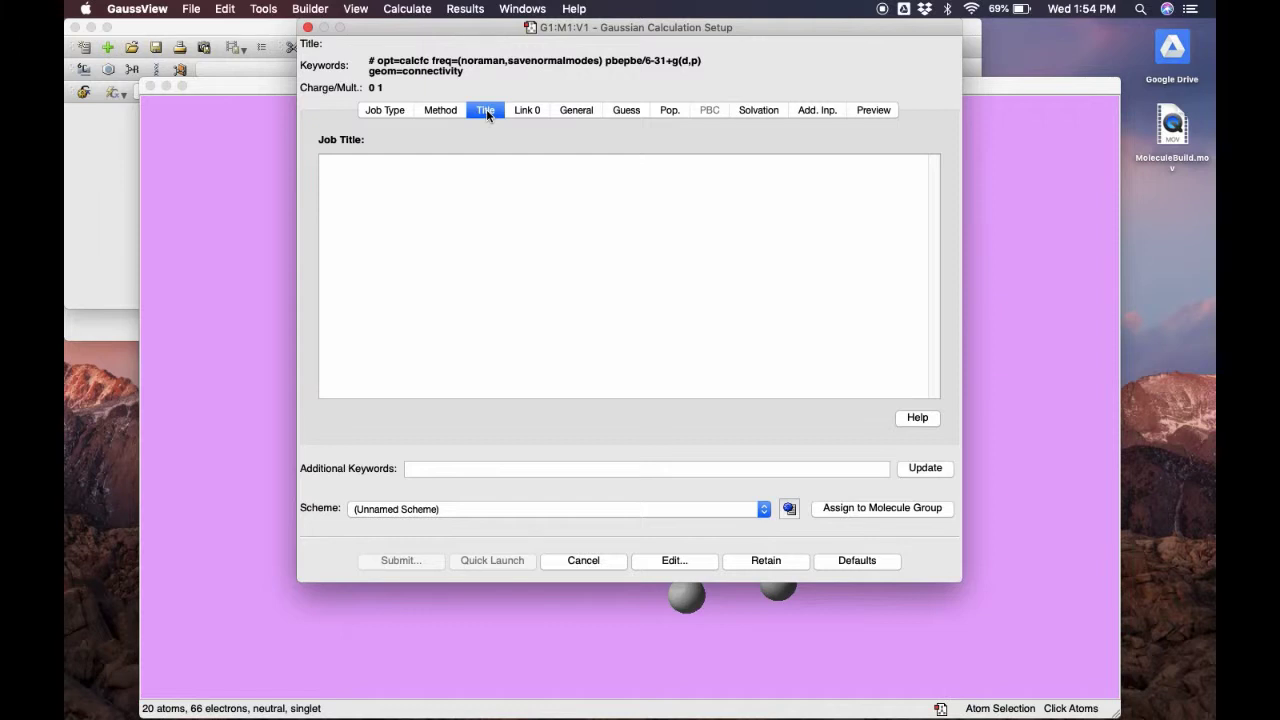
pyautogui.write('DMA_GeoOpt')
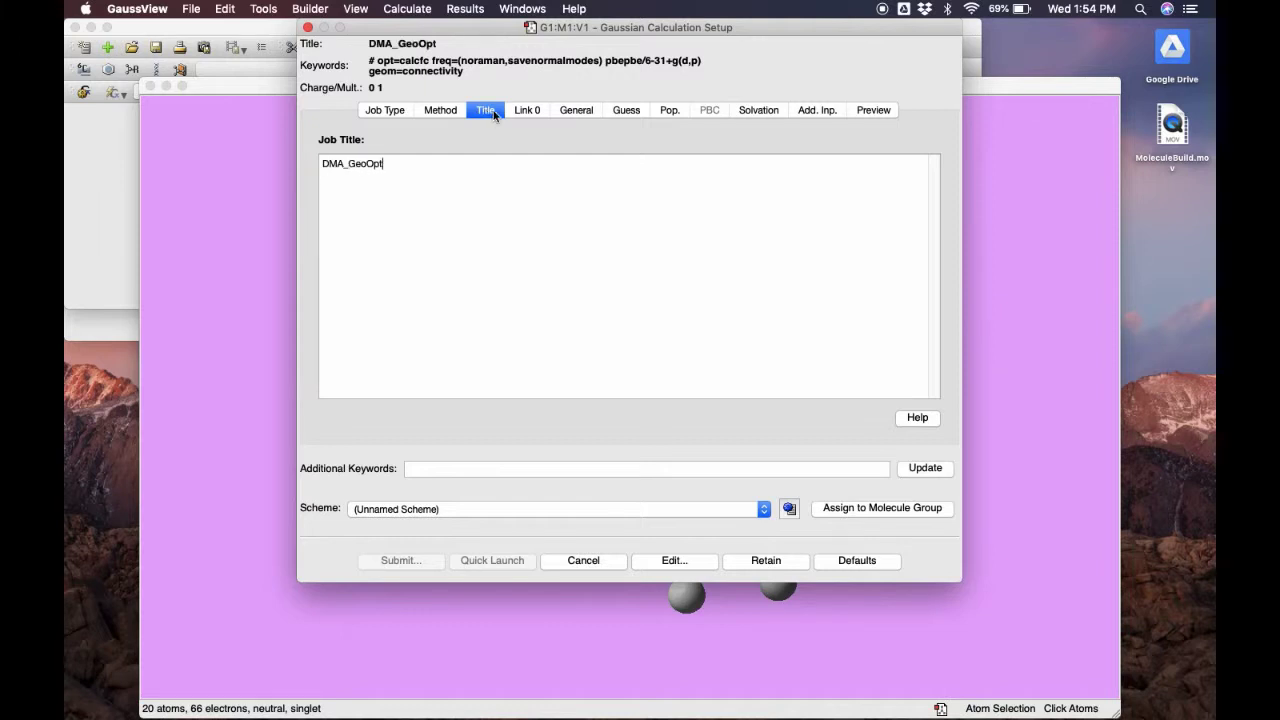
pyautogui.click(528, 113)
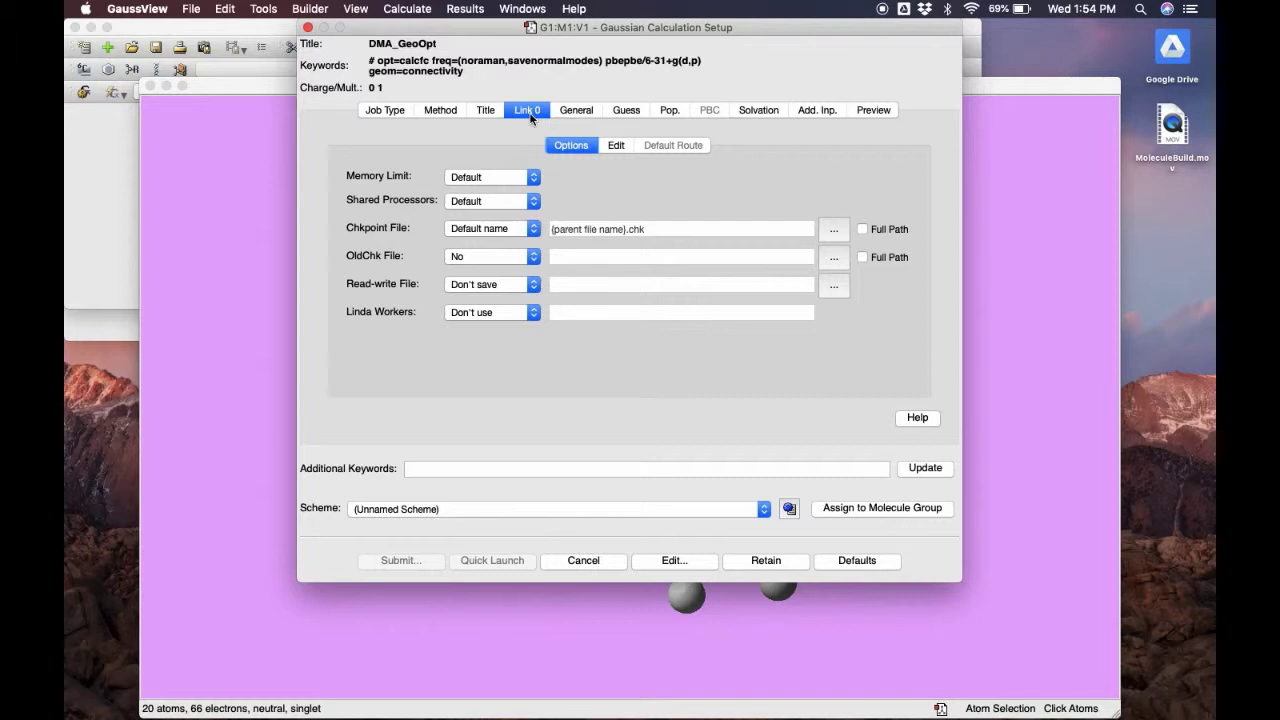
pyautogui.click(501, 176)
pyautogui.click(490, 233)
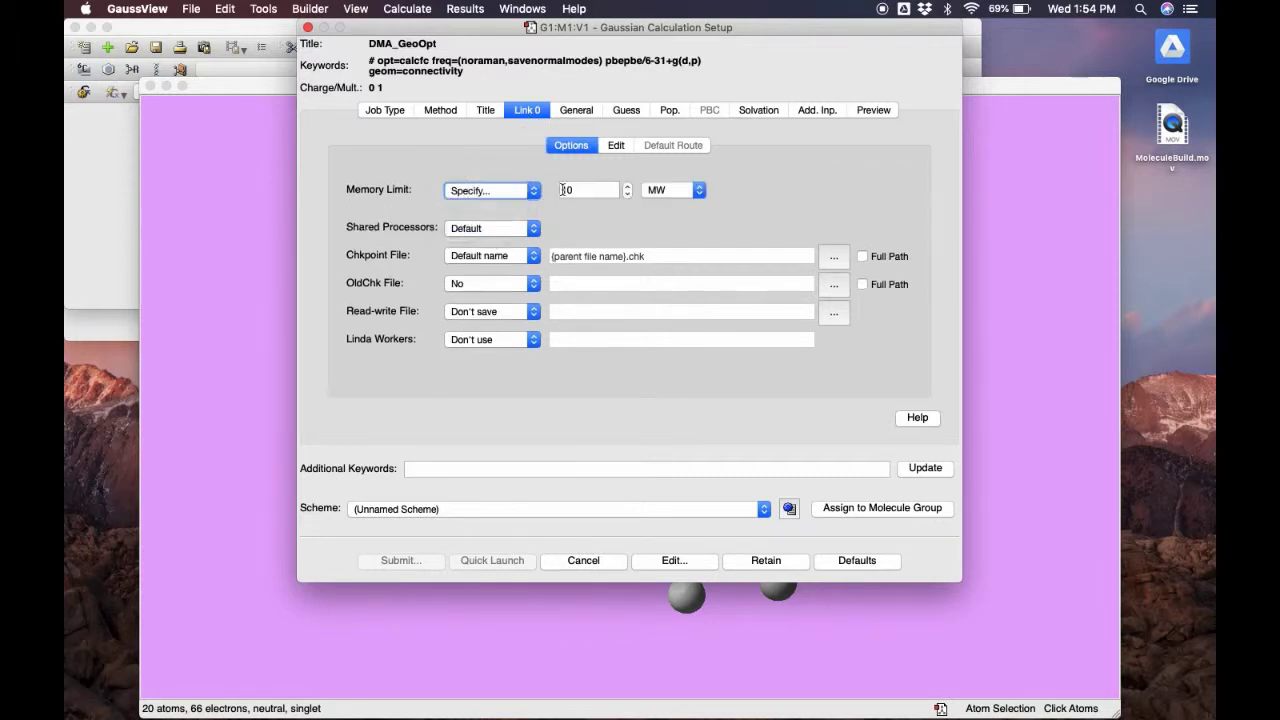
pyautogui.doubleClick(605, 189)
pyautogui.write('3')
pyautogui.click(672, 190)
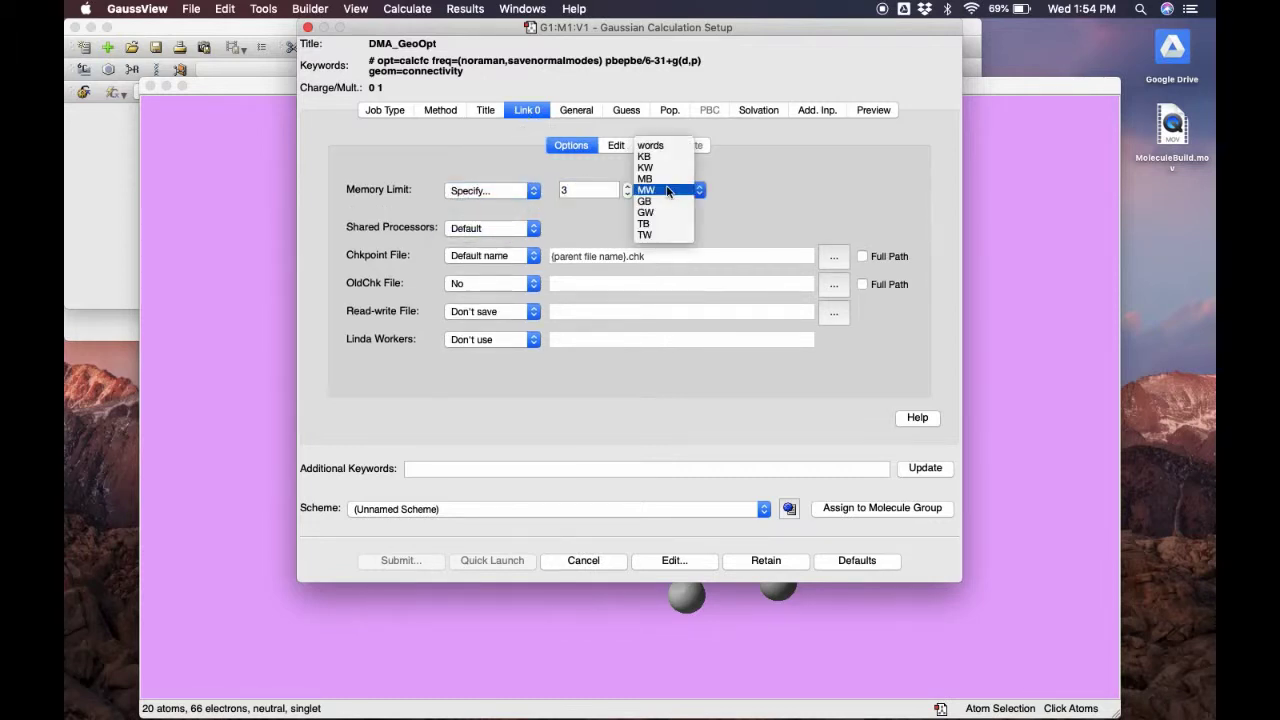
pyautogui.click(665, 204)
# Step: Specify 12 shared processors and set the checkpoint file to Don't save
pyautogui.click(519, 232)
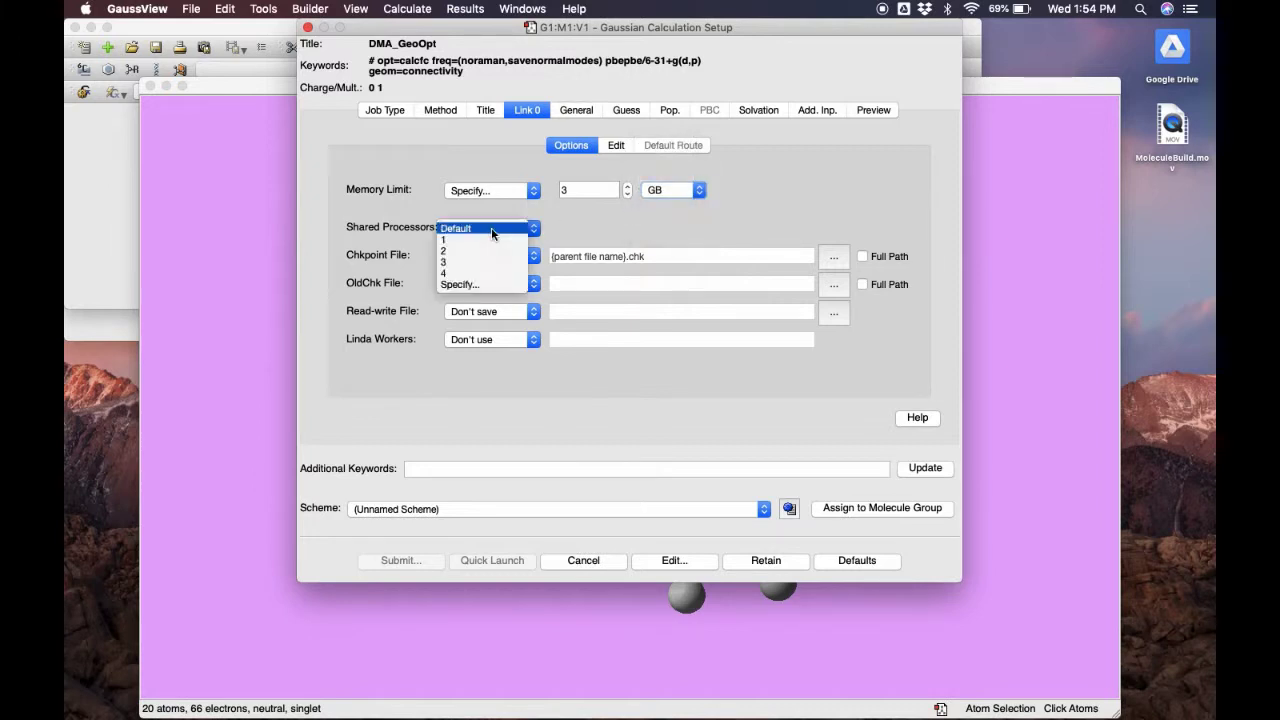
pyautogui.click(478, 283)
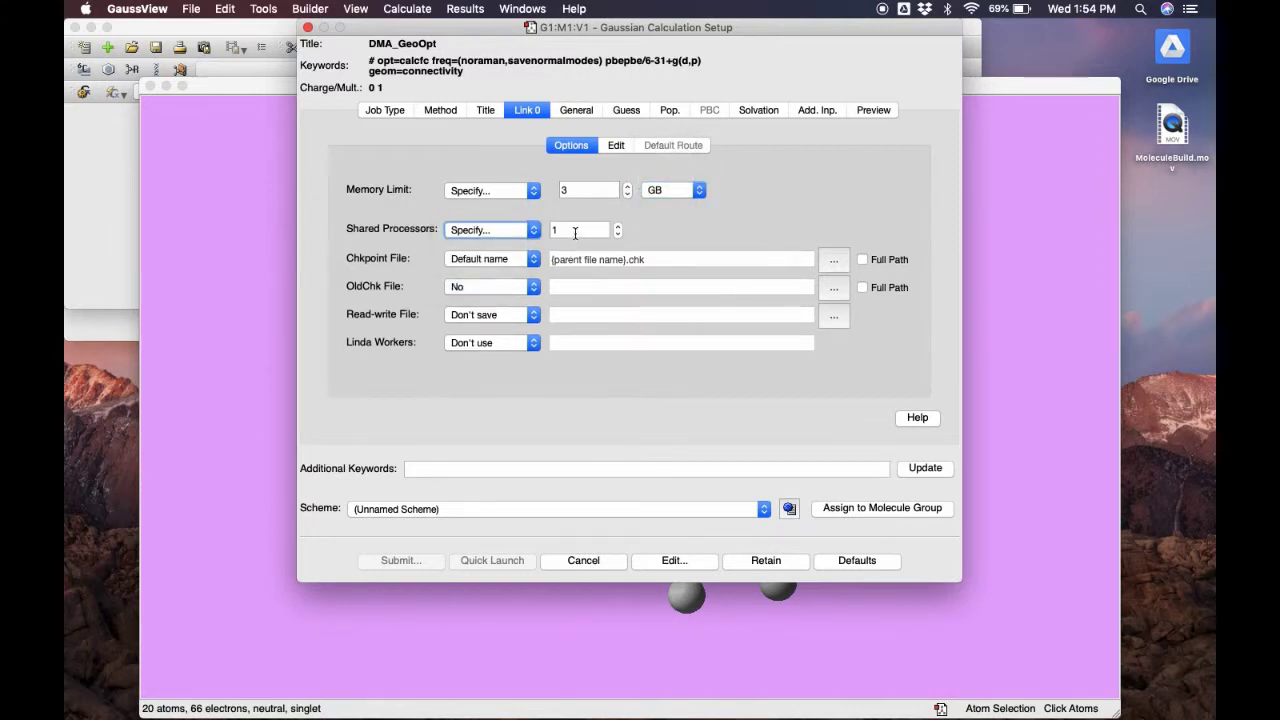
pyautogui.click(572, 231)
pyautogui.write('2')
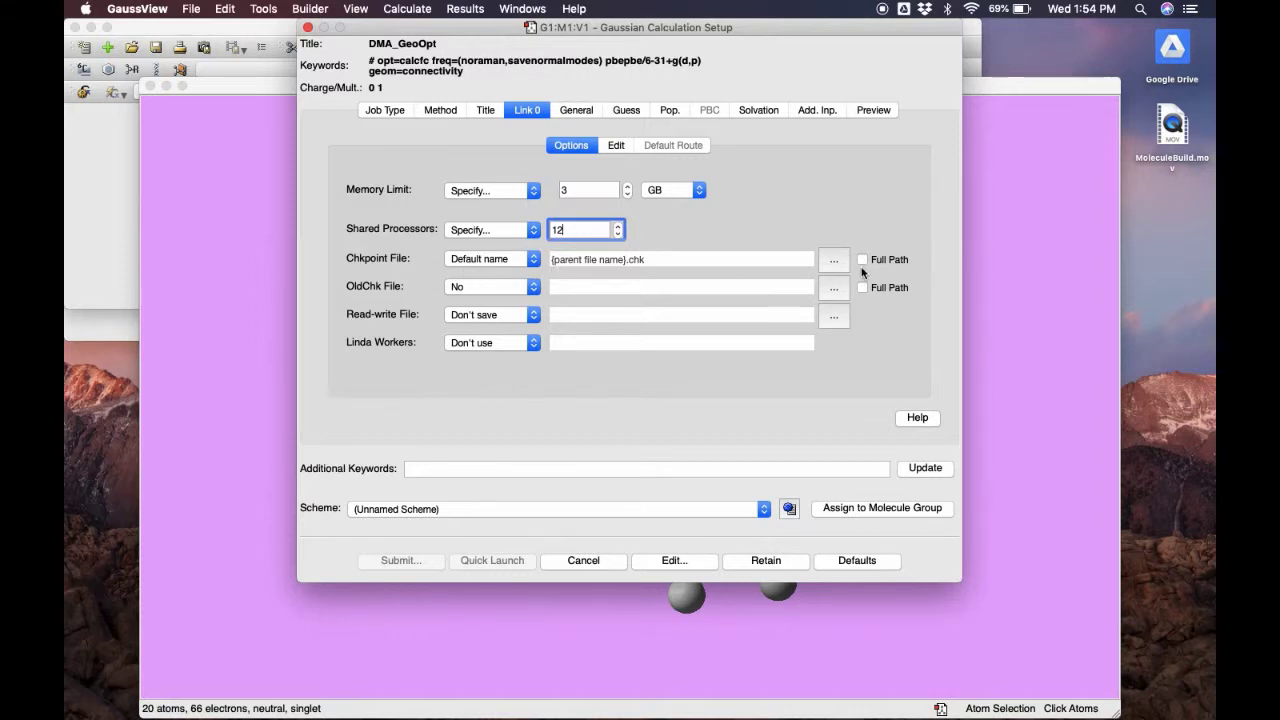
pyautogui.click(503, 259)
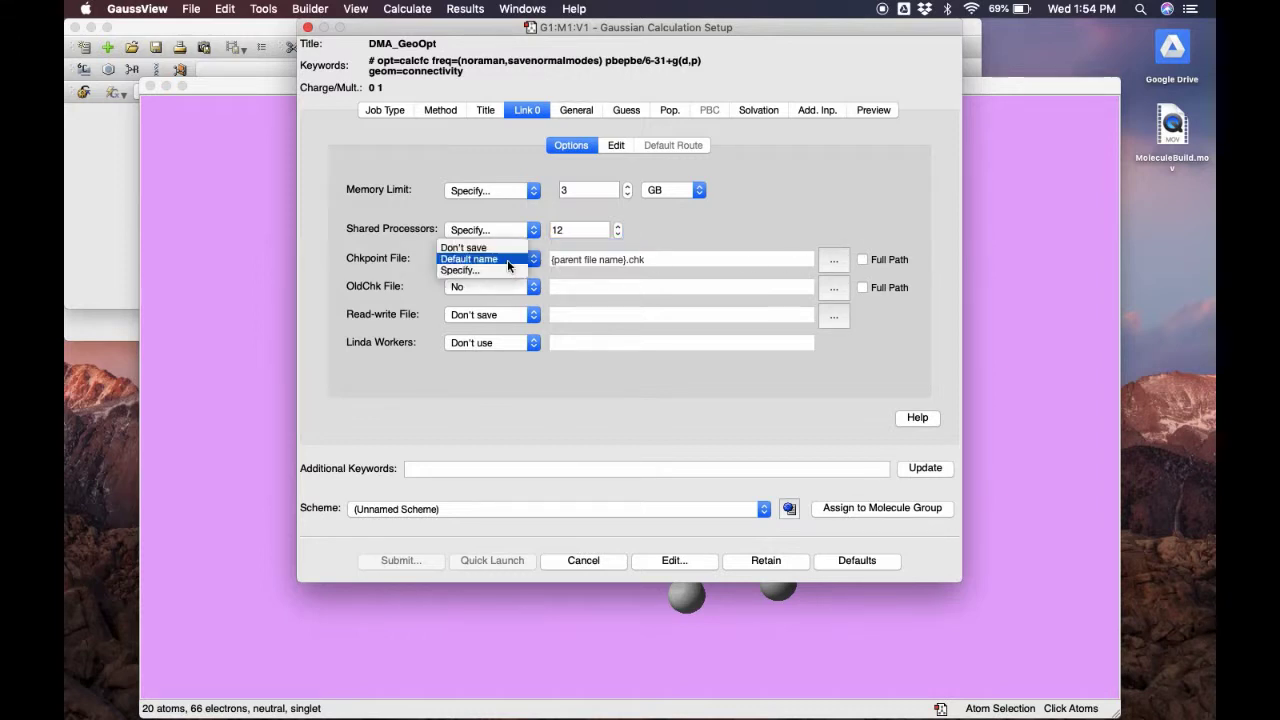
pyautogui.click(499, 247)
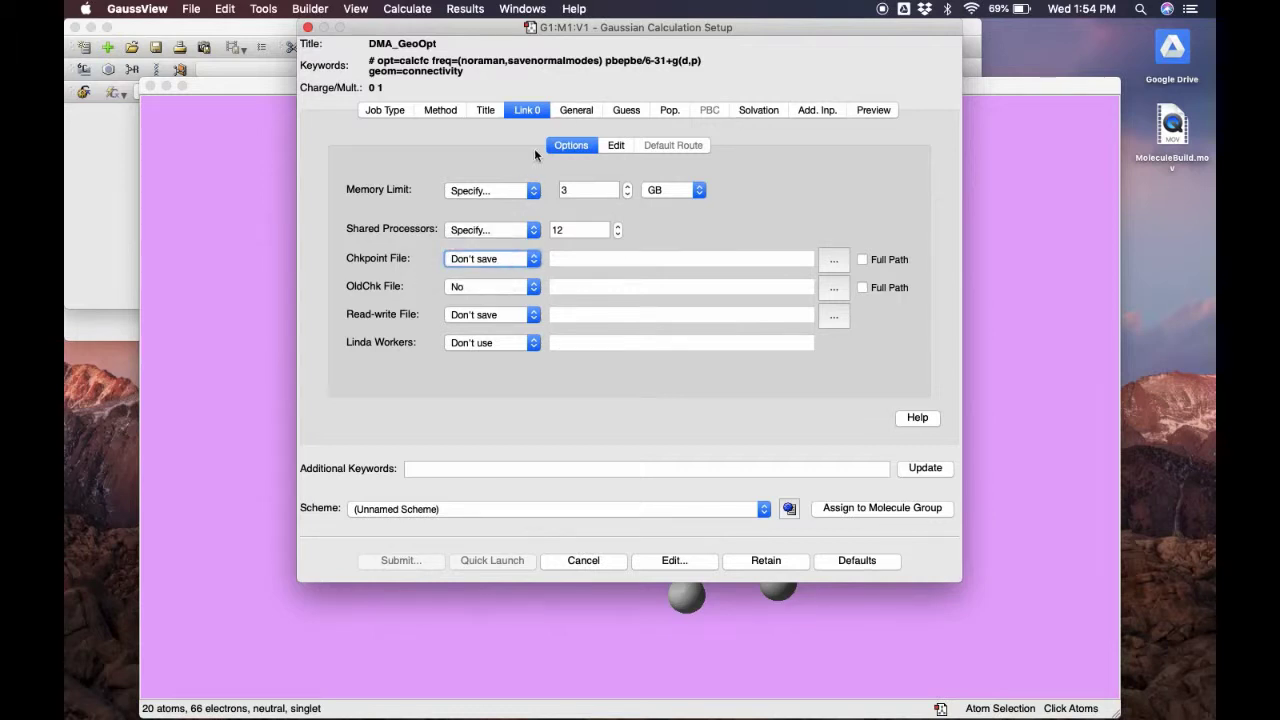
# Step: Set the calculation to ignore symmetry and look at the initial guess options
pyautogui.click(578, 113)
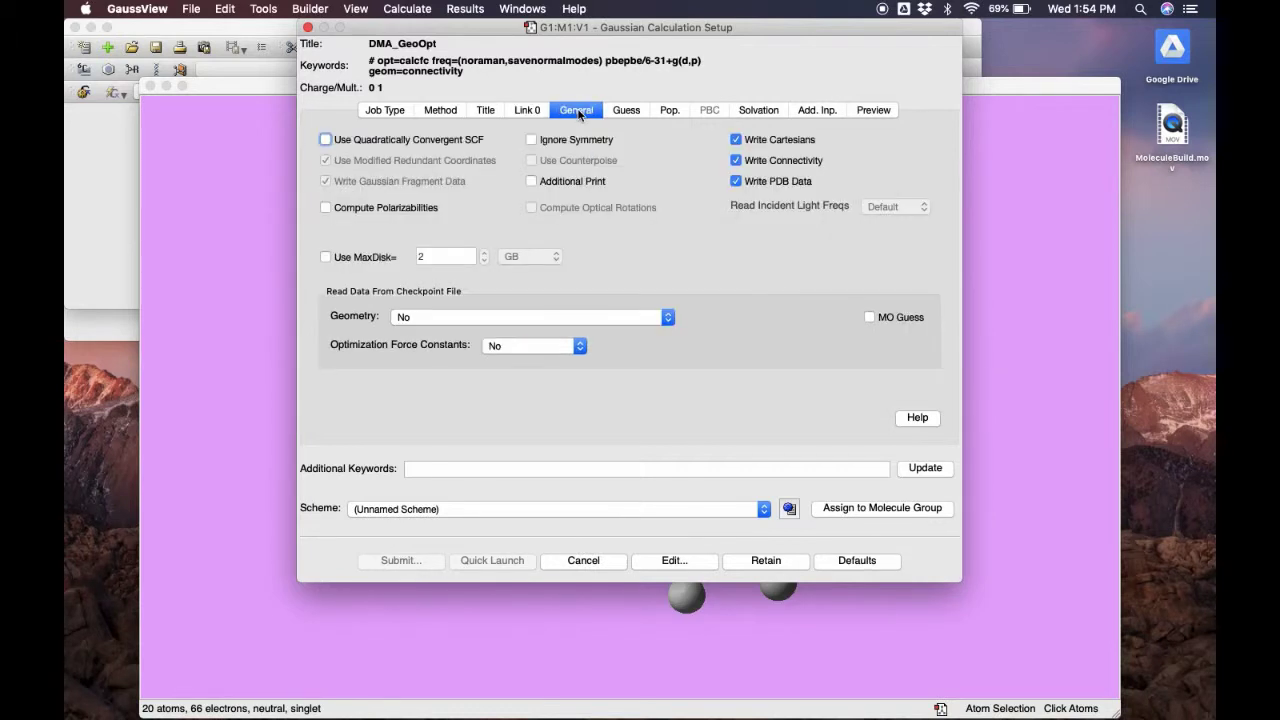
pyautogui.click(532, 141)
pyautogui.click(628, 112)
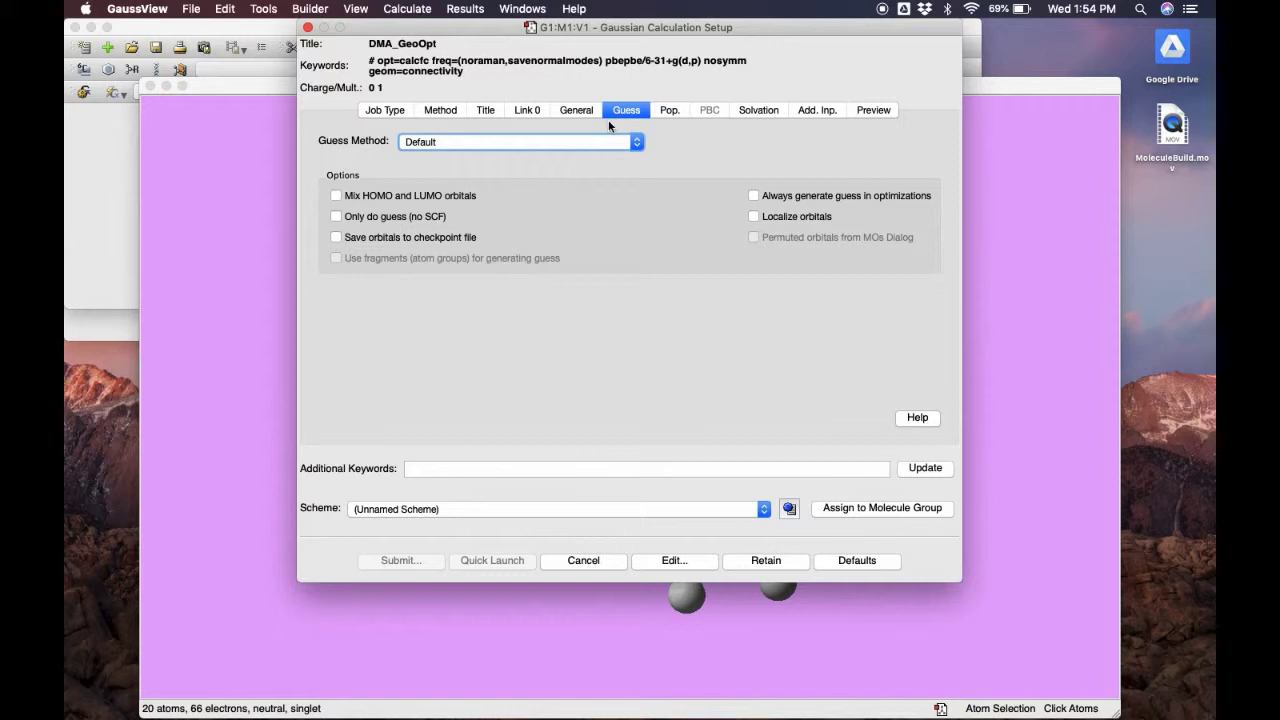
# Step: Try Full population output with a Full NBO calculation and NBOs saved to the checkpoint file
pyautogui.click(669, 110)
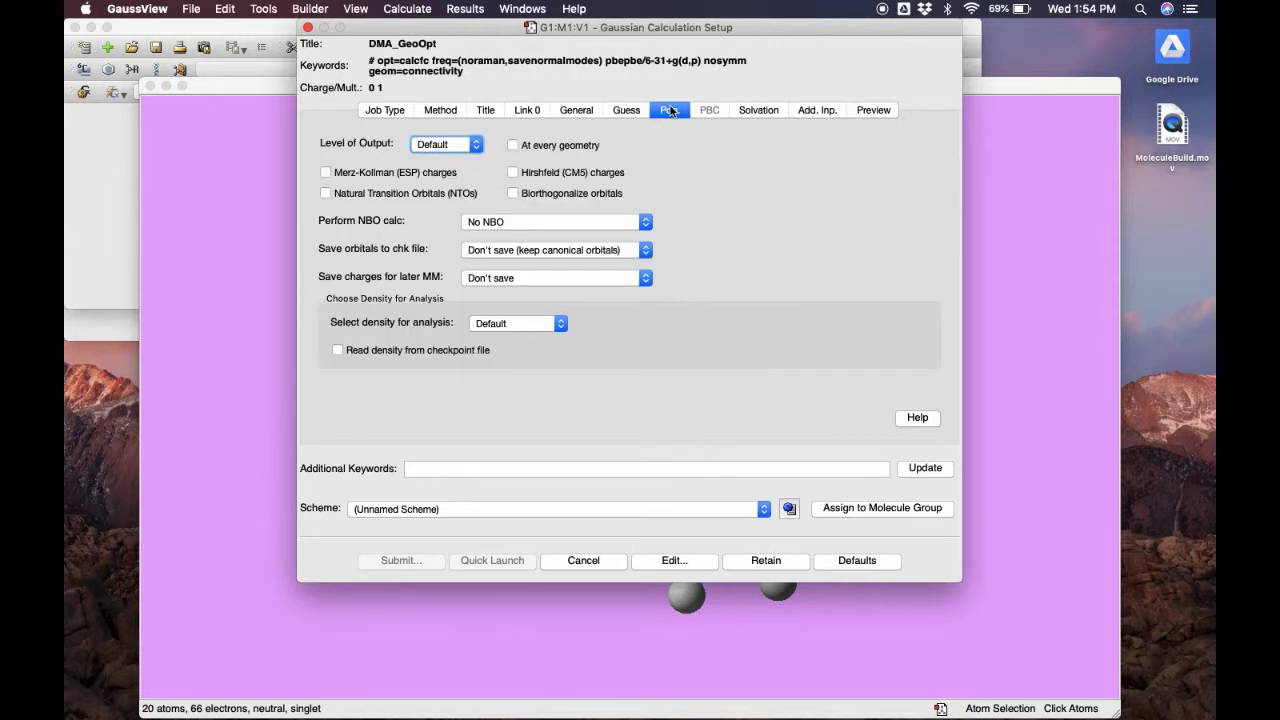
pyautogui.click(447, 149)
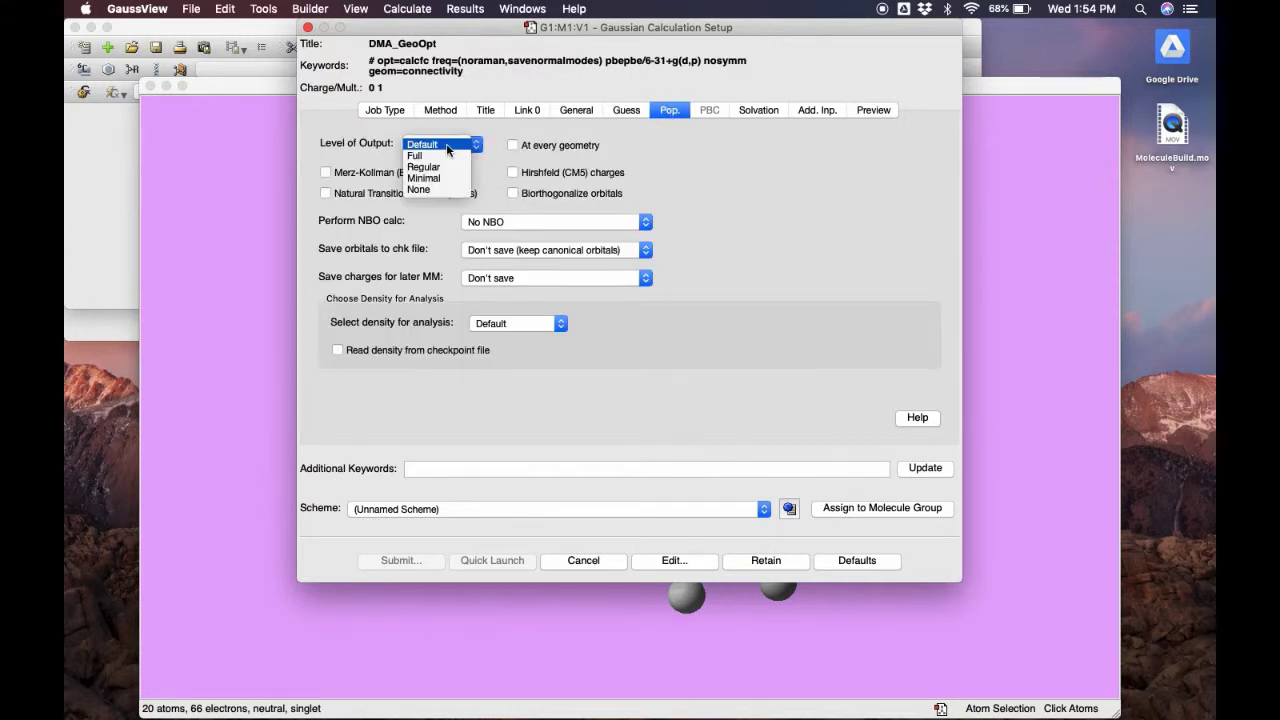
pyautogui.click(445, 156)
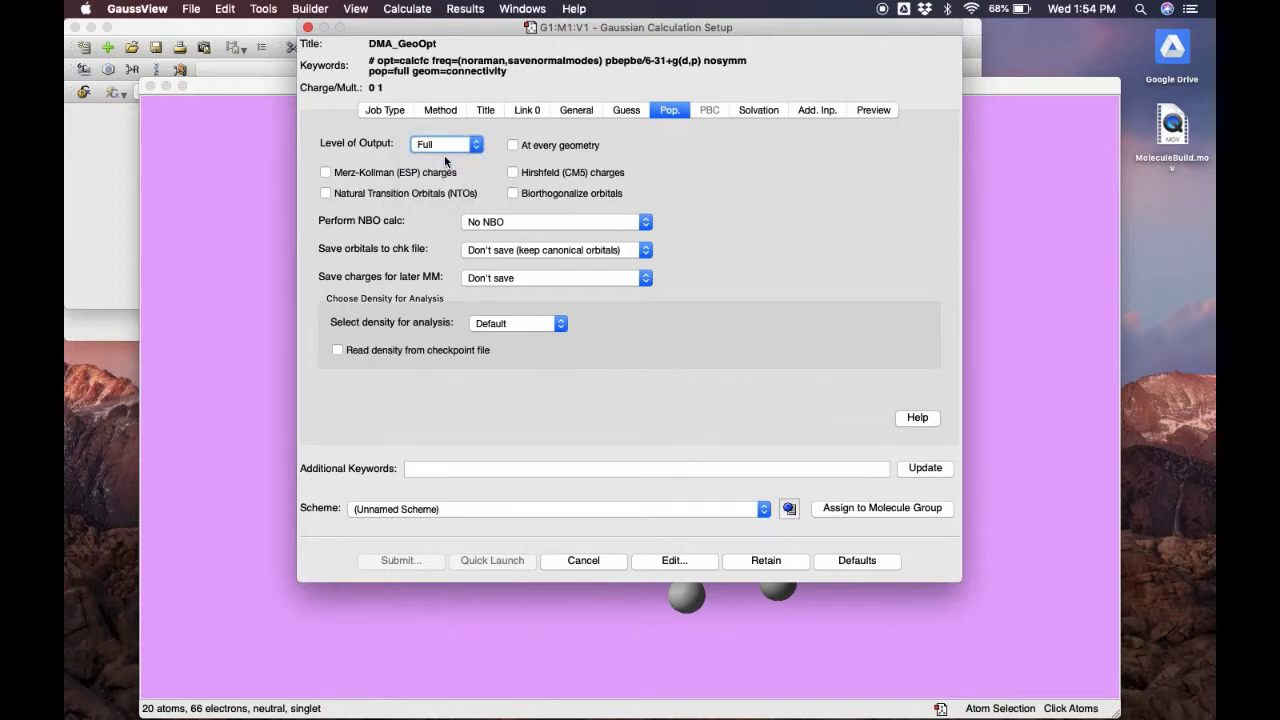
pyautogui.click(500, 220)
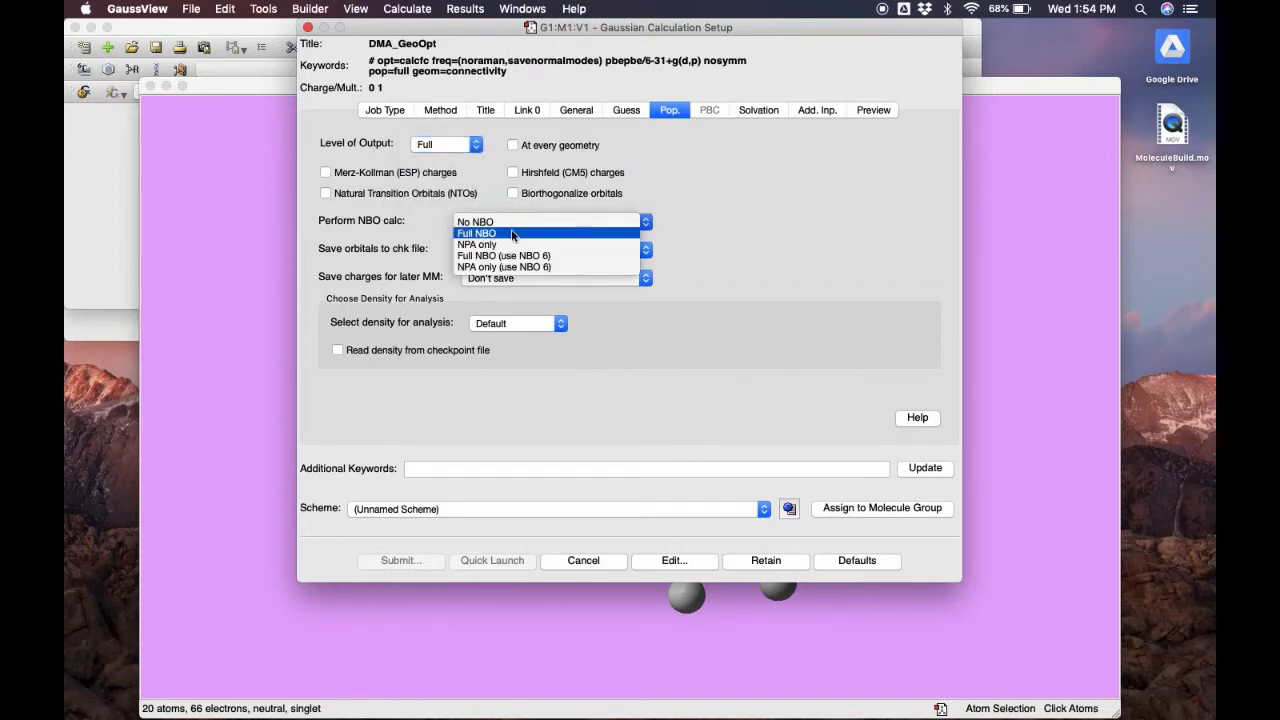
pyautogui.click(511, 230)
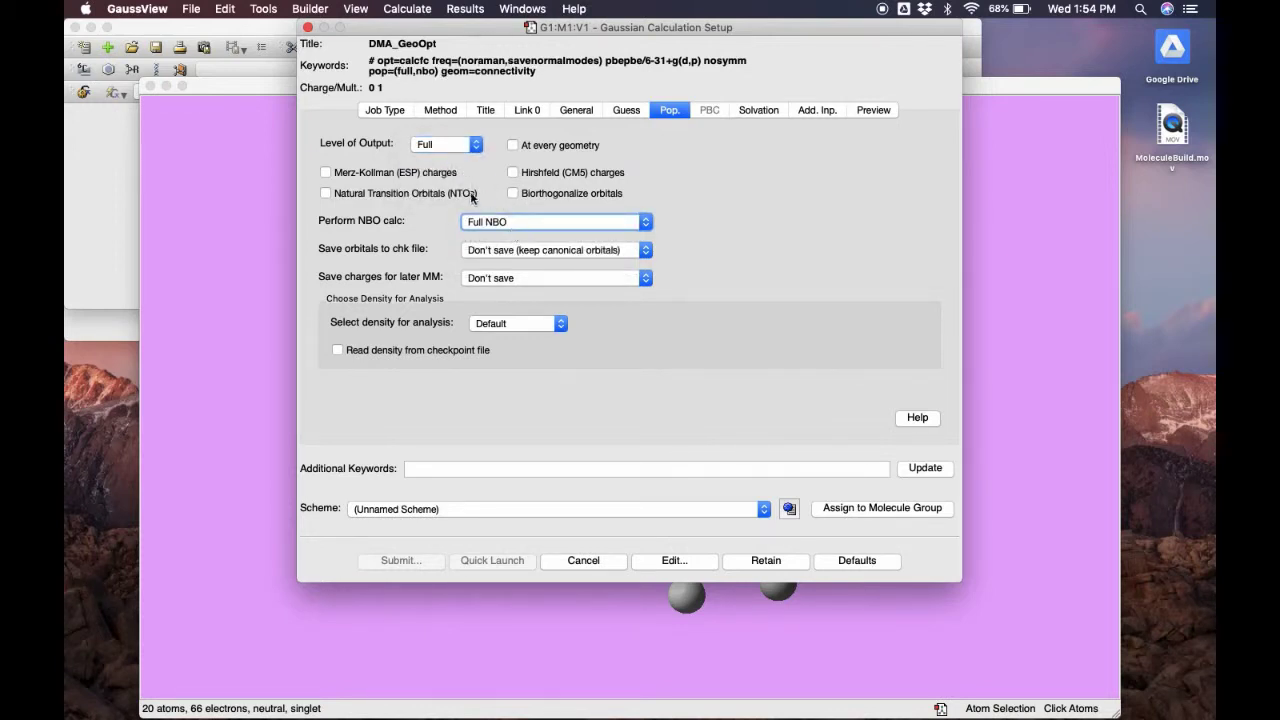
pyautogui.click(504, 251)
pyautogui.click(527, 272)
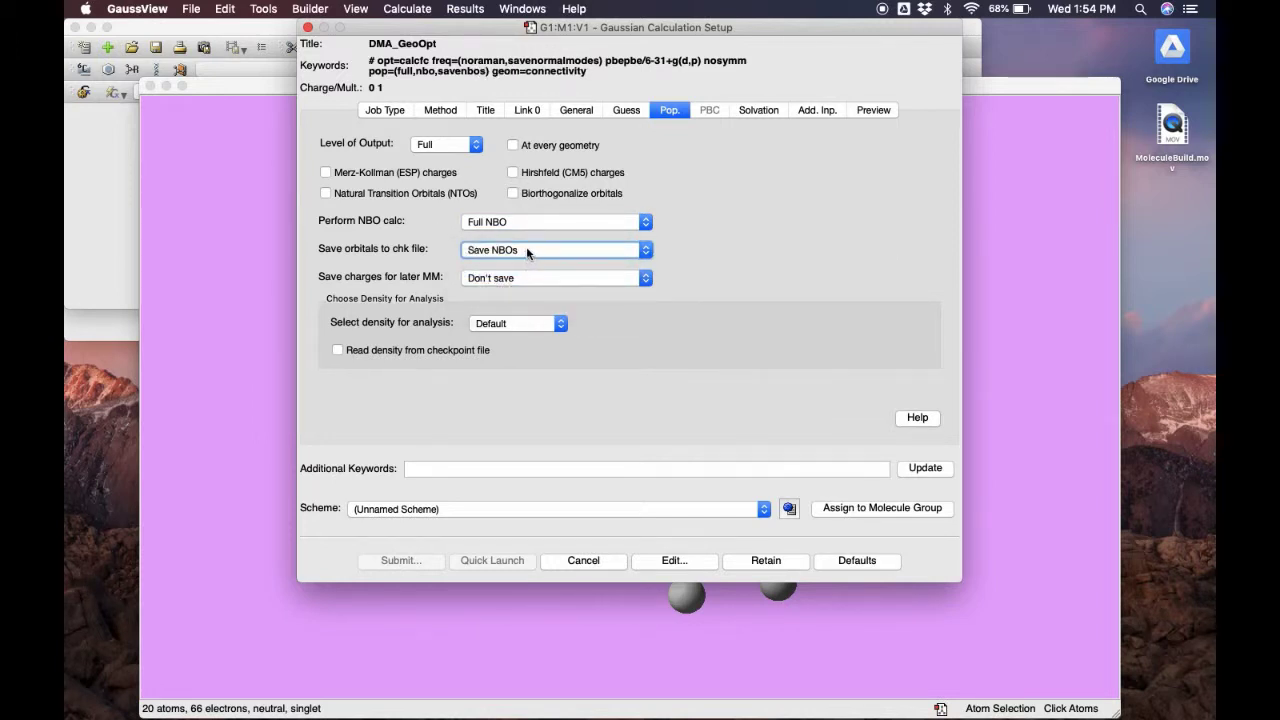
# Step: Reset the population analysis to Default output, No NBO and no saved orbitals
pyautogui.click(527, 251)
pyautogui.click(523, 228)
pyautogui.click(523, 222)
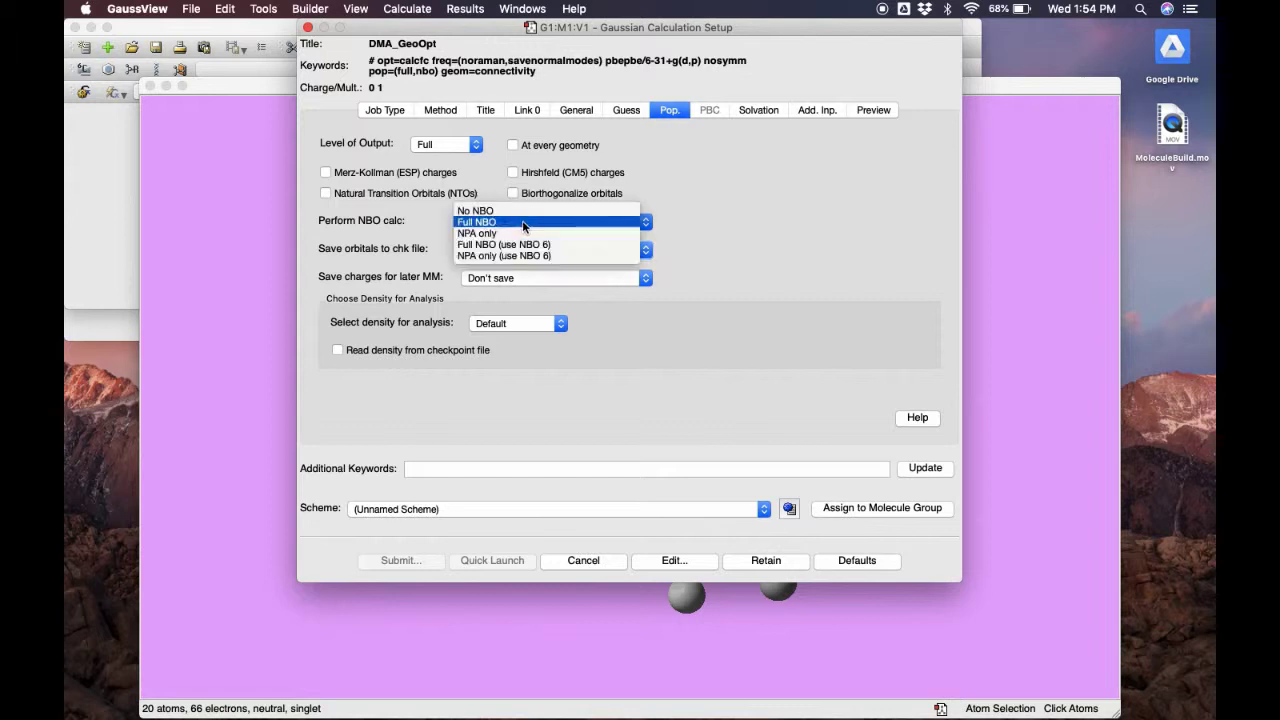
pyautogui.click(490, 210)
pyautogui.click(455, 144)
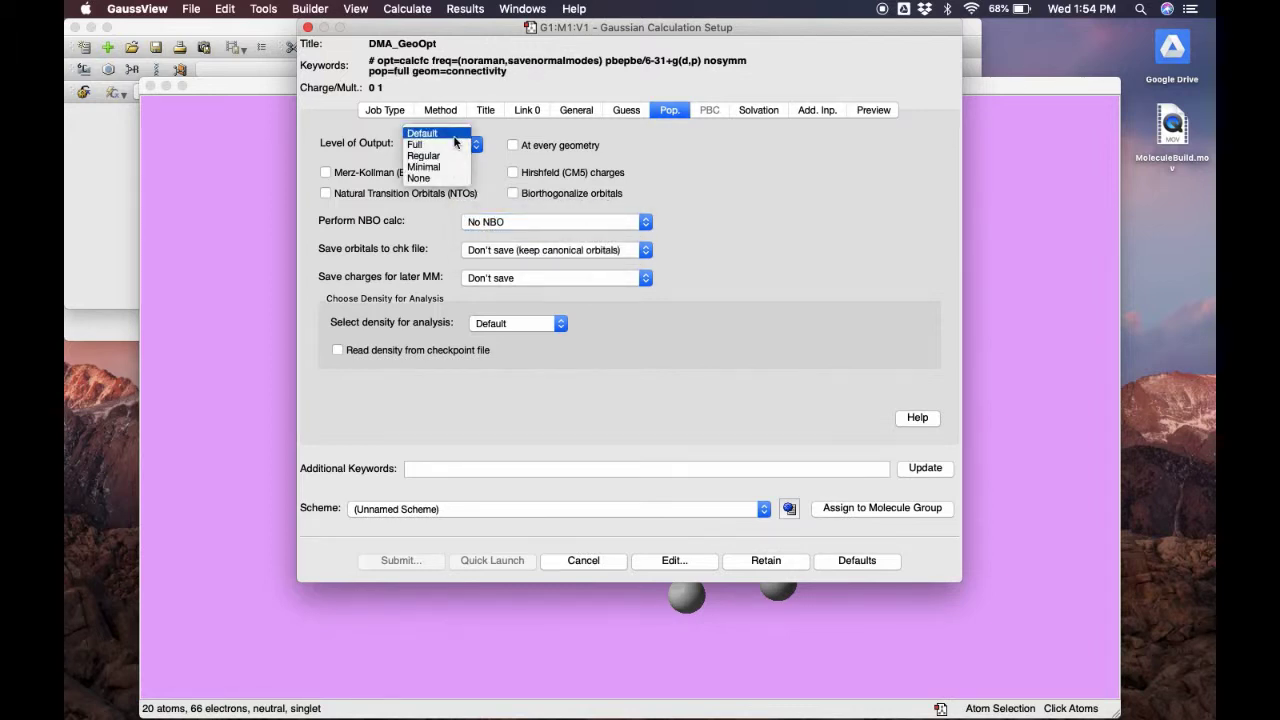
pyautogui.click(453, 136)
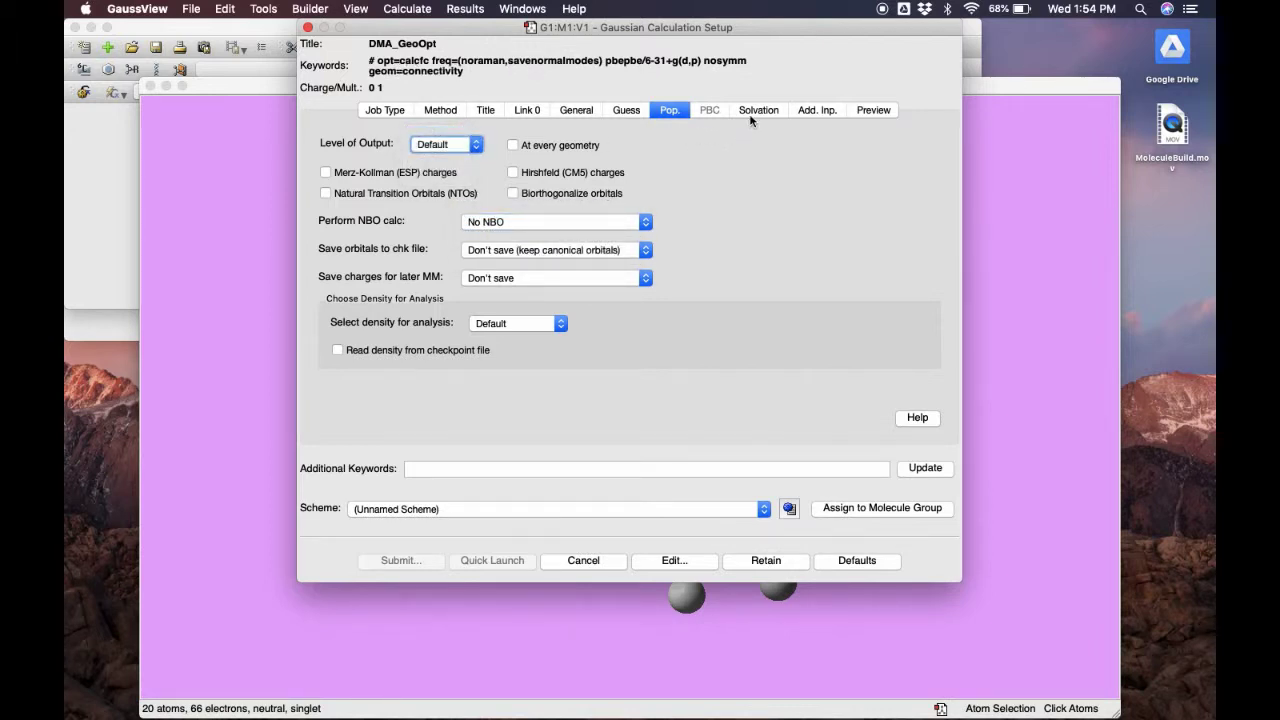
# Step: Add solvation with the SMD model and acetonitrile as the solvent
pyautogui.click(751, 117)
pyautogui.click(455, 143)
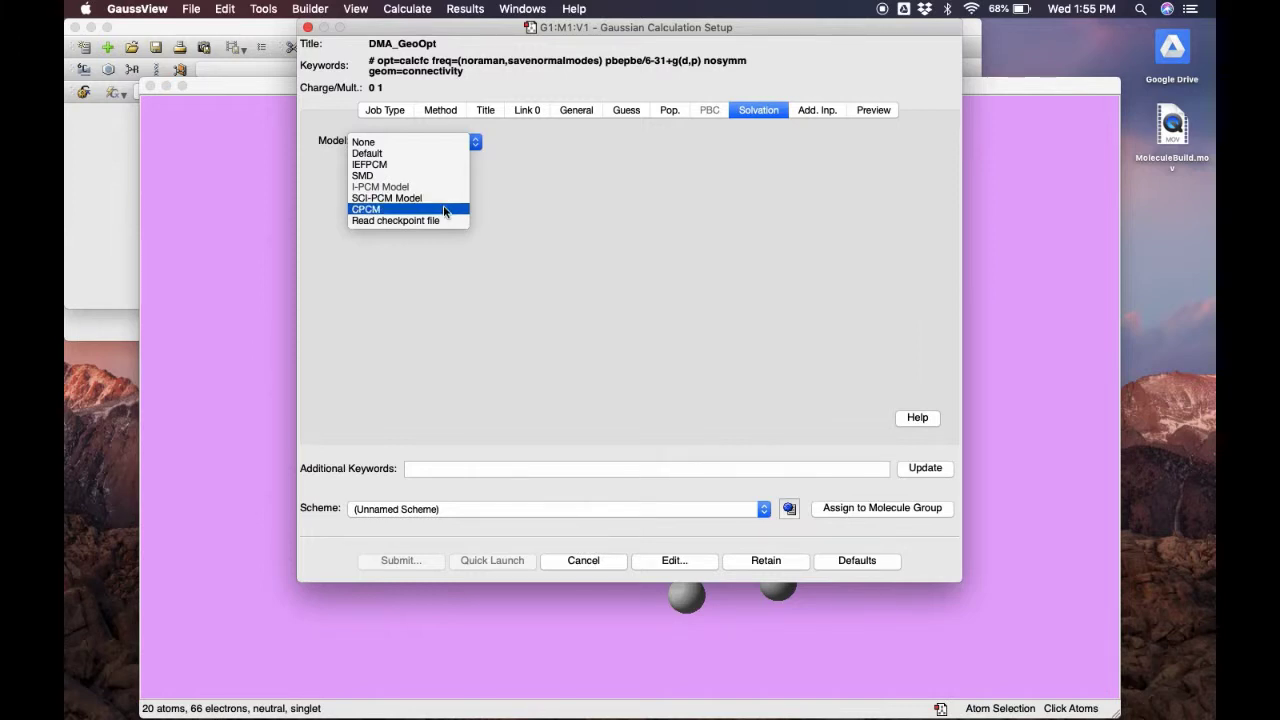
pyautogui.click(409, 176)
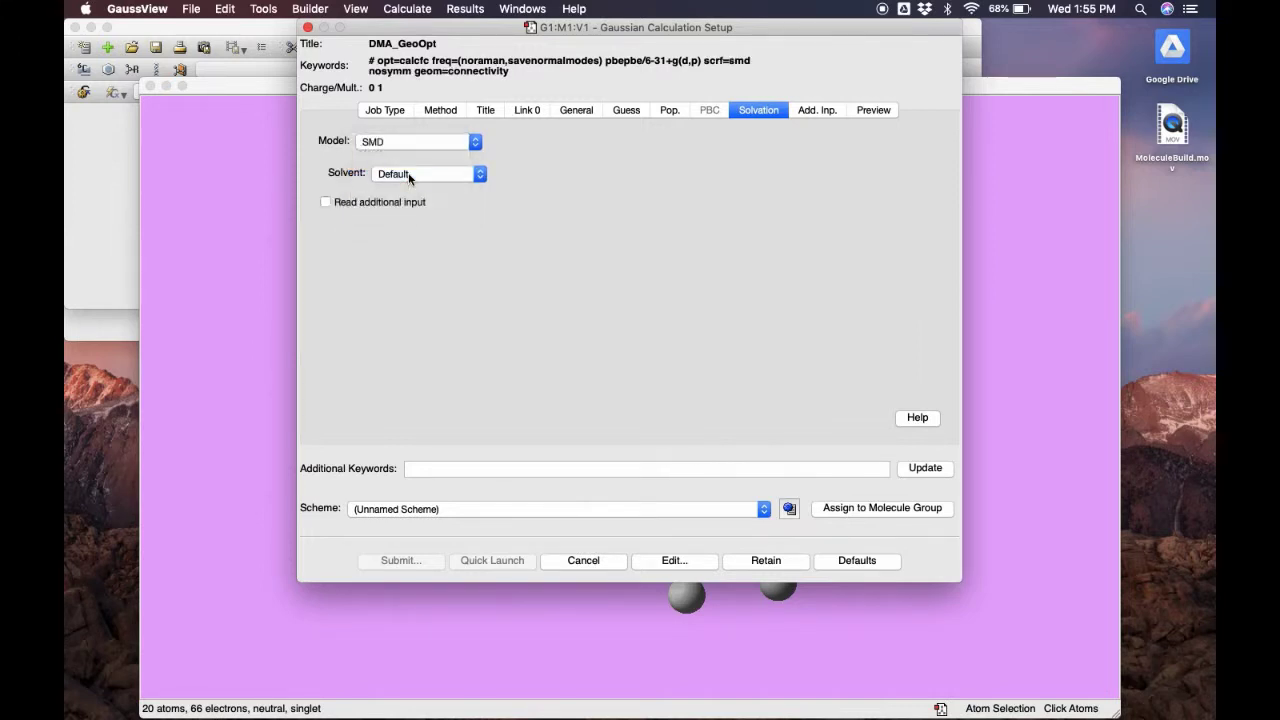
pyautogui.click(455, 178)
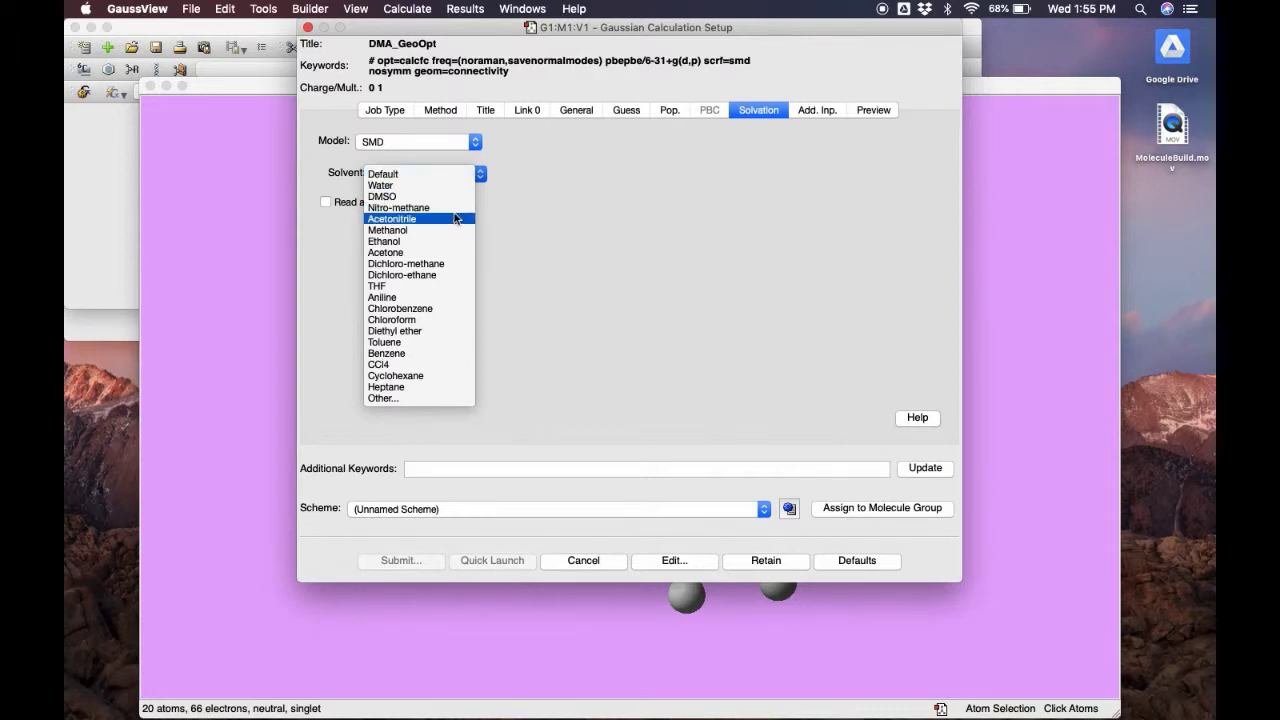
pyautogui.click(455, 218)
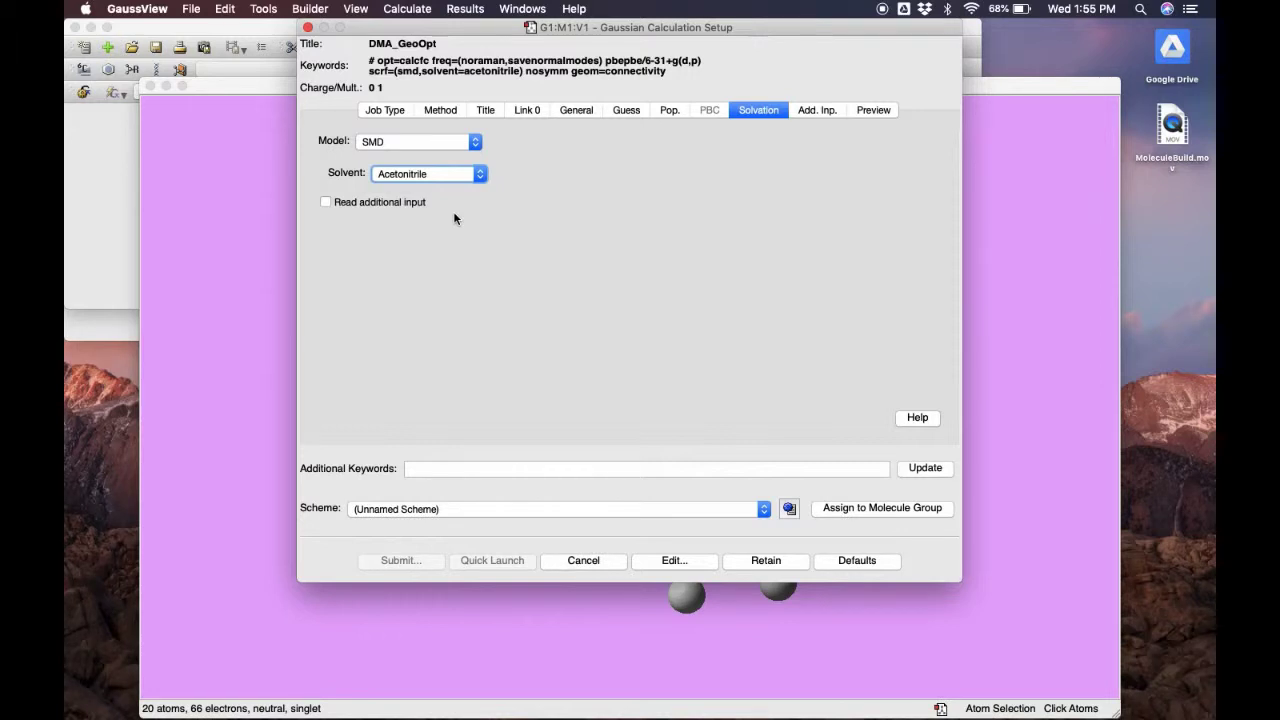
# Step: Try the Other option for a custom solvent name and return the solvent to acetonitrile
pyautogui.click(440, 174)
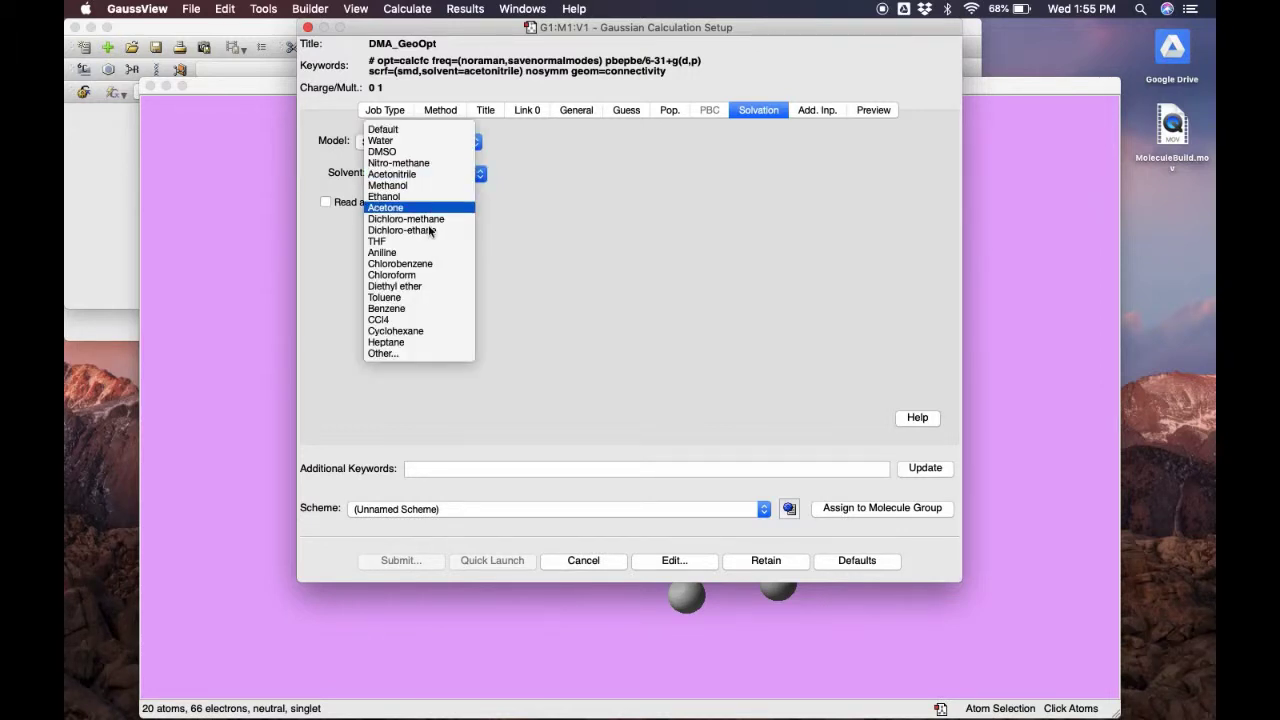
pyautogui.click(404, 354)
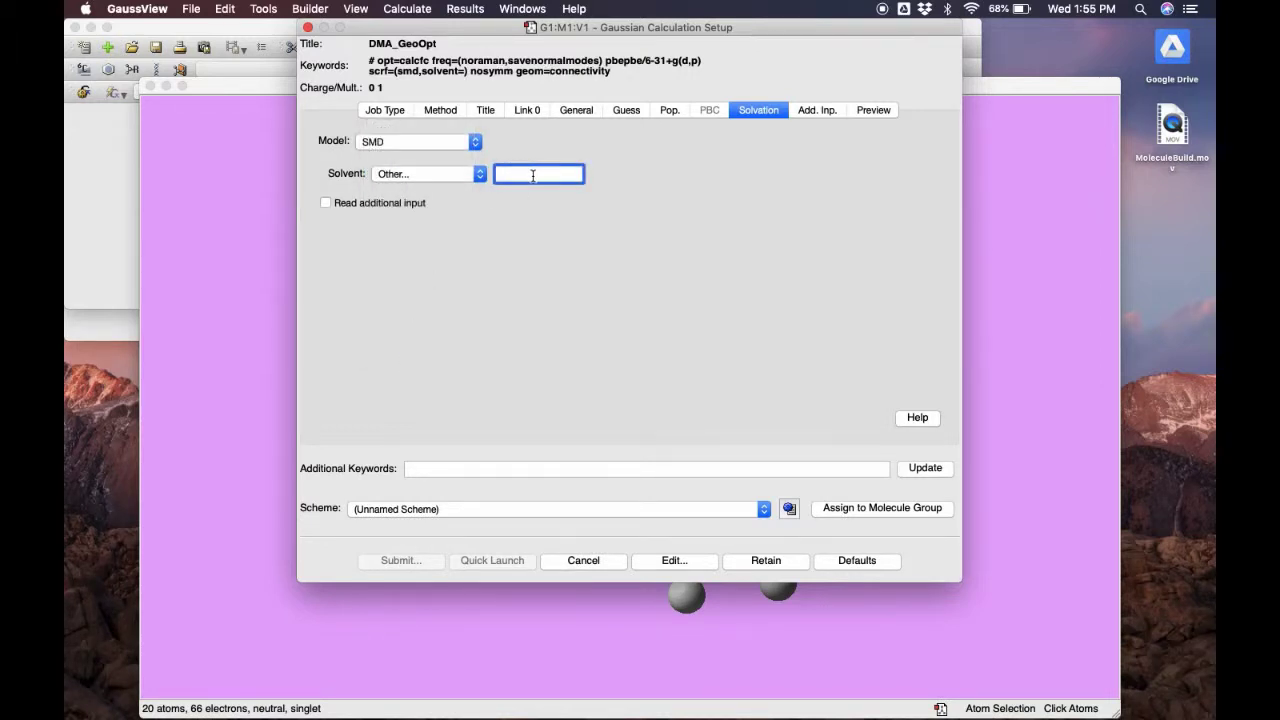
pyautogui.click(434, 180)
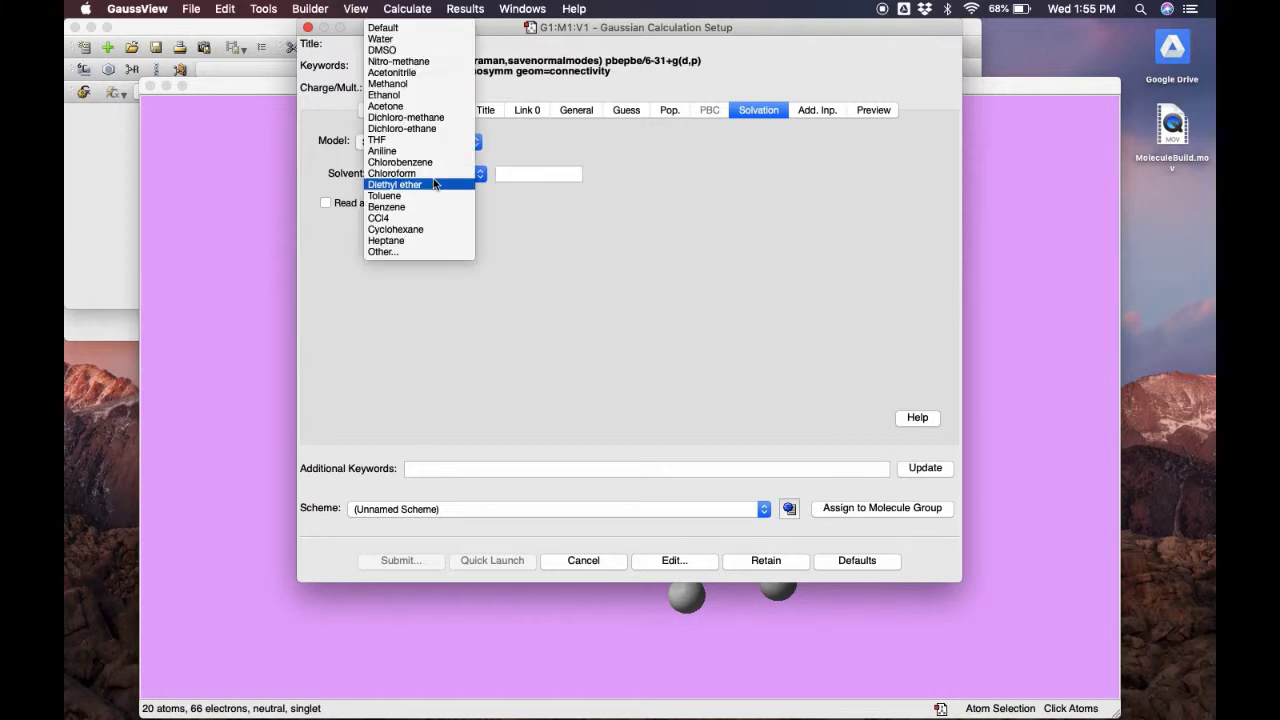
pyautogui.click(421, 74)
# Step: Try mn15 as an additional keyword for the calculation and clear it again
pyautogui.click(812, 112)
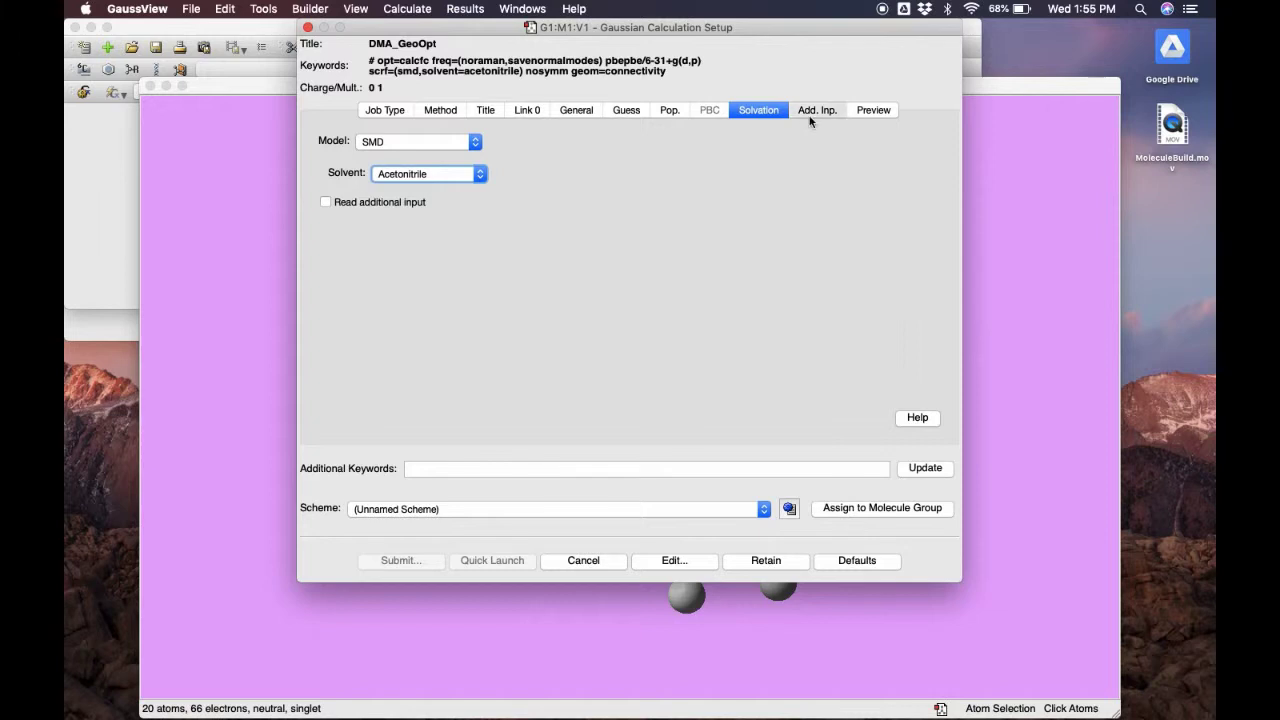
pyautogui.click(473, 467)
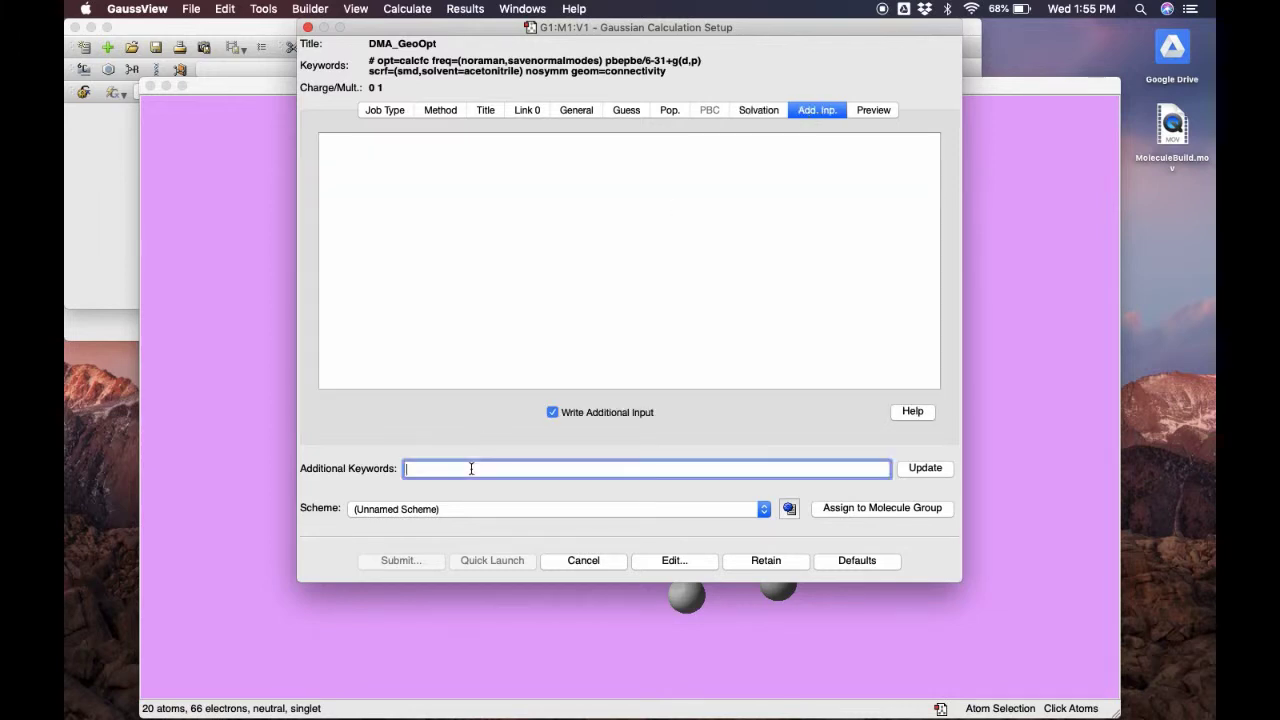
pyautogui.write('mn15')
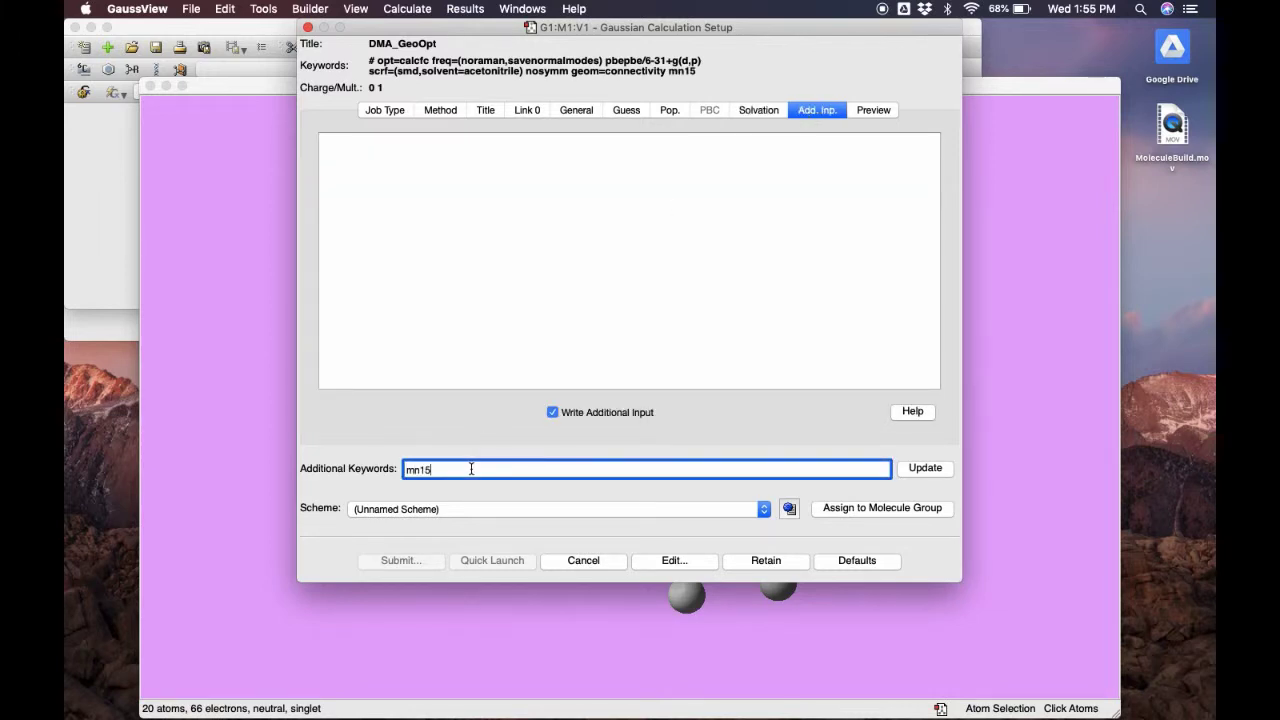
pyautogui.press('BackSpace')
pyautogui.press('BackSpace')
pyautogui.press('BackSpace')
pyautogui.press('BackSpace')
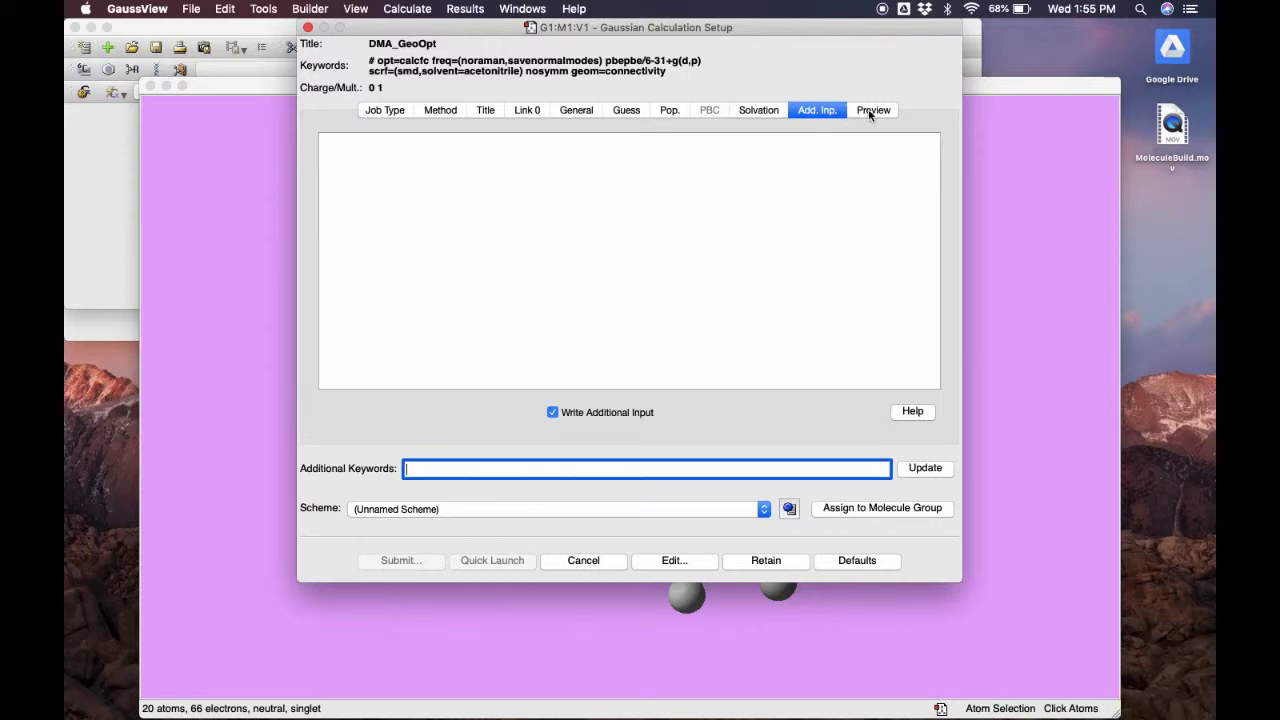
# Step: Review the input preview's route section, charge and multiplicity, coordinates and connectivity, and check the available calculation schemes
pyautogui.click(870, 112)
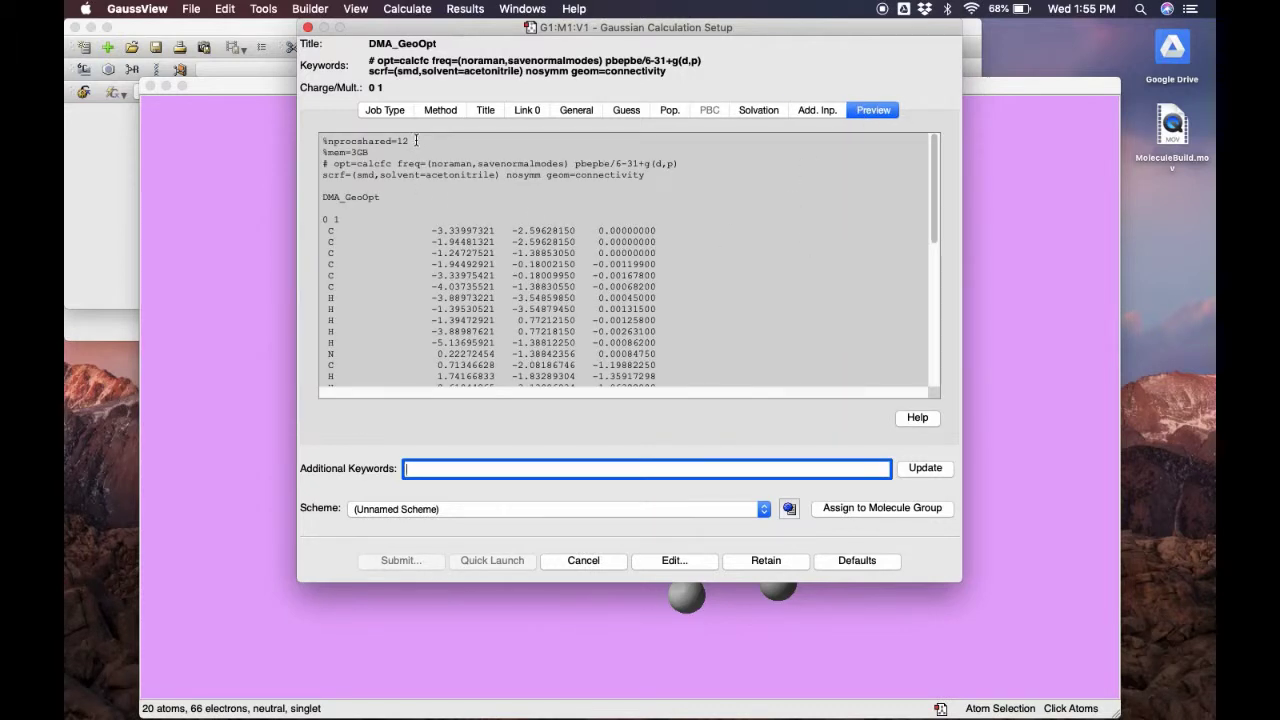
pyautogui.moveTo(333, 163); pyautogui.dragTo(678, 167)
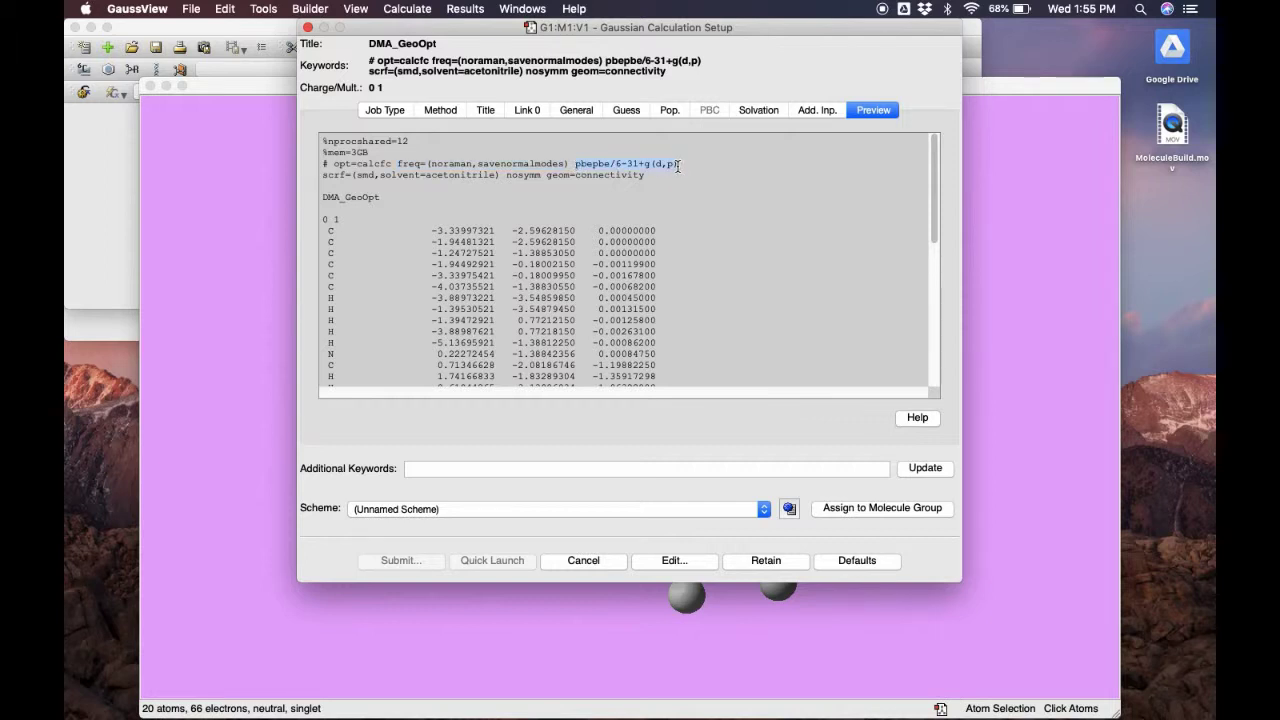
pyautogui.moveTo(322, 175); pyautogui.dragTo(650, 176)
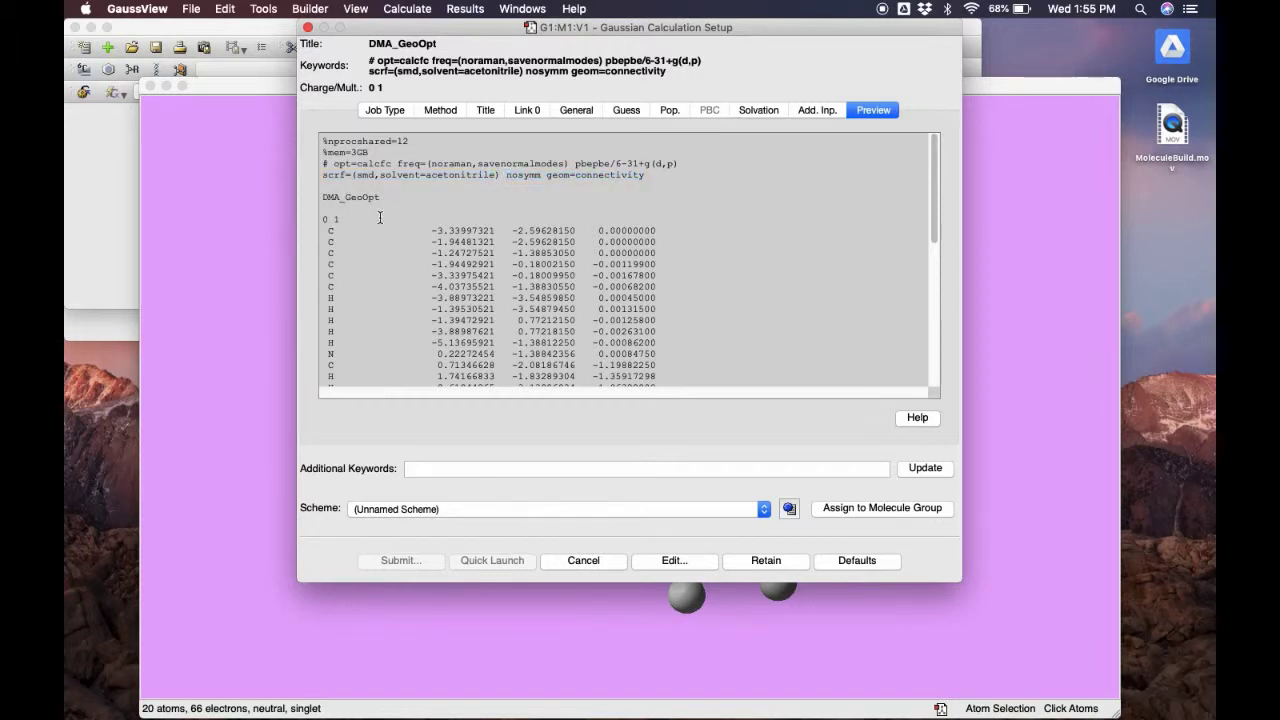
pyautogui.moveTo(348, 219); pyautogui.dragTo(320, 219)
pyautogui.scroll(-3, 397, 225)
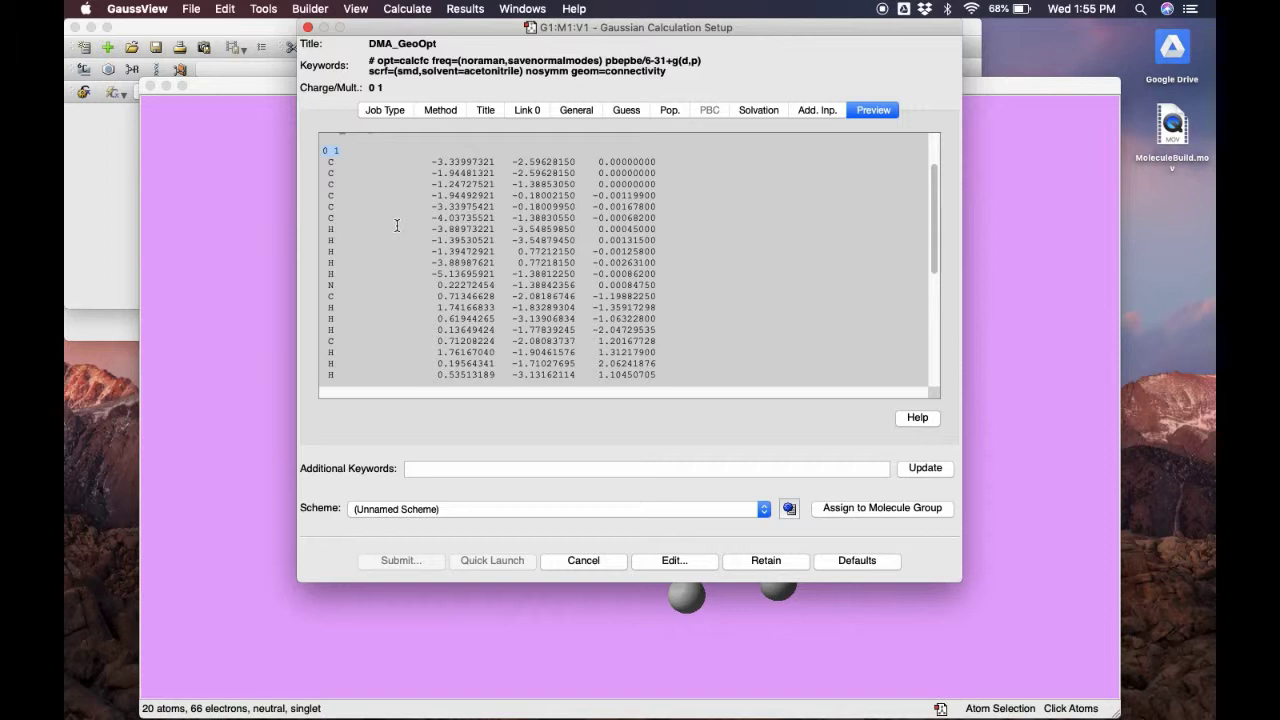
pyautogui.scroll(-10, 397, 225)
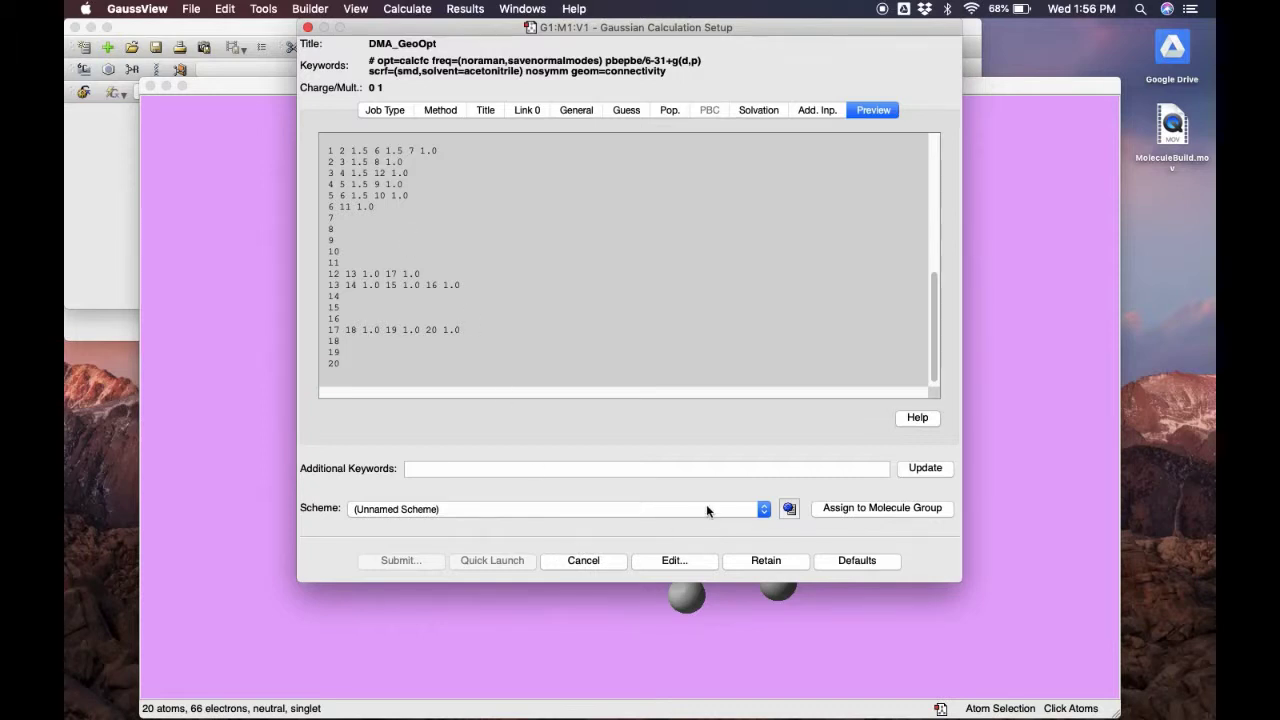
pyautogui.click(753, 512)
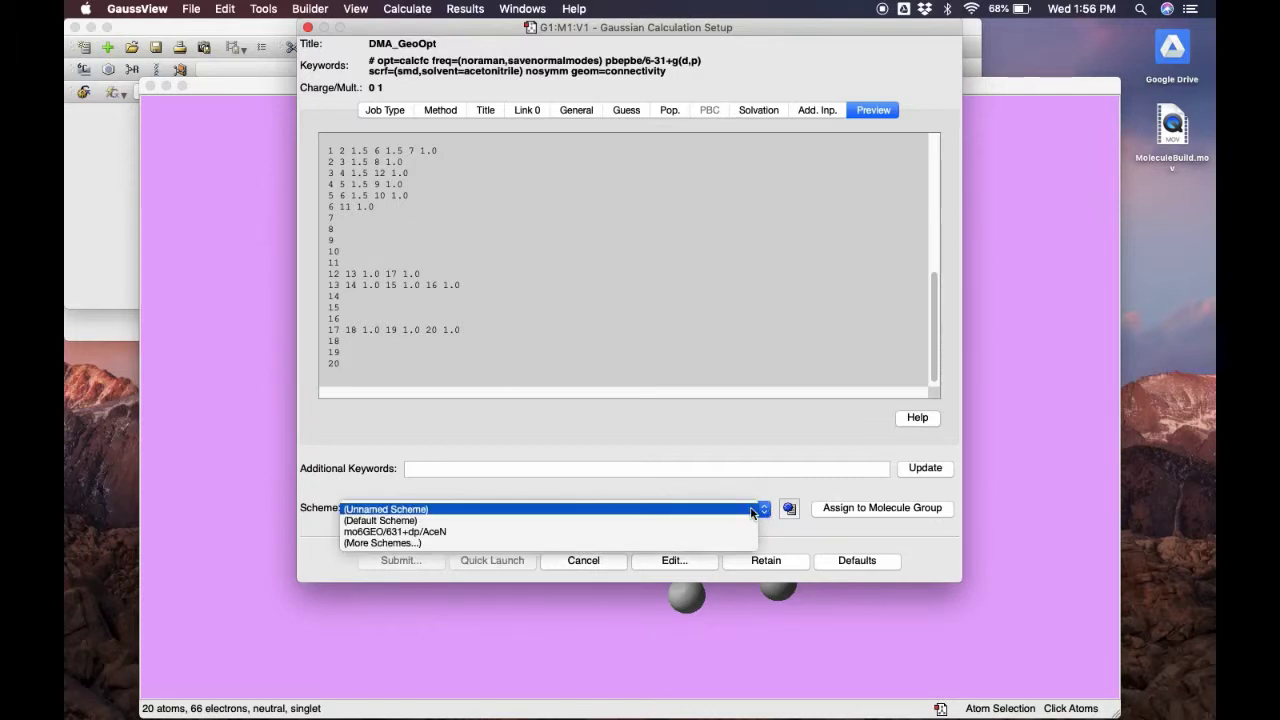
pyautogui.click(634, 497)
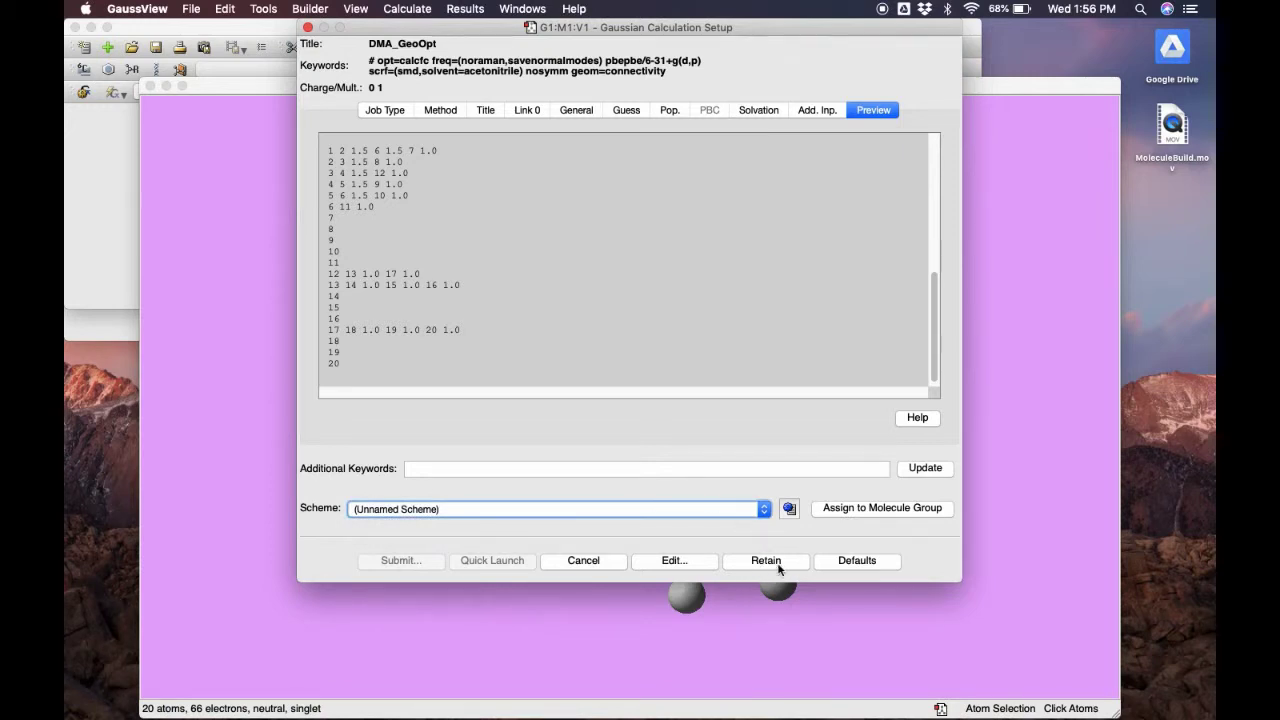
# Step: Save the Gaussian input file to the Desktop as DMA_geoOpt_PBE_631dp_AceN and open it for text editing
pyautogui.click(674, 561)
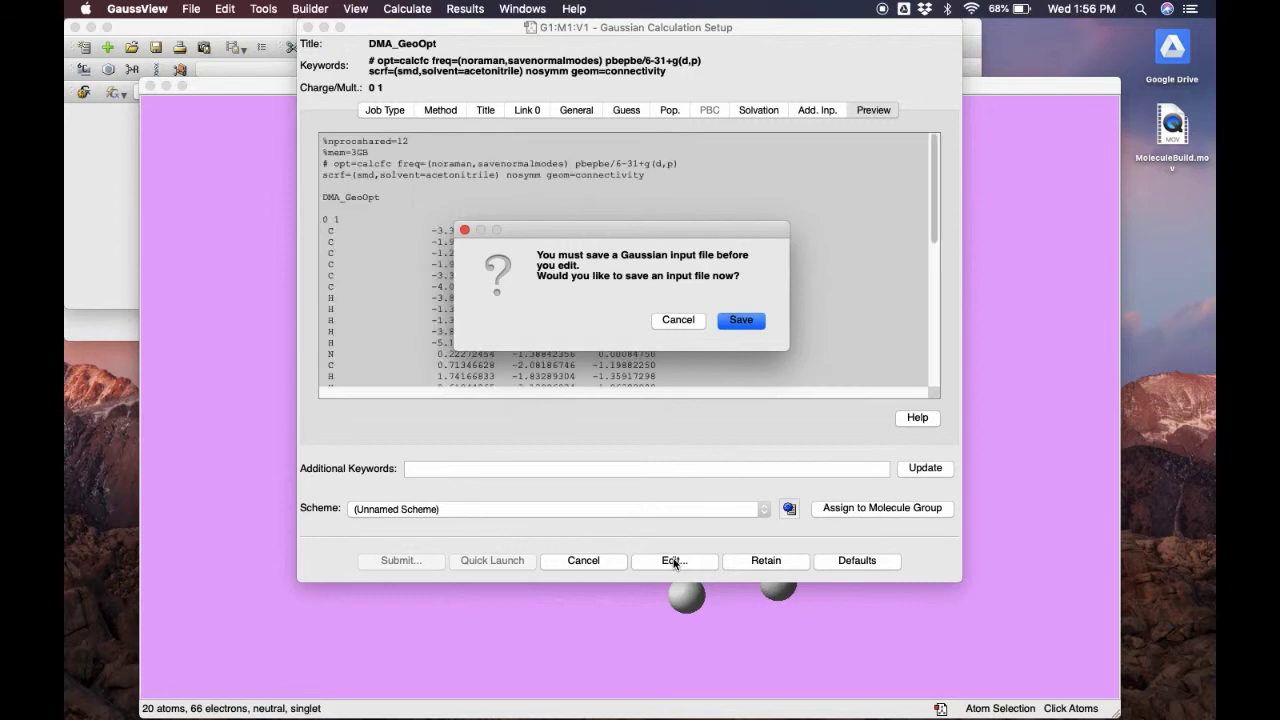
pyautogui.click(737, 320)
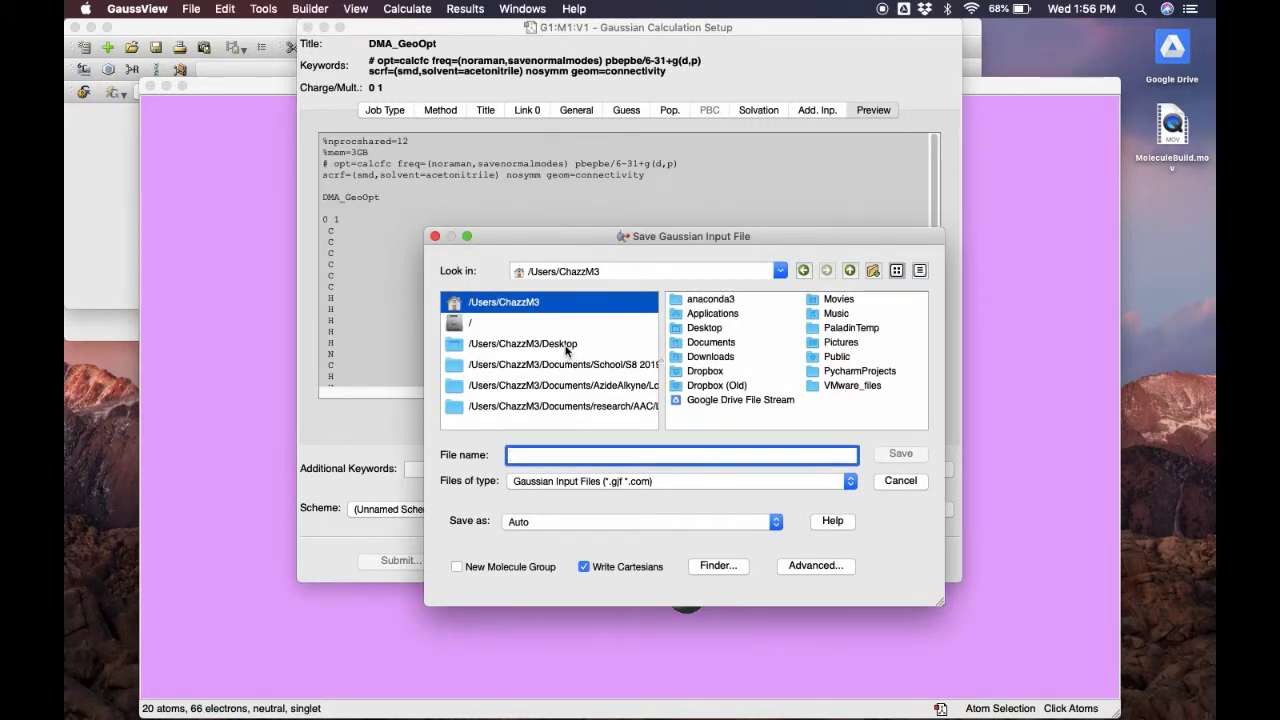
pyautogui.click(566, 345)
pyautogui.click(547, 455)
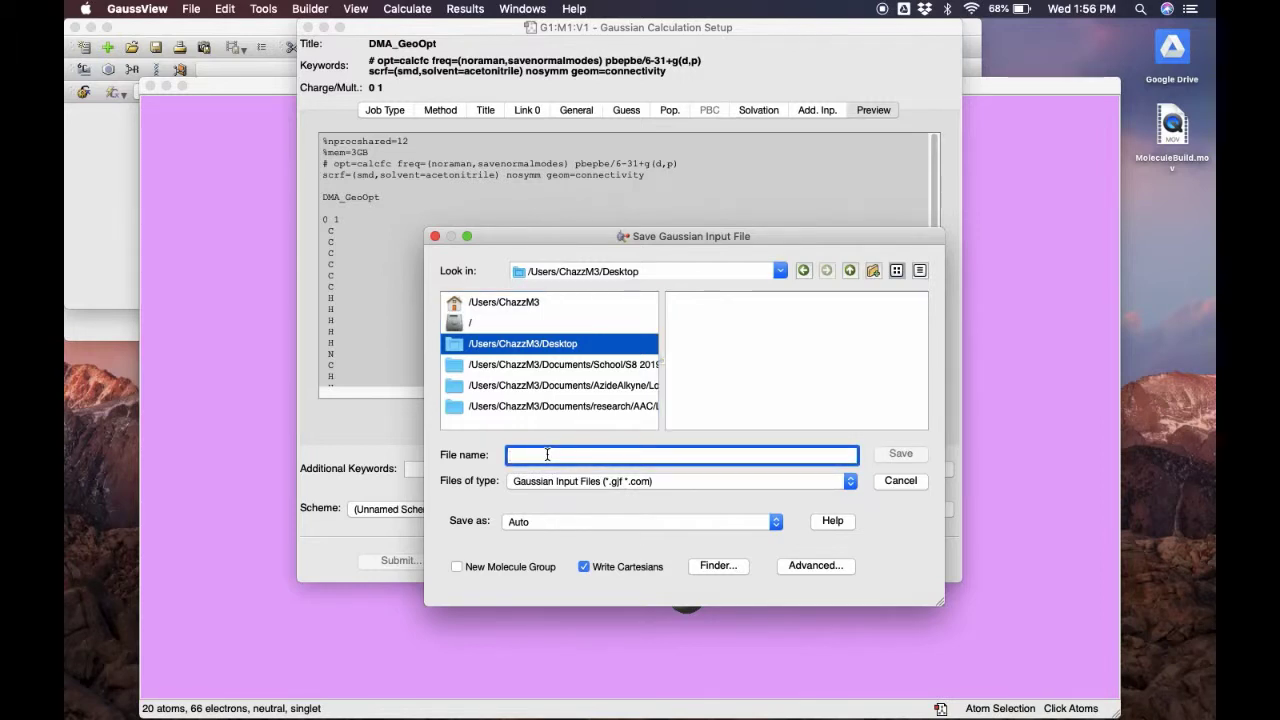
pyautogui.write('DMA_geo')
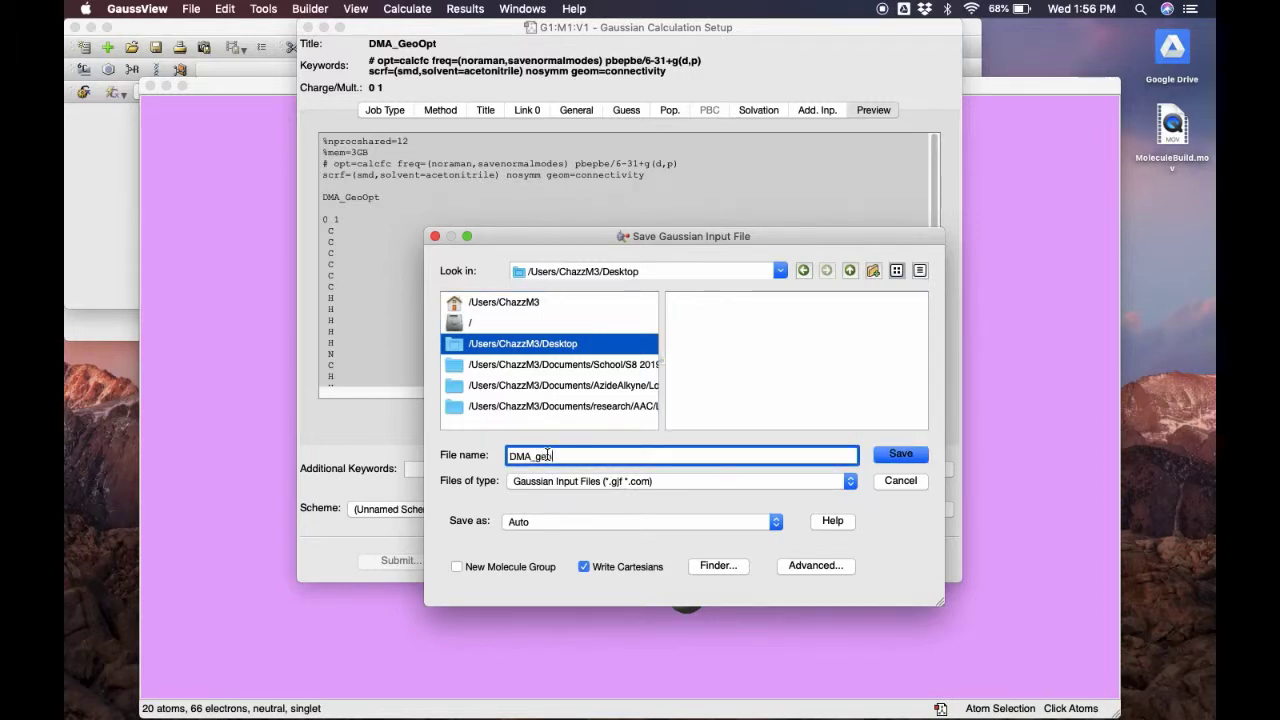
pyautogui.write('Opt_PBE_631dp')
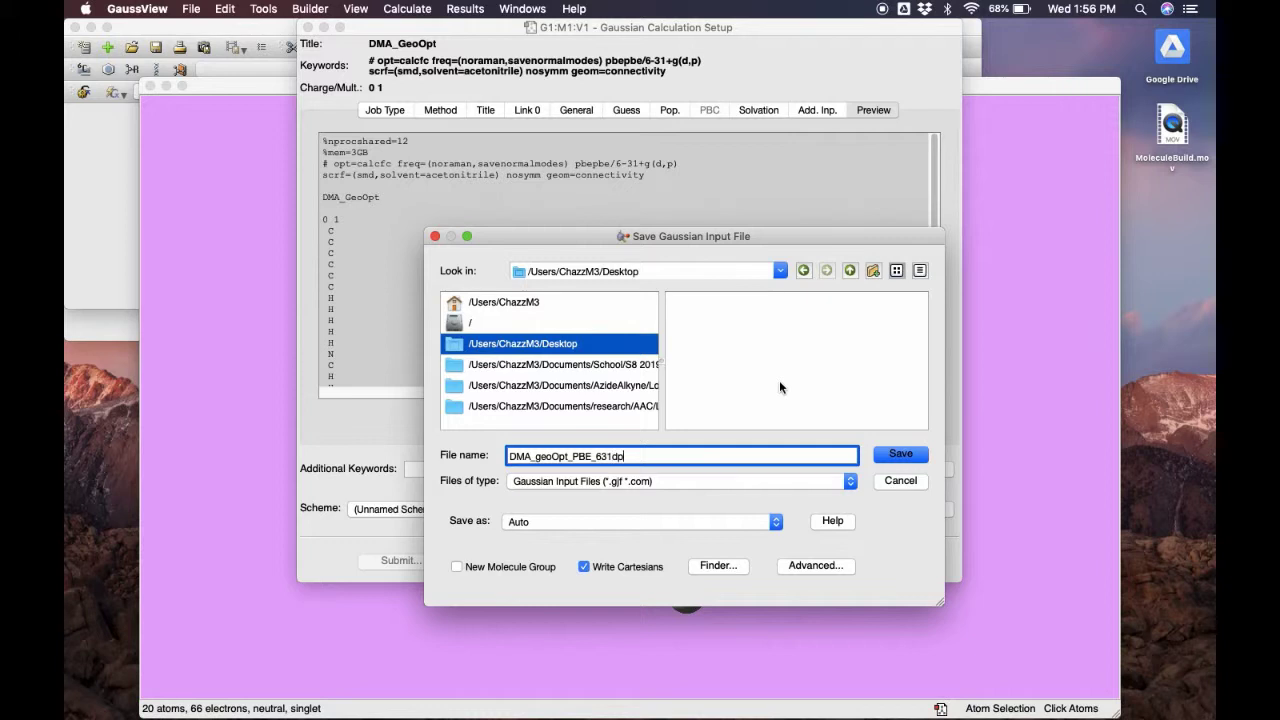
pyautogui.write('_AceN')
pyautogui.click(906, 455)
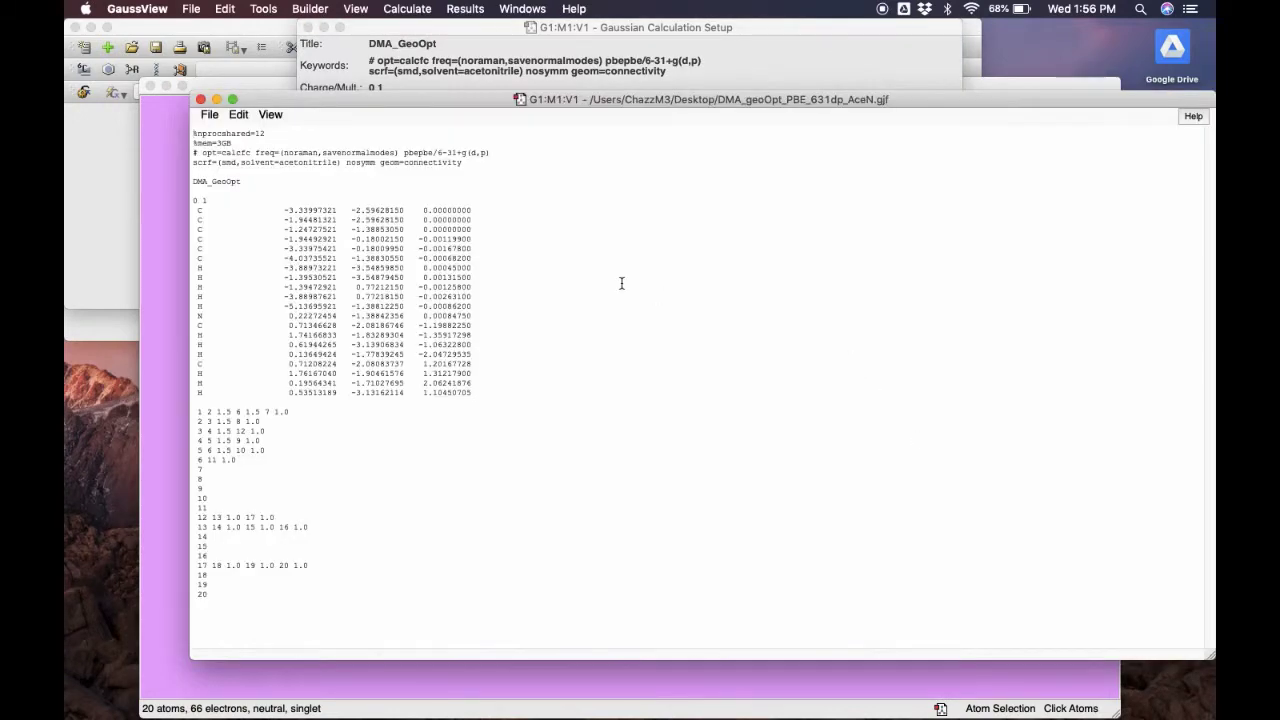